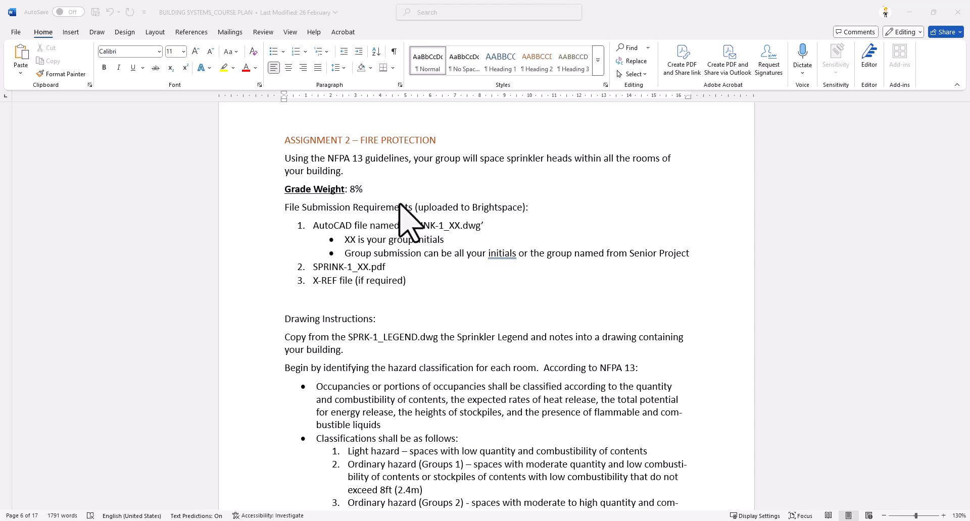
Read the Assignment 2 submission requirements and select the SPRK-1_LEGEND.dwg file name in the drawing instructions
click(326, 217)
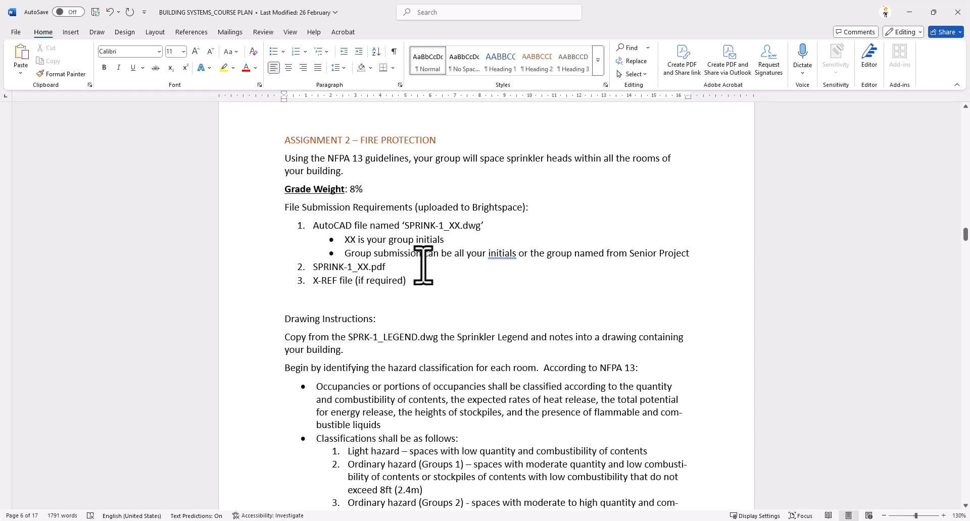
scroll(428, 263, down, 1)
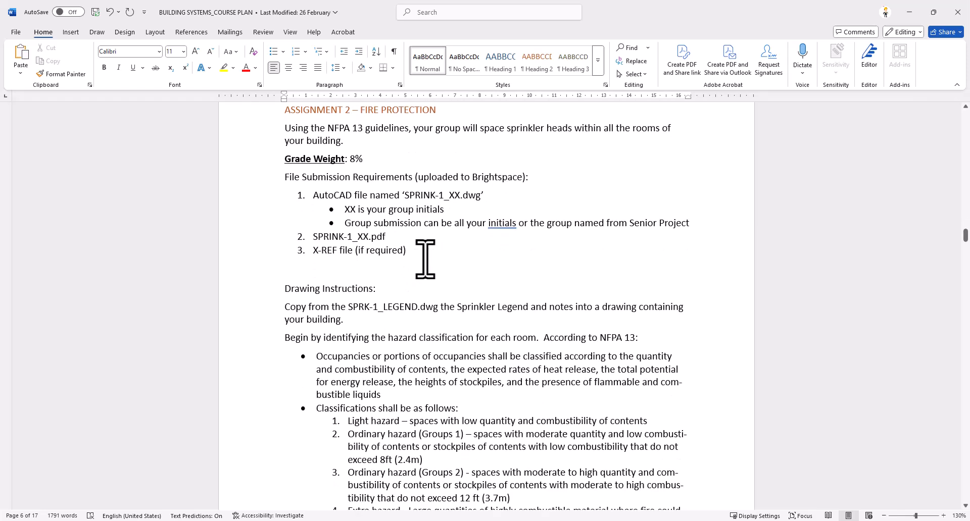
scroll(425, 260, down, 3)
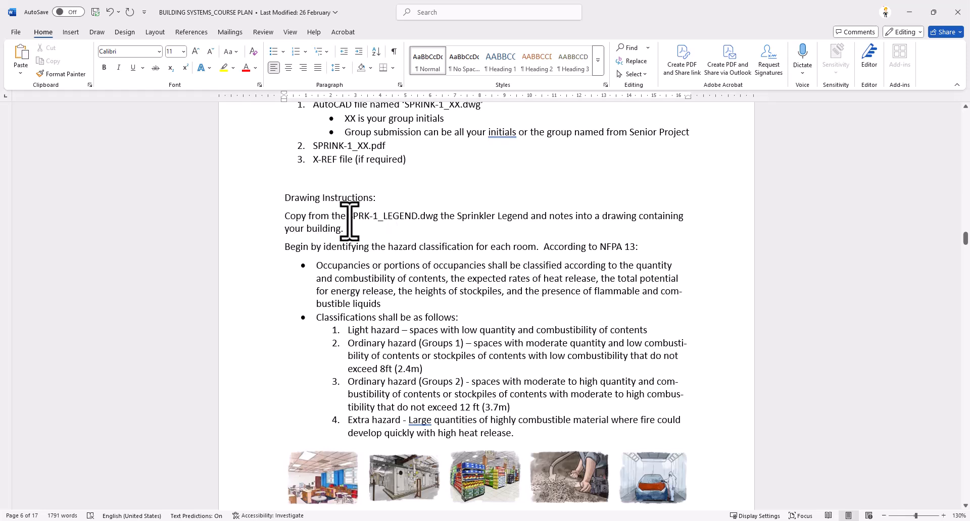
drag(348, 217, 436, 219)
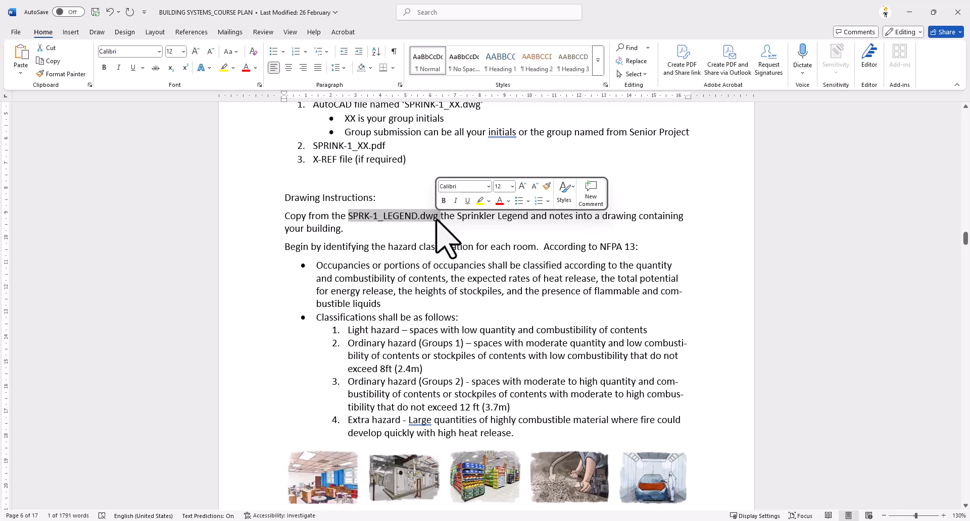
Switch to the SPRK-1_LEGEND.dwg drawing in AutoCAD and examine the sprinkler legend and the notes beneath it
mouse_move(247, 520)
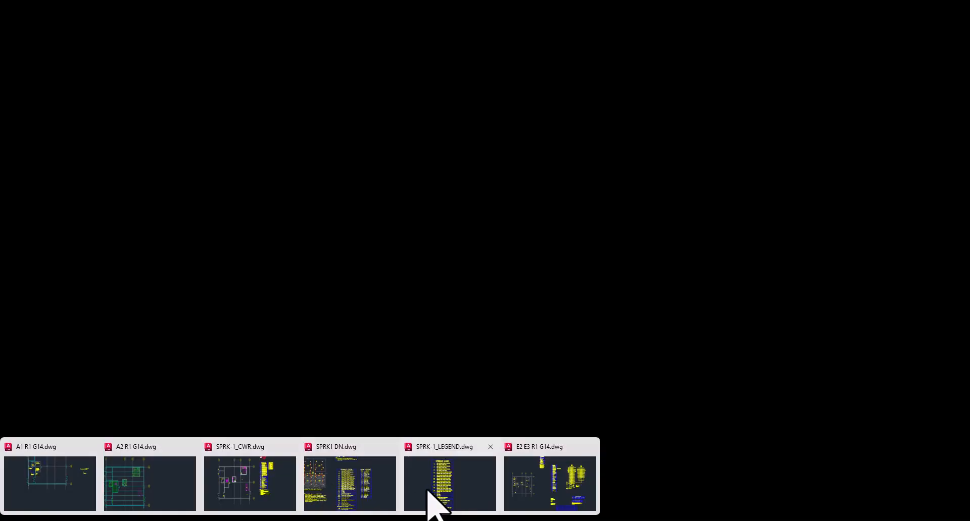
click(433, 503)
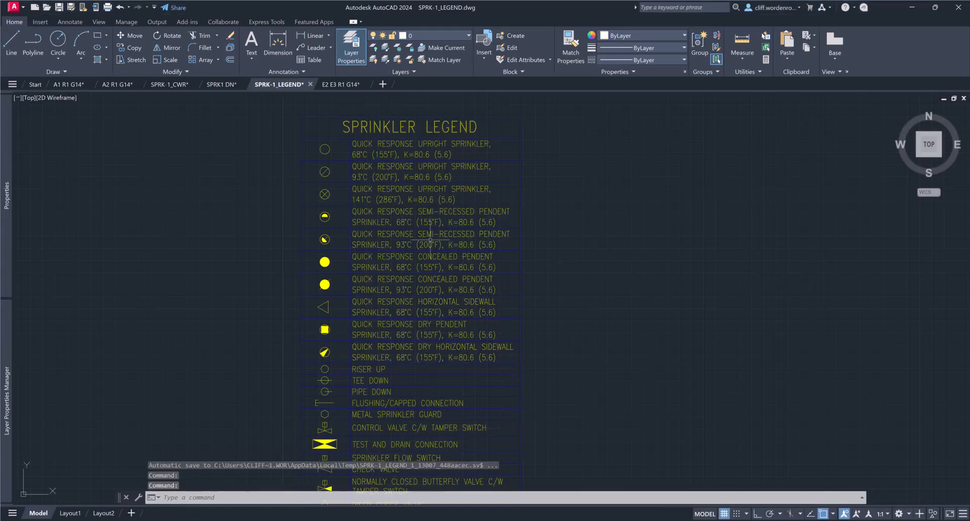
scroll(430, 240, down, 2)
middle_drag(307, 319, 312, 300)
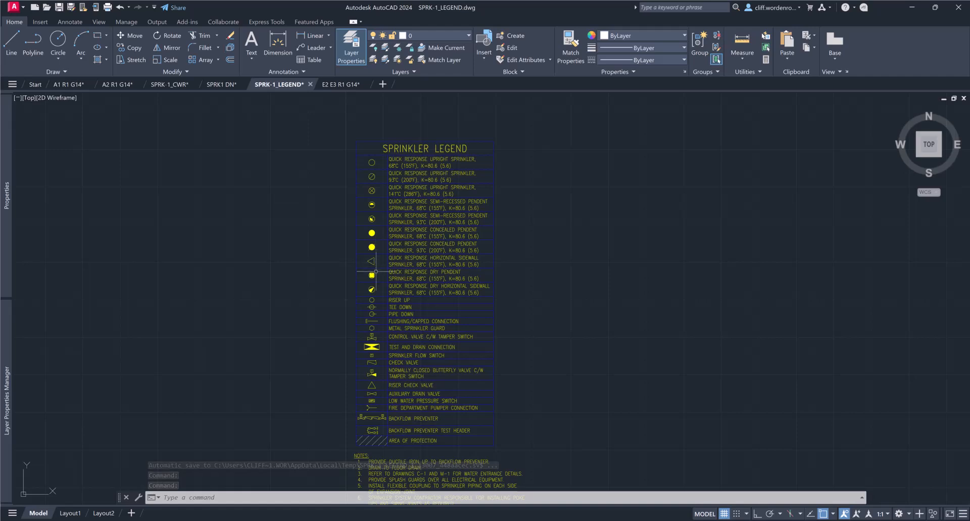
scroll(372, 312, up, 2)
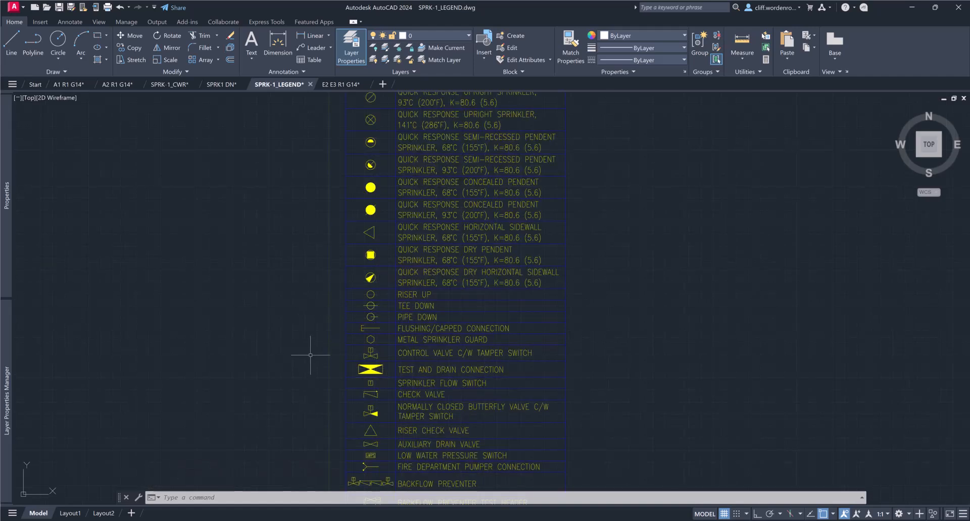
scroll(357, 358, down, 2)
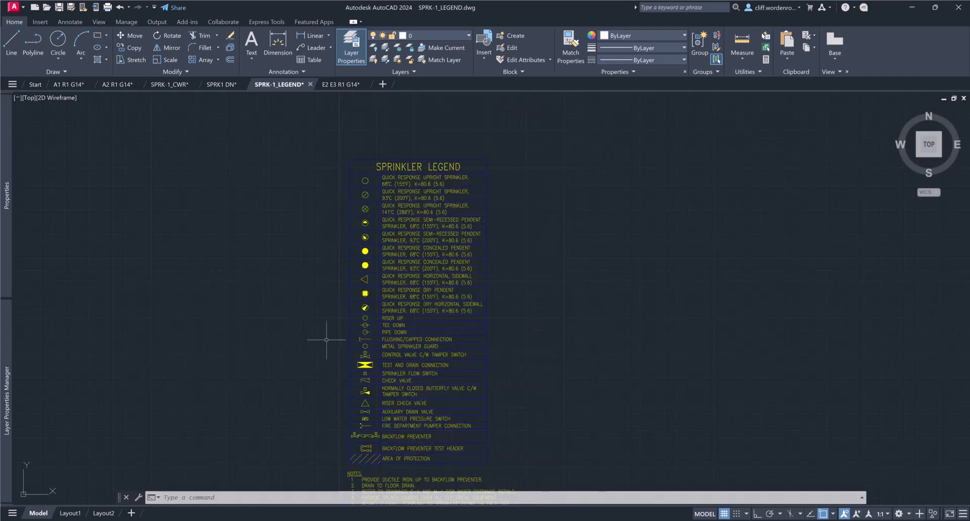
middle_drag(315, 343, 318, 317)
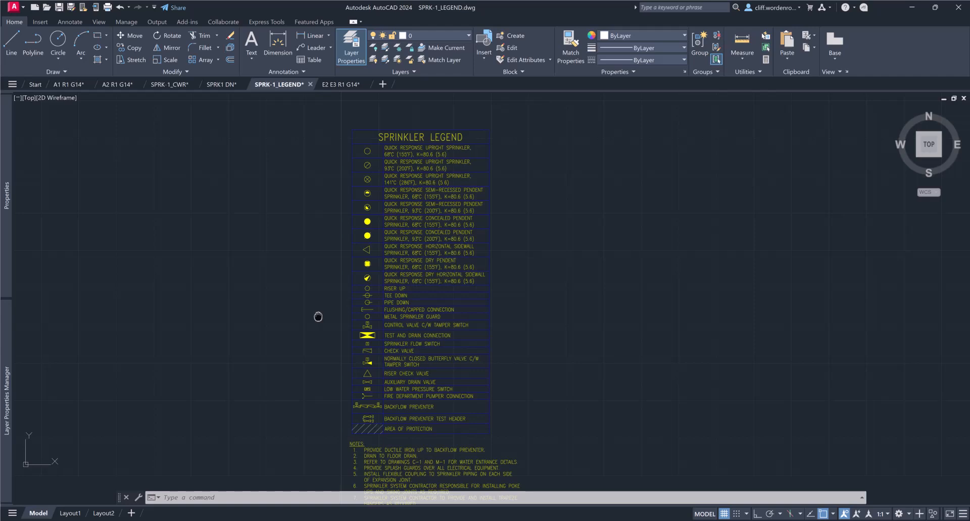
middle_drag(318, 317, 313, 268)
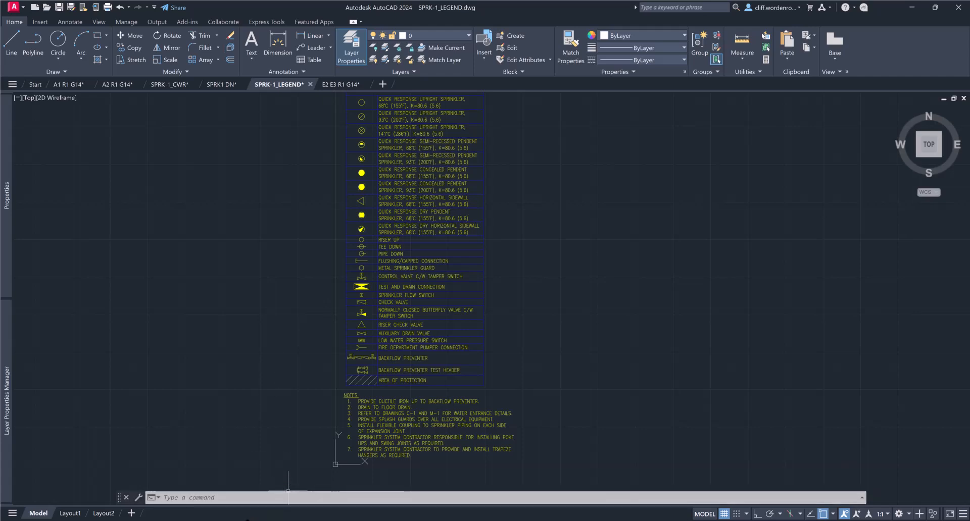
Return to the BUILDING SYSTEMS_COURSE PLAN document in Word and read the NFPA 13 hazard classifications with their example pictures
mouse_move(252, 520)
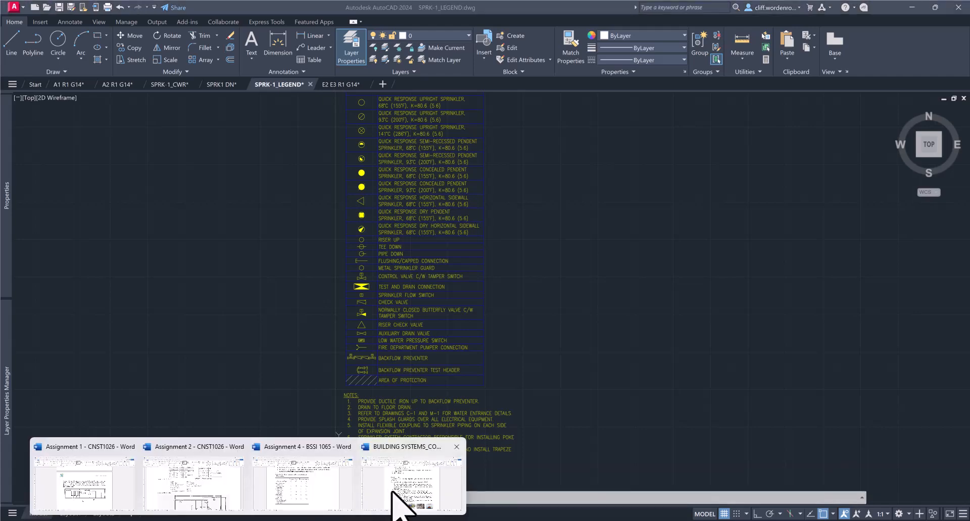
click(399, 490)
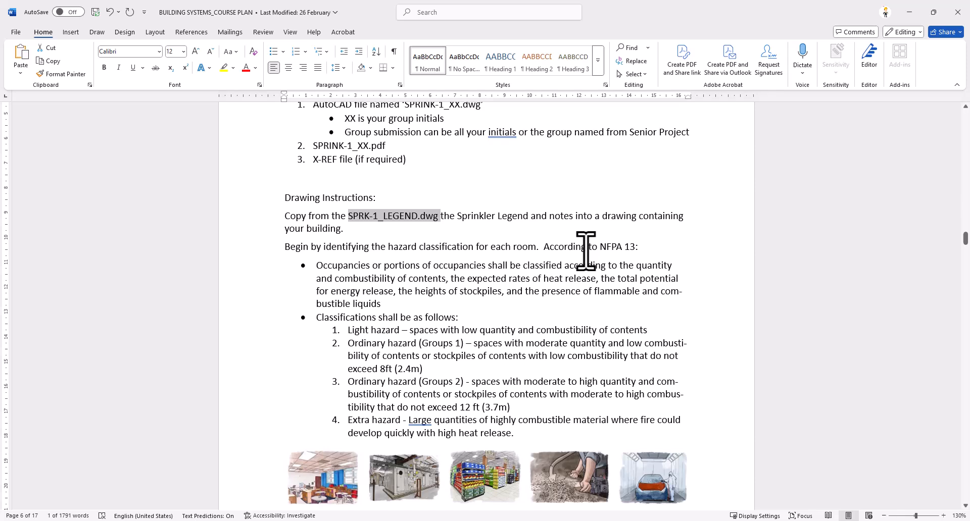
scroll(396, 268, down, 1)
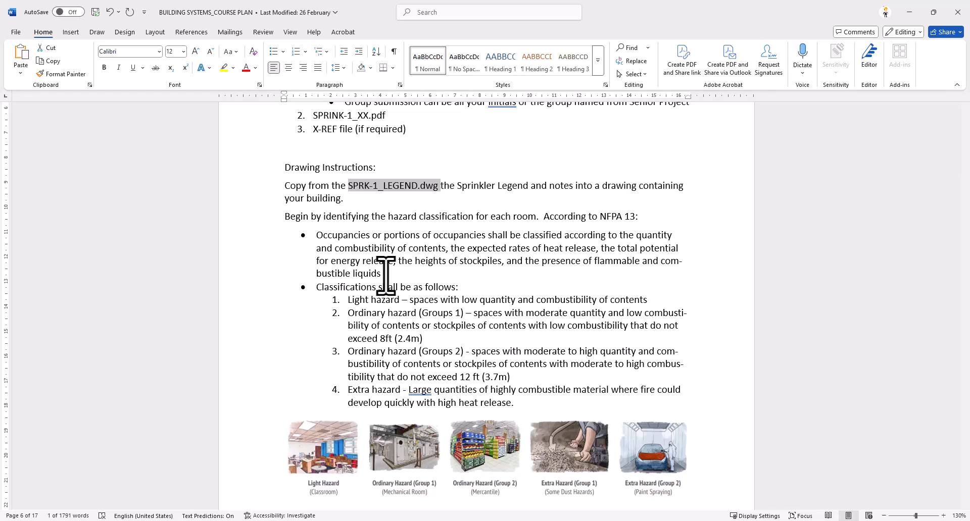
scroll(387, 274, down, 1)
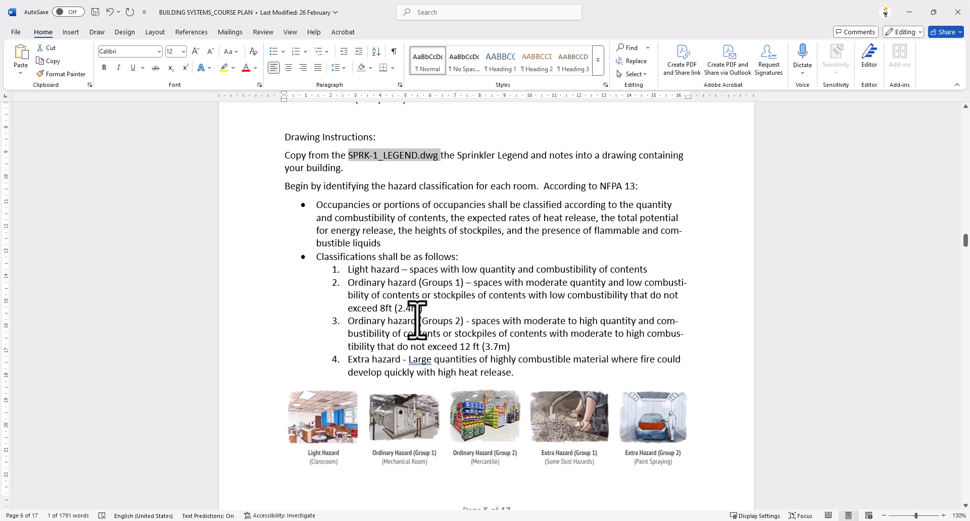
scroll(385, 325, down, 1)
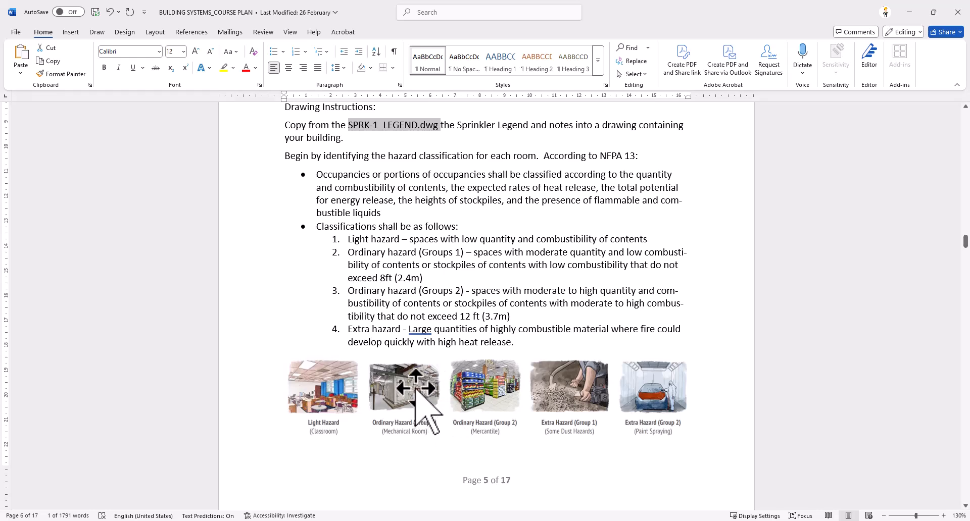
Read the NFPA 13 sprinkler placement guidelines and room diagrams, marking the minimum wall distance and maximum sprinkler distance rules
scroll(422, 402, down, 5)
scroll(419, 390, down, 2)
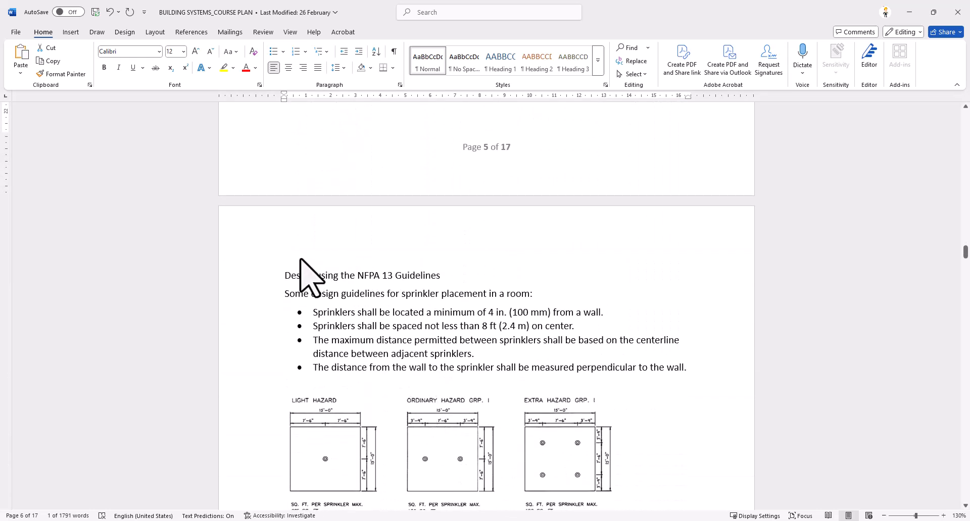
scroll(303, 268, down, 1)
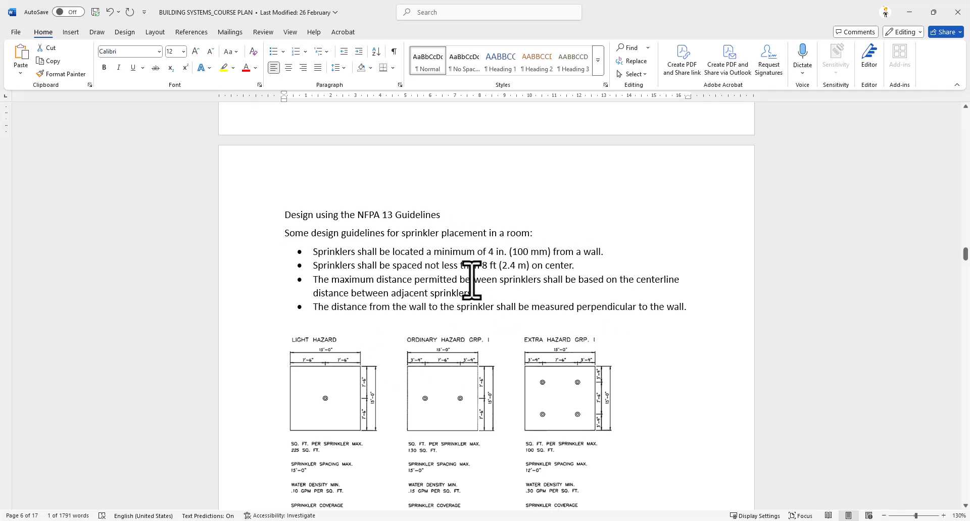
scroll(472, 281, down, 1)
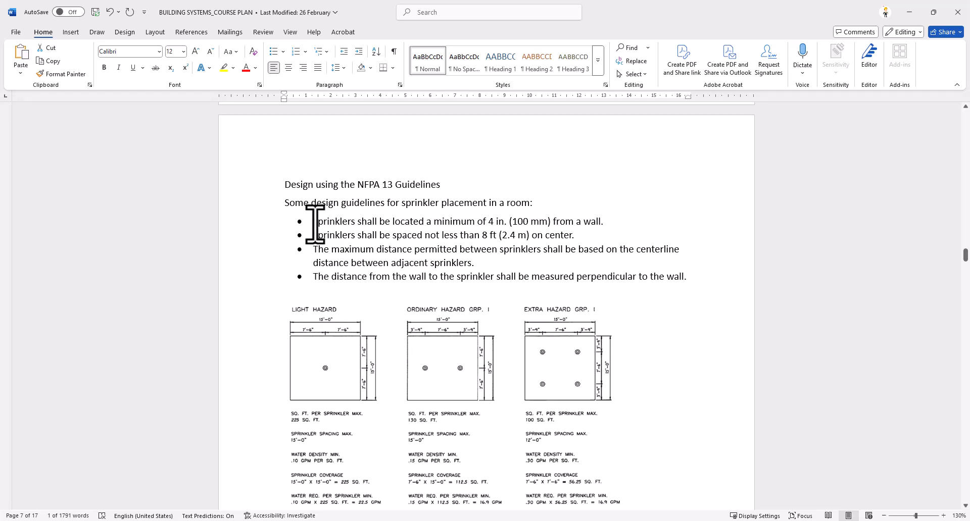
drag(314, 224, 595, 226)
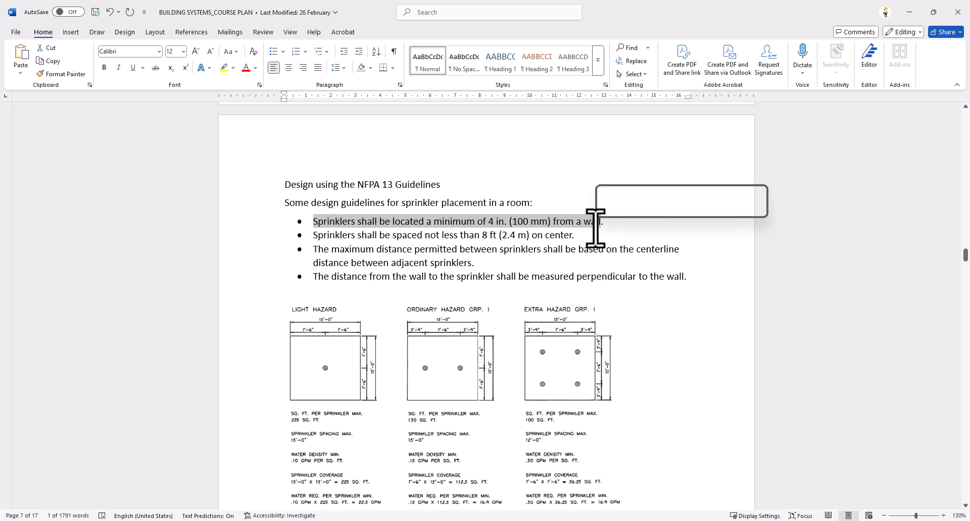
click(565, 237)
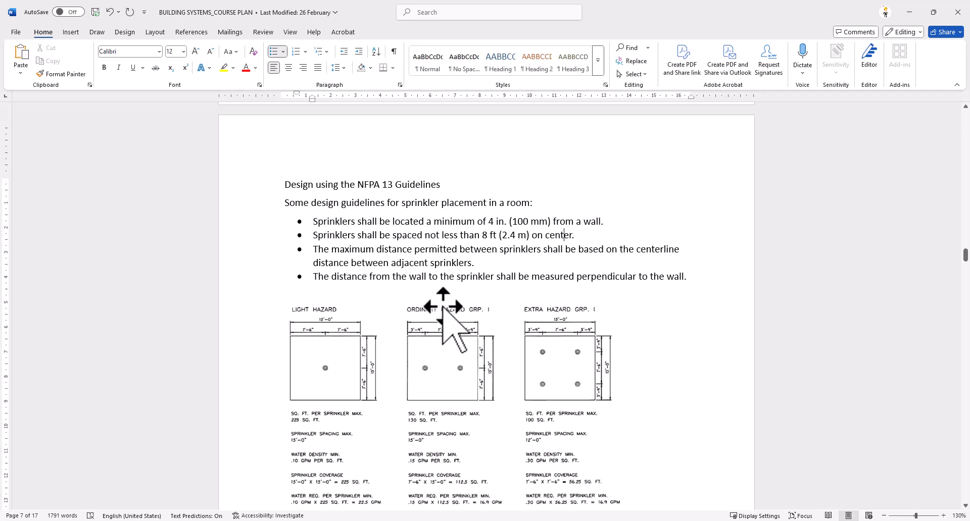
drag(315, 251, 457, 265)
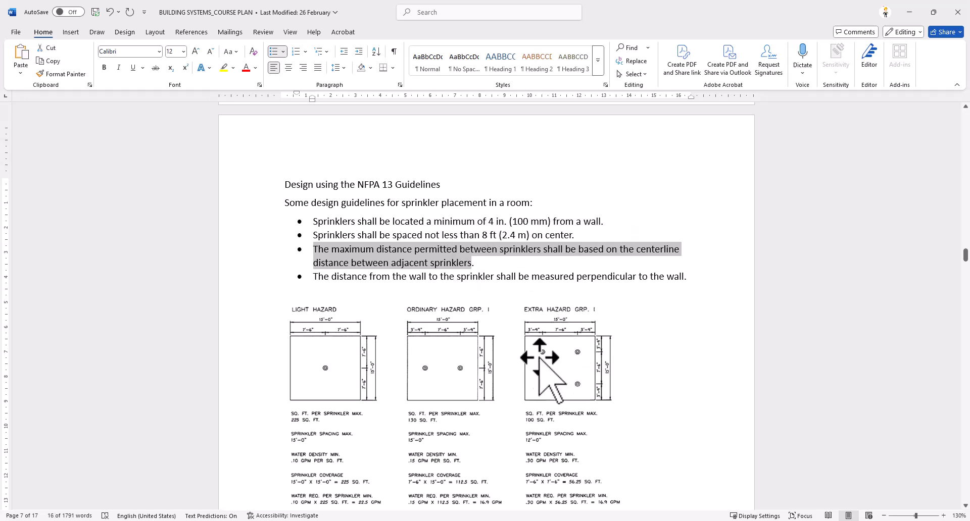
click(533, 280)
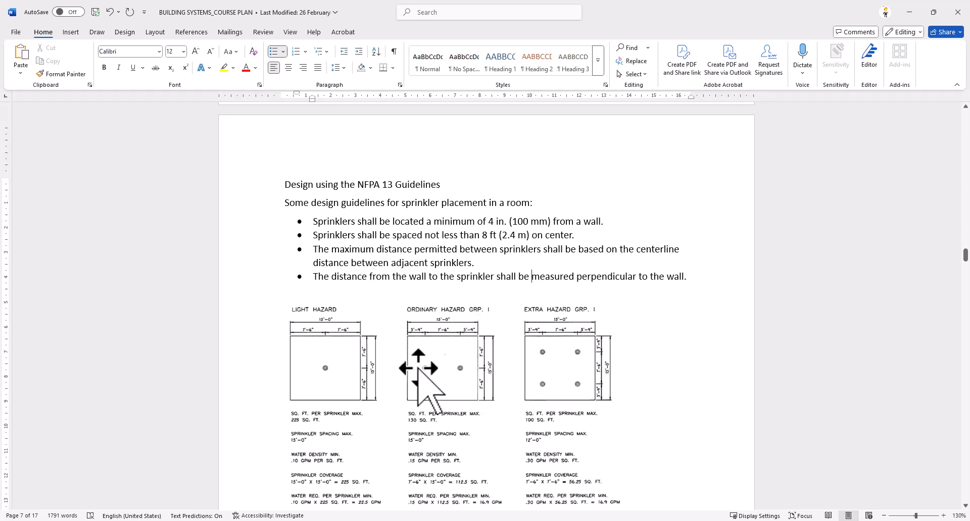
scroll(385, 364, down, 1)
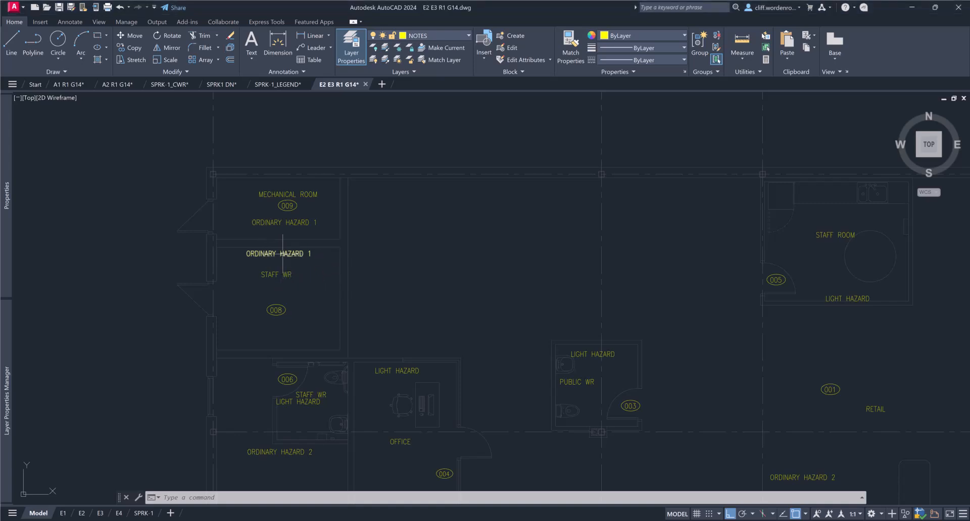
Examine the hazard labels of the mechanical room, staff washrooms, office and storage room in the E2 E3 R1 G14 drawing
click(277, 222)
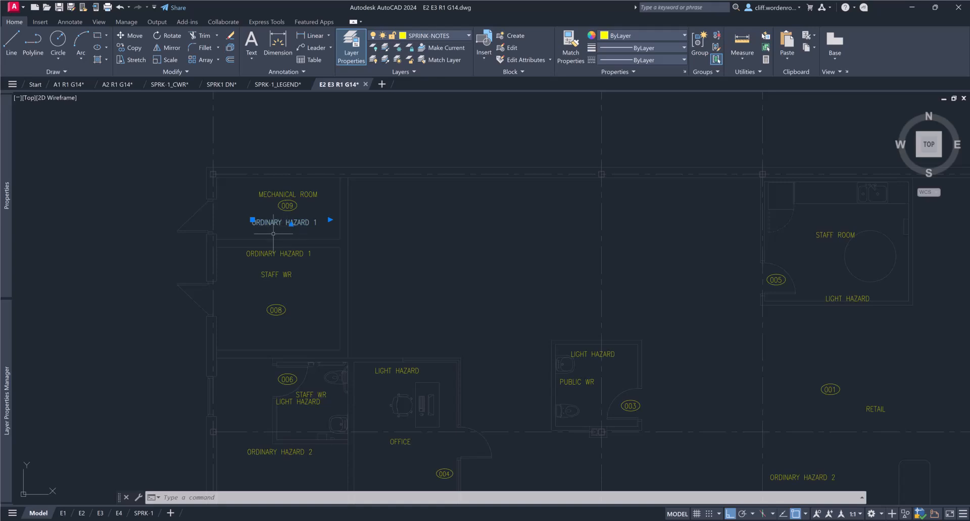
scroll(280, 275, up, 2)
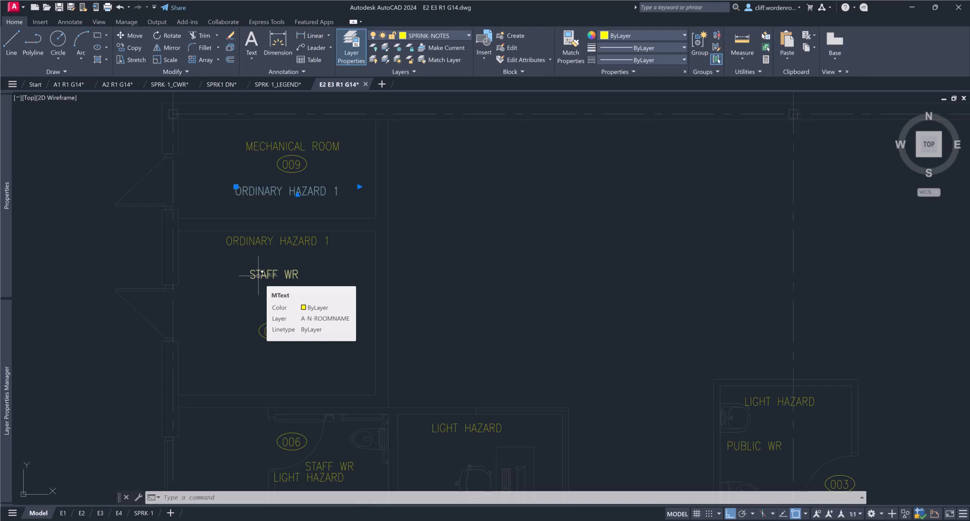
scroll(258, 274, down, 2)
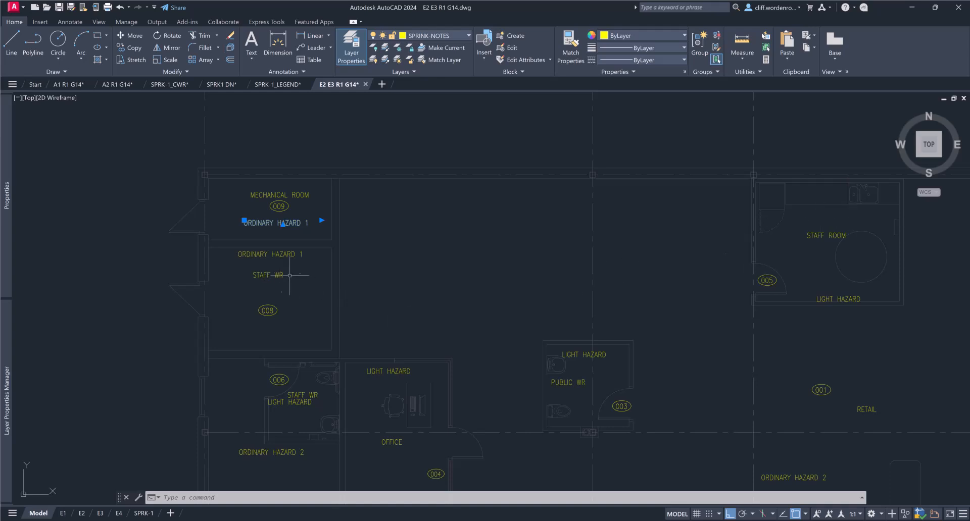
click(260, 275)
key(Escape)
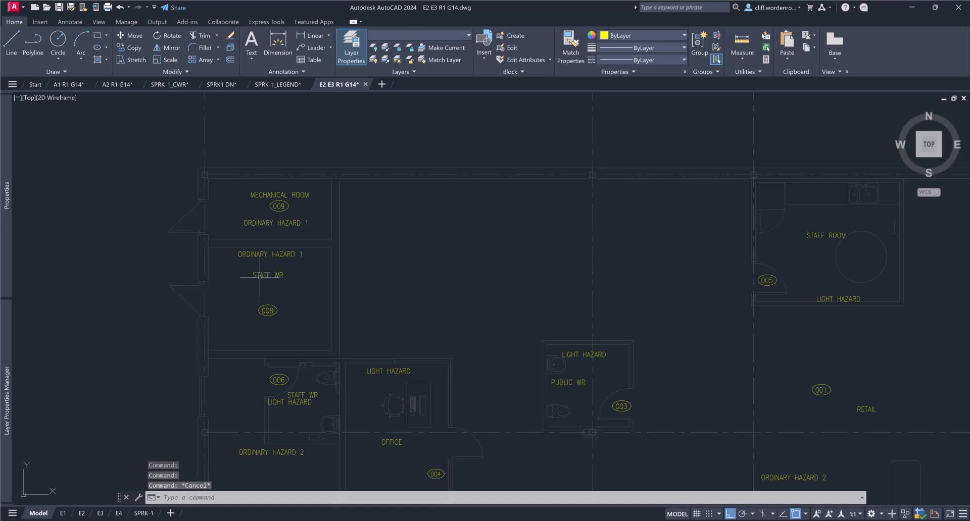
middle_drag(267, 313, 236, 197)
scroll(265, 284, up, 2)
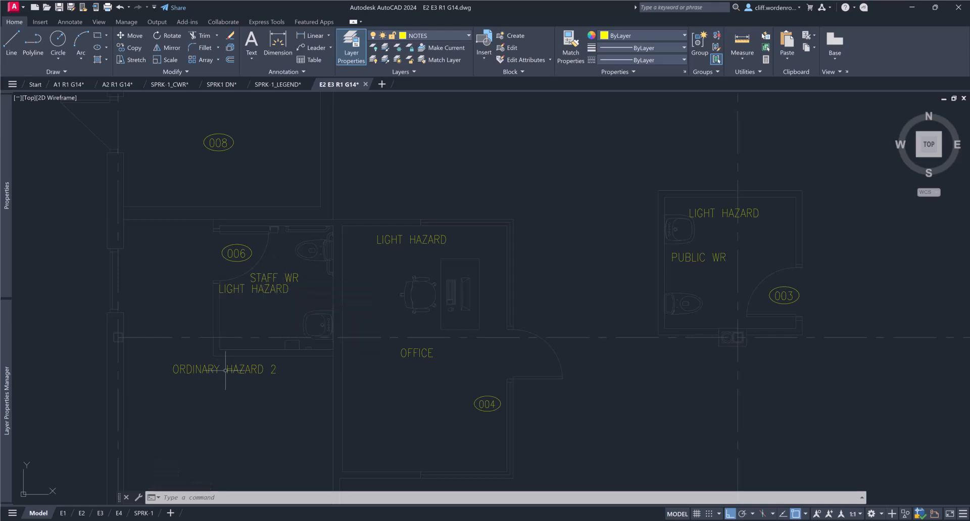
middle_drag(239, 376, 216, 243)
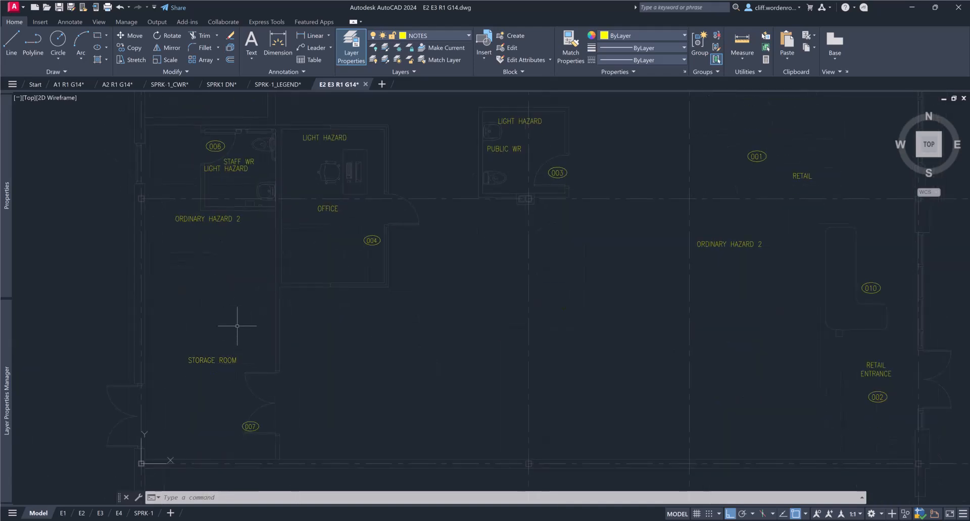
mouse_move(219, 361)
Change the retail area's hazard label to ORDINARY HAZARD 1
double_click(758, 245)
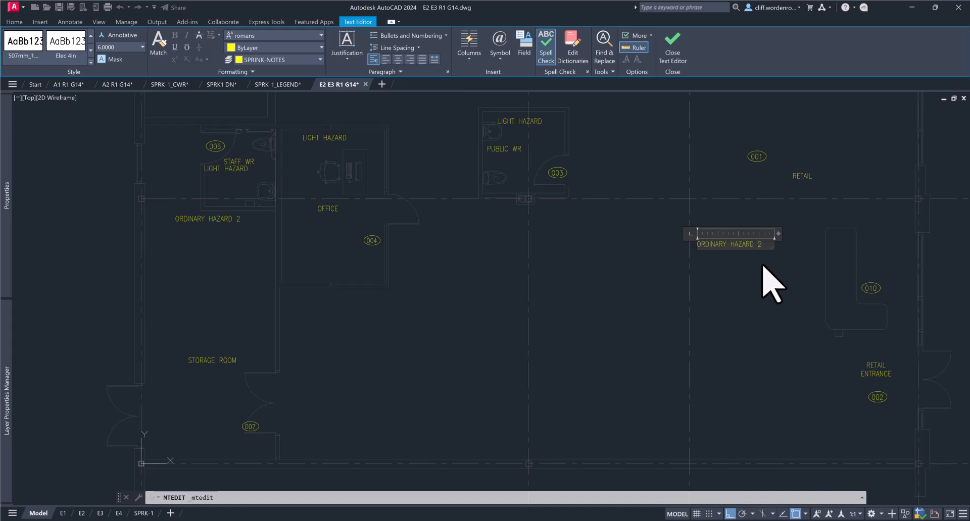
key(Delete)
text(1)
click(778, 267)
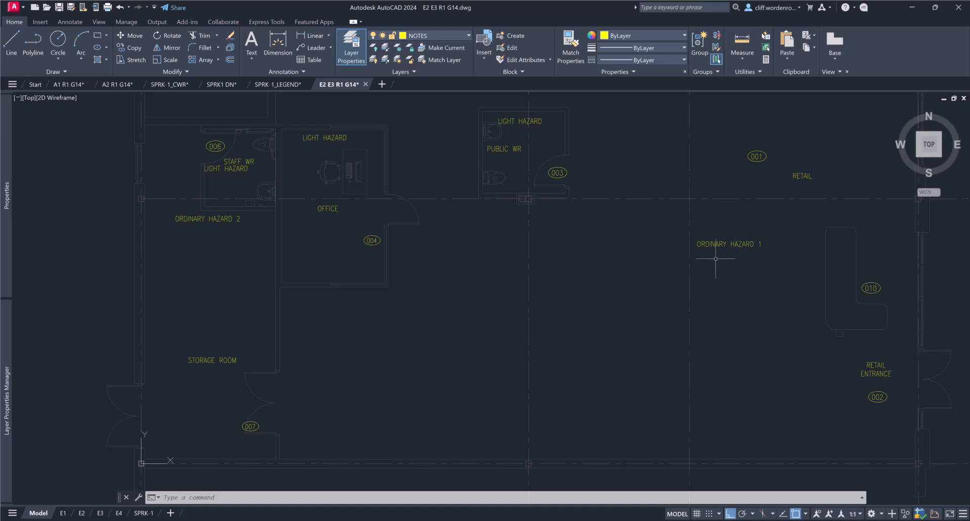
Review the hazard labels of the public washroom, staff room and retail area on the floor plan
middle_drag(614, 240, 572, 342)
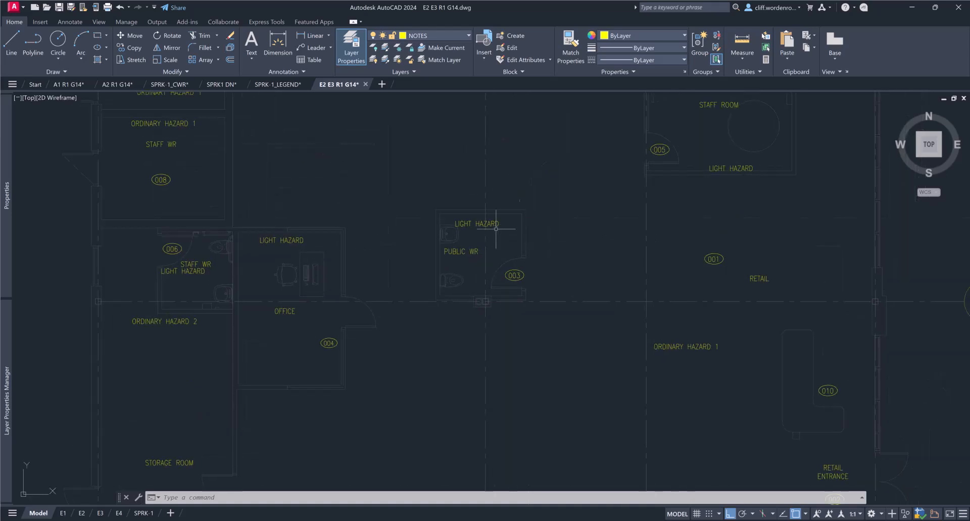
middle_drag(615, 201, 508, 289)
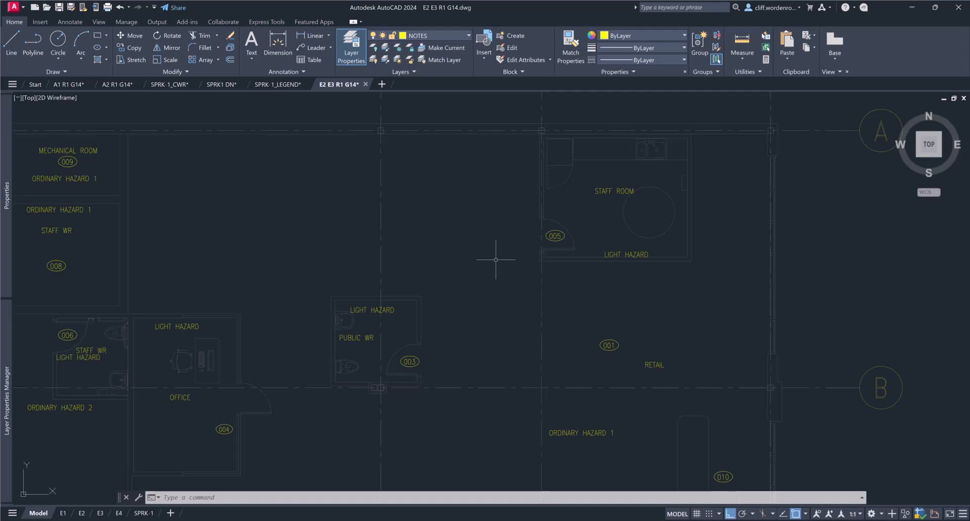
middle_drag(498, 303, 486, 162)
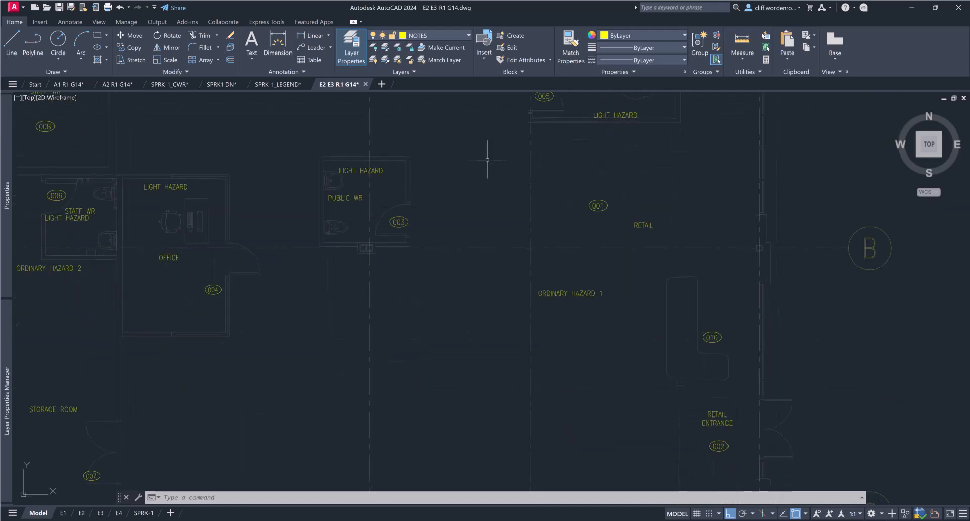
Read the sprinkler legend's response types and symbols, inspect the first upright sprinkler symbol, and locate the SPRK-PIPE layer in the layer list
mouse_move(503, 345)
middle_down()
mouse_move(498, 232)
mouse_move(486, 196)
middle_up()
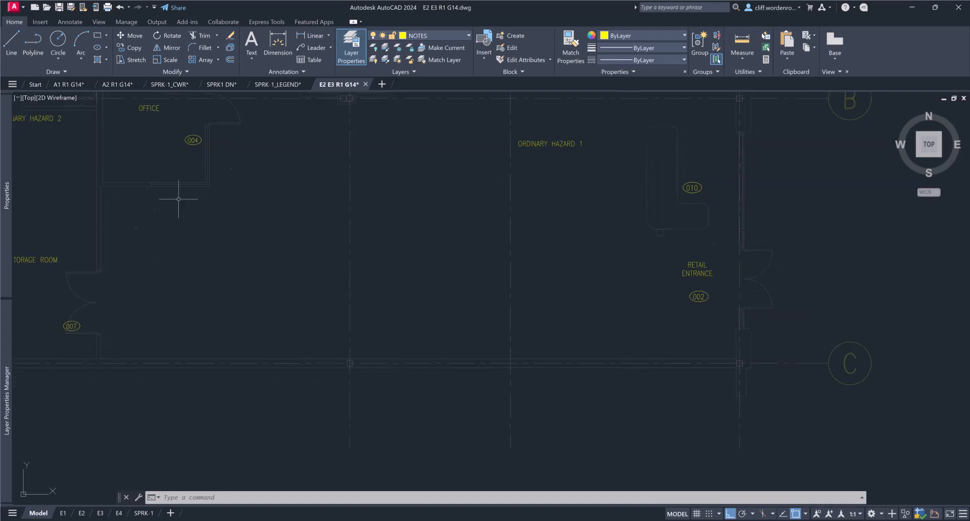
scroll(304, 198, down, 2)
middle_drag(304, 198, 291, 328)
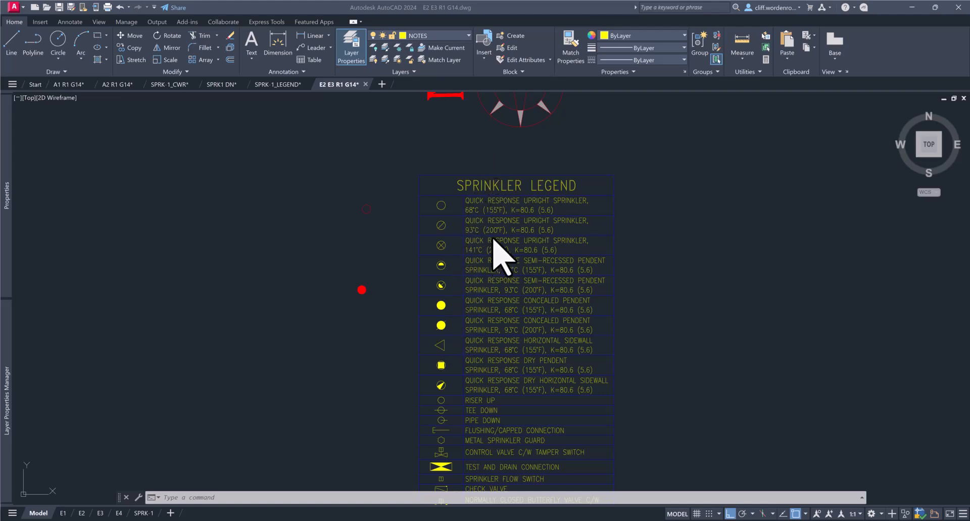
scroll(497, 233, up, 2)
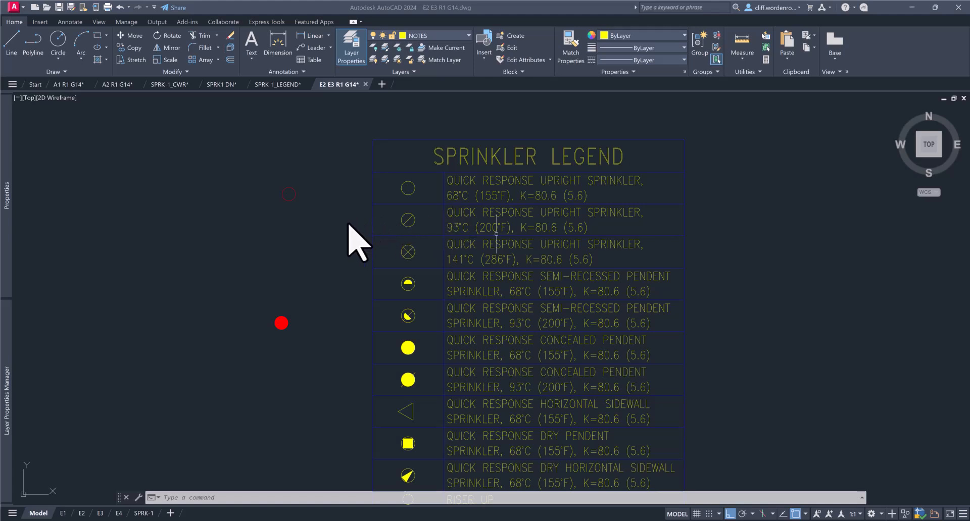
click(447, 196)
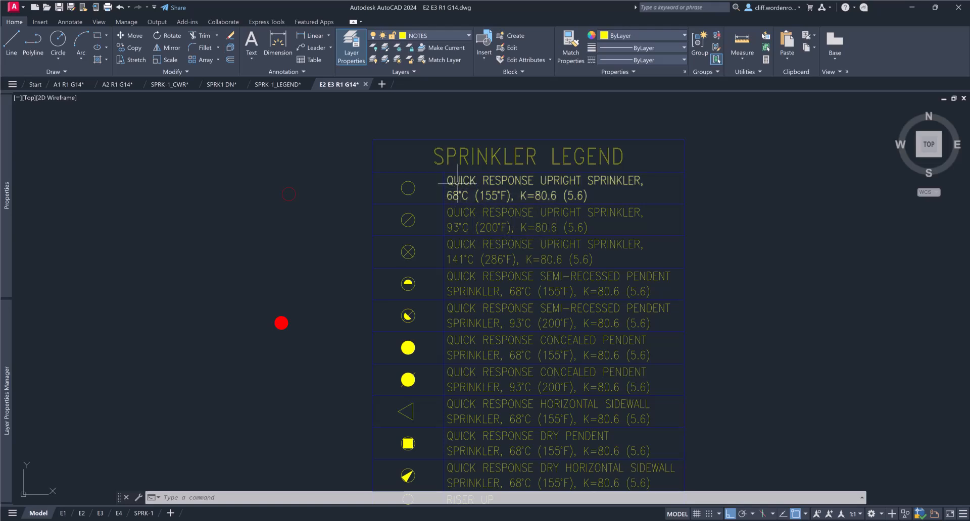
mouse_move(457, 183)
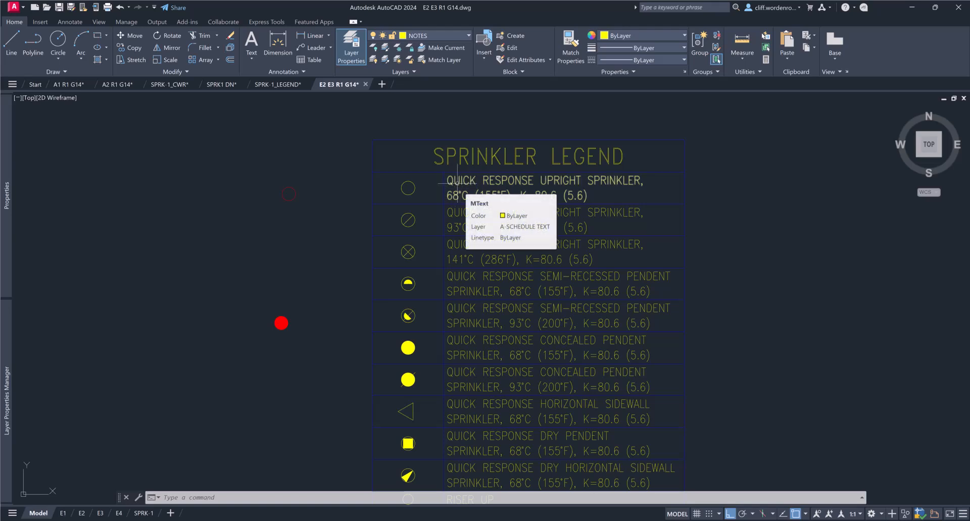
click(415, 187)
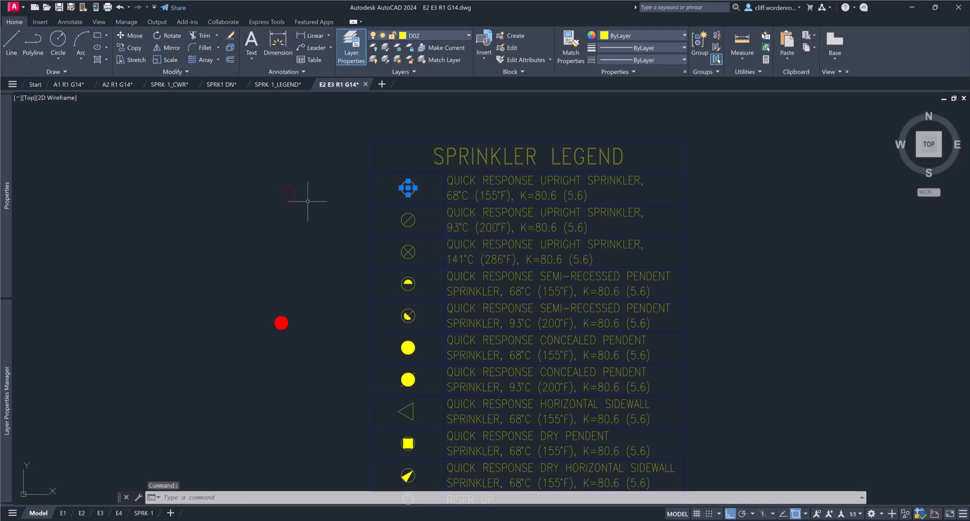
click(429, 36)
scroll(422, 212, down, 1)
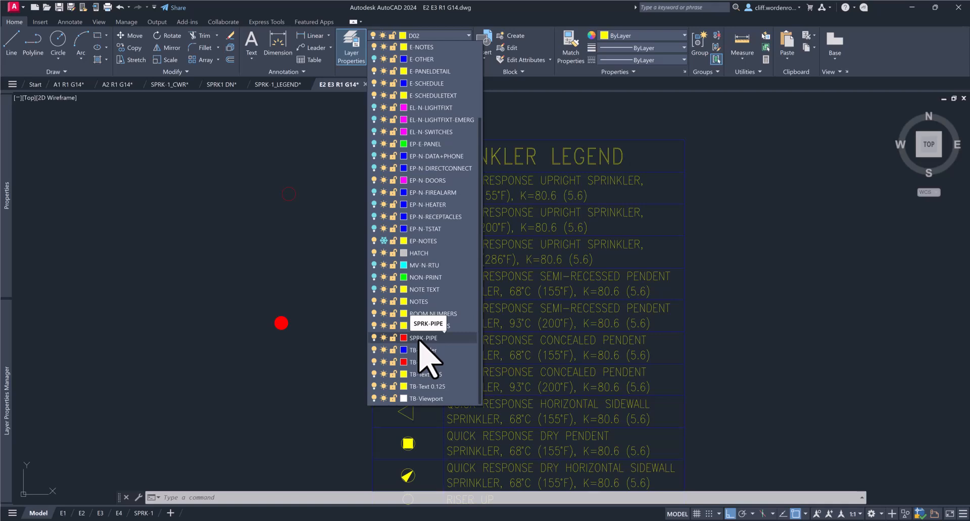
click(288, 248)
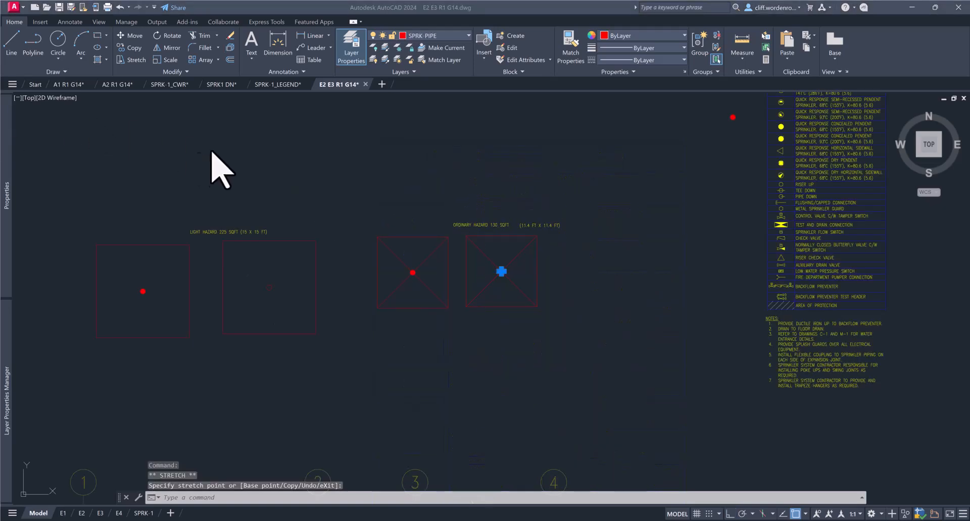
Move the ORDINARY HAZARD 130 SQFT label to centre it above both 11.4 ft coverage boxes, and select a diagonal of the filled sprinkler's box
scroll(171, 268, up, 3)
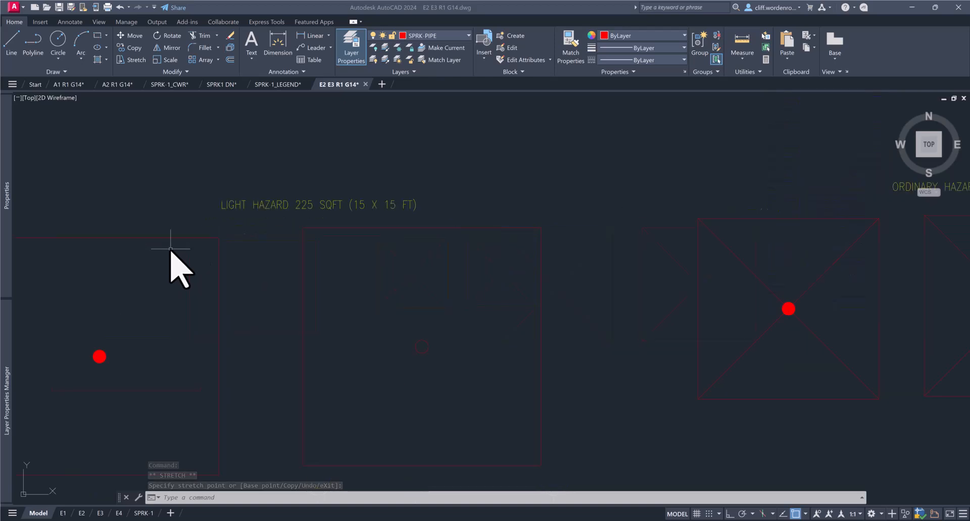
middle_drag(175, 321, 276, 265)
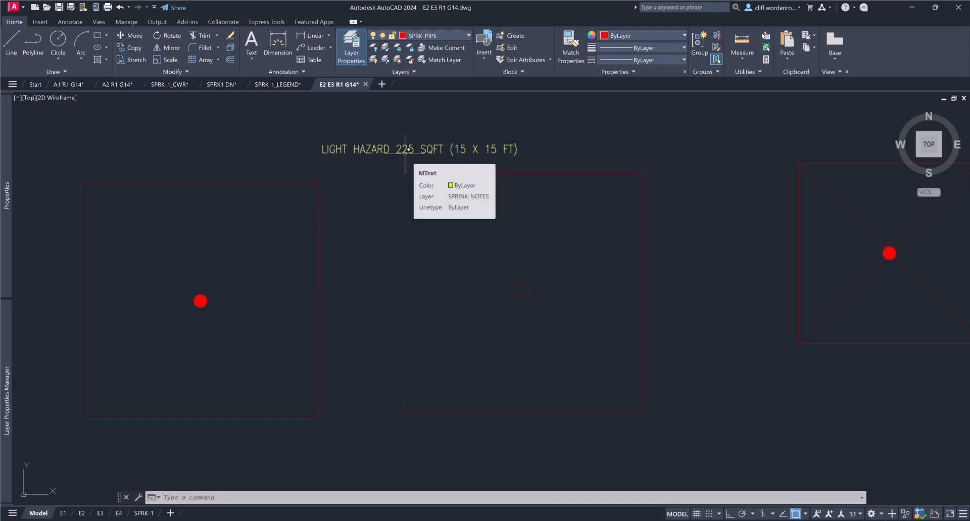
scroll(463, 160, down, 2)
mouse_move(599, 212)
middle_down()
mouse_move(336, 241)
mouse_move(212, 237)
middle_up()
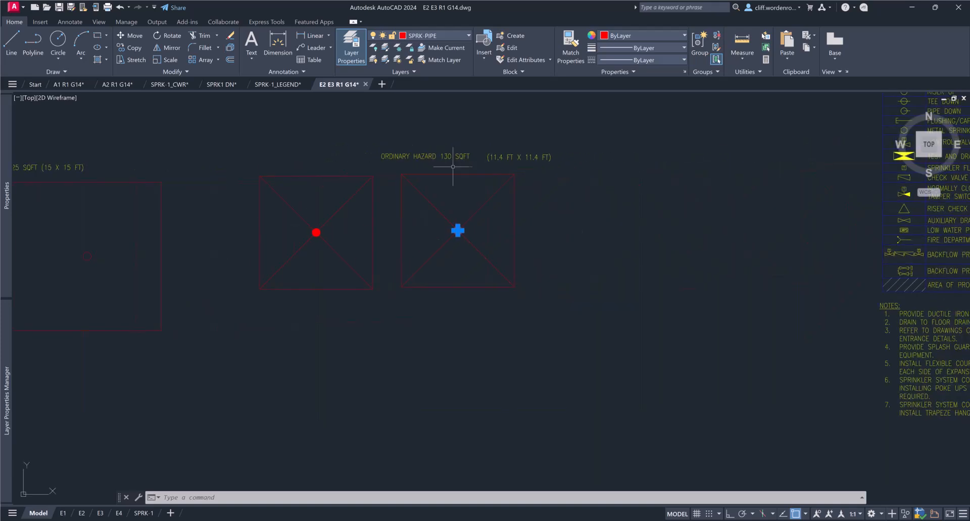
click(449, 157)
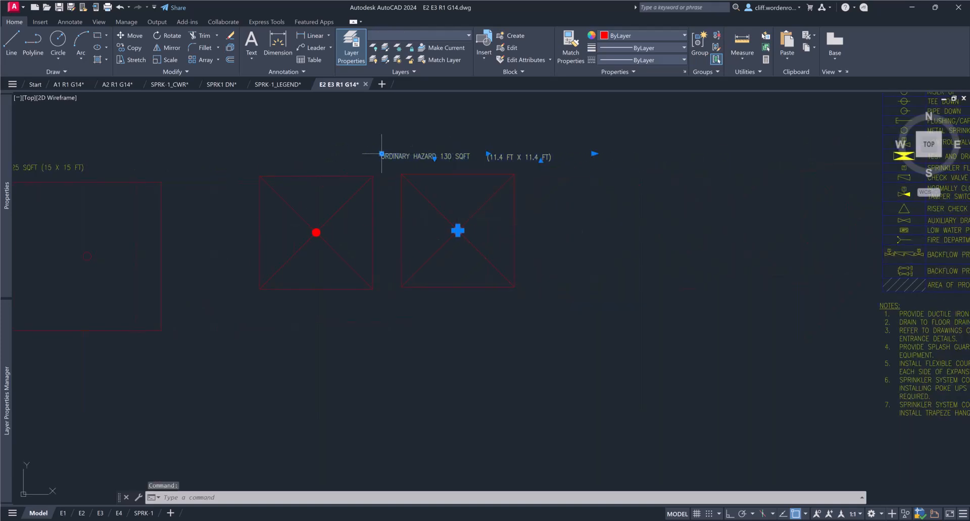
click(381, 154)
click(304, 154)
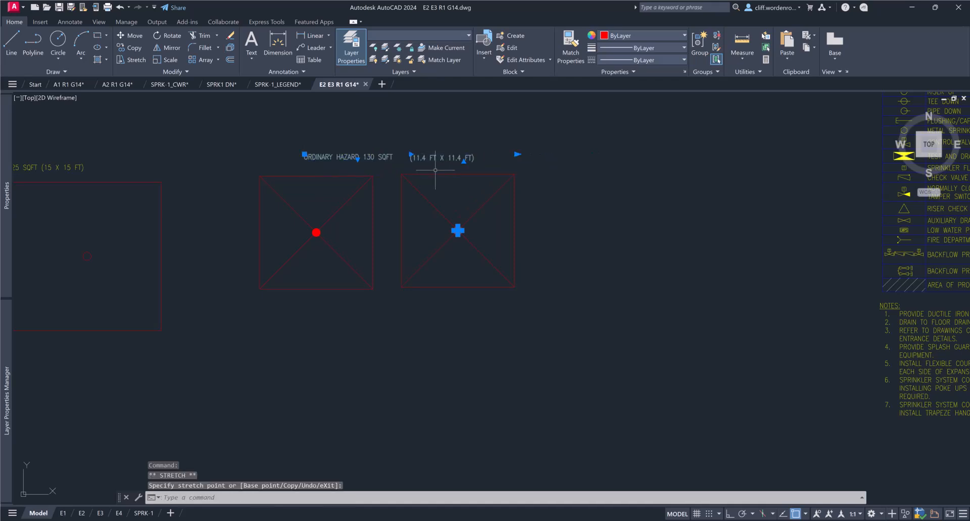
key(Escape)
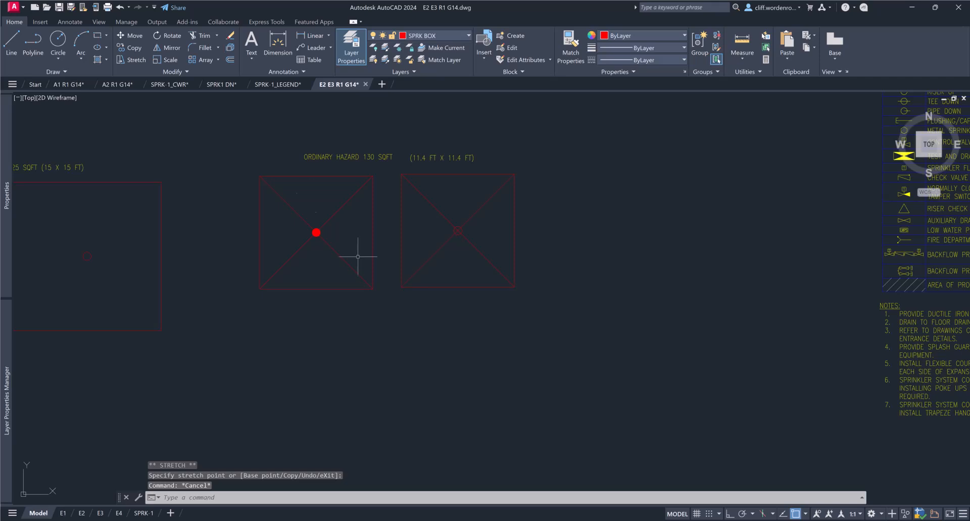
click(286, 205)
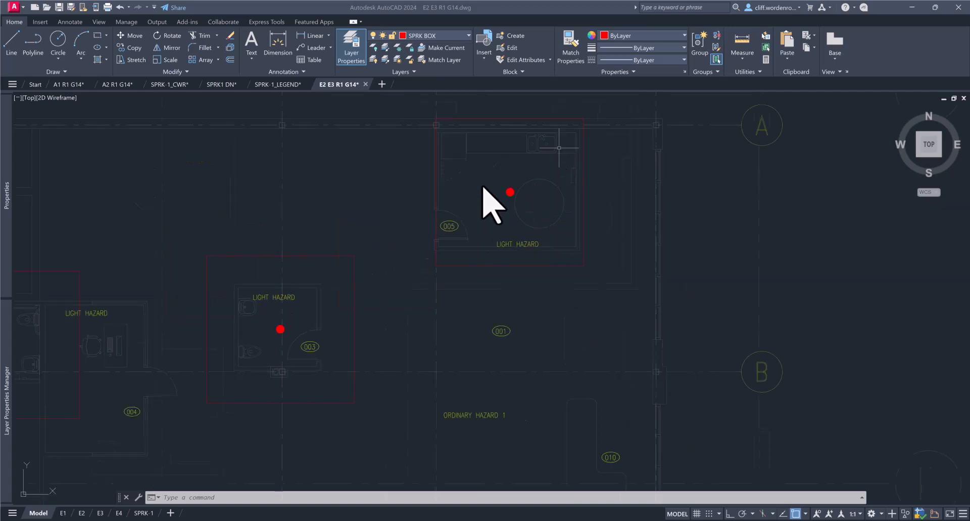
Turn on the EL-N-LIGHTFIXT layer to show the light fixtures on the floor plan
scroll(530, 163, up, 3)
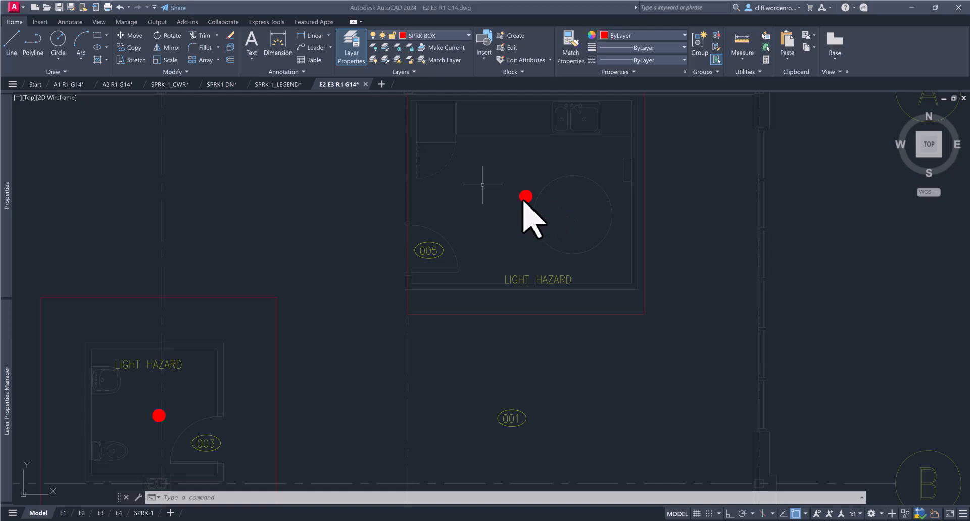
click(437, 36)
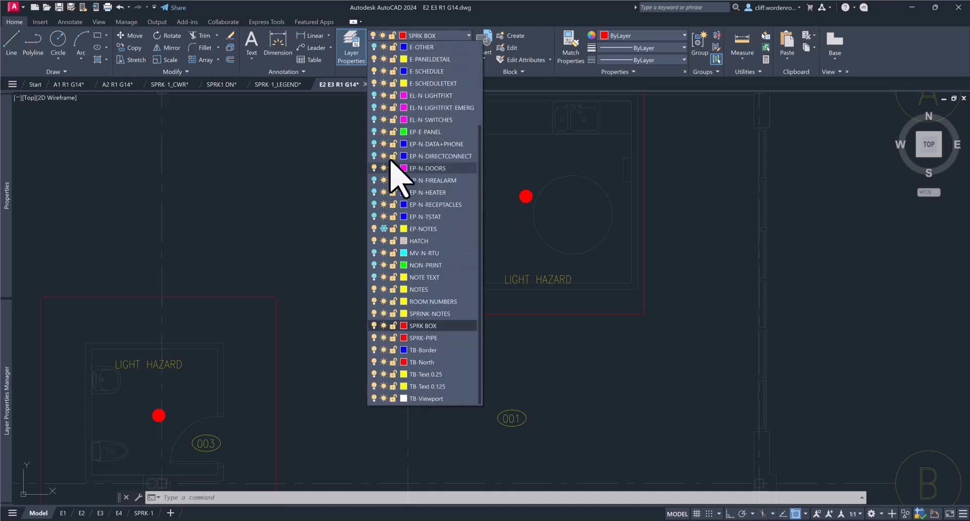
click(374, 95)
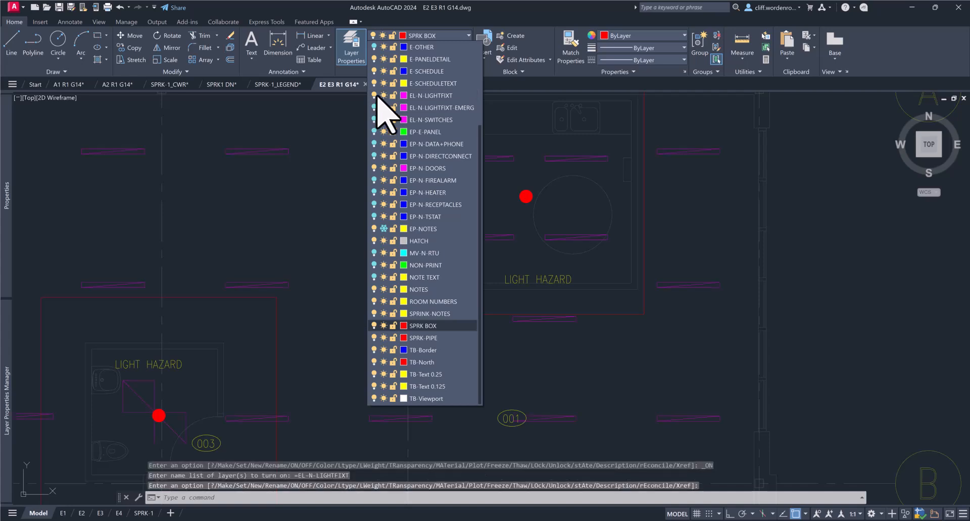
click(539, 186)
Try the ANGLE pattern and a boundary selection on the solid sprinkler fill in room 005, and erase that fill
click(525, 197)
click(523, 196)
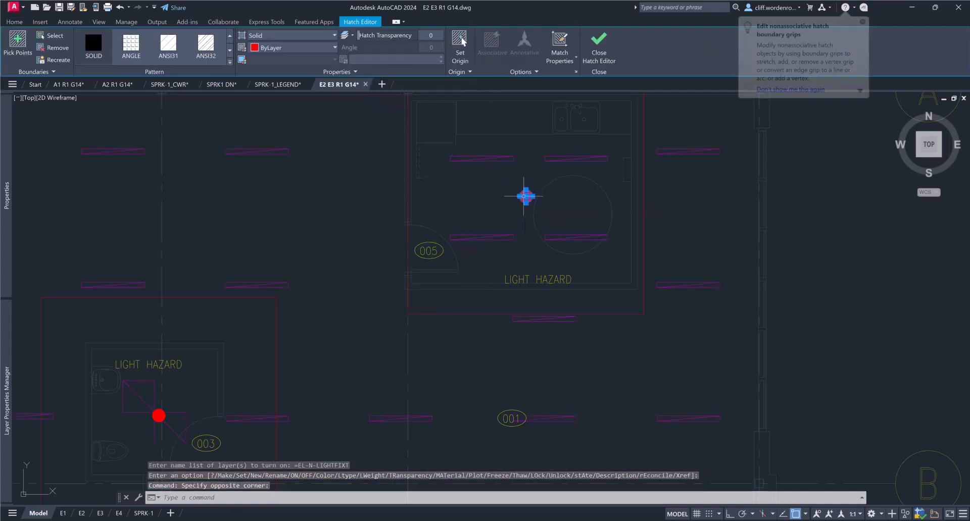
click(134, 51)
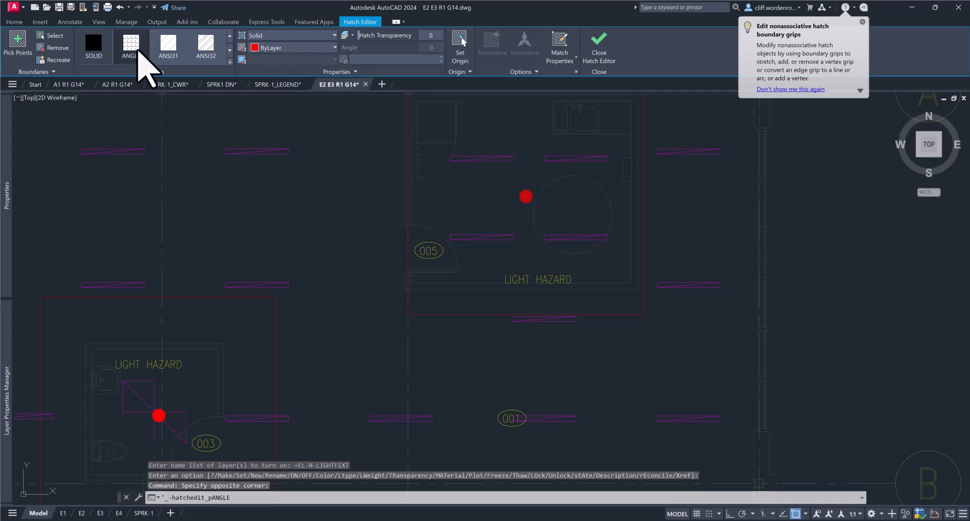
click(53, 47)
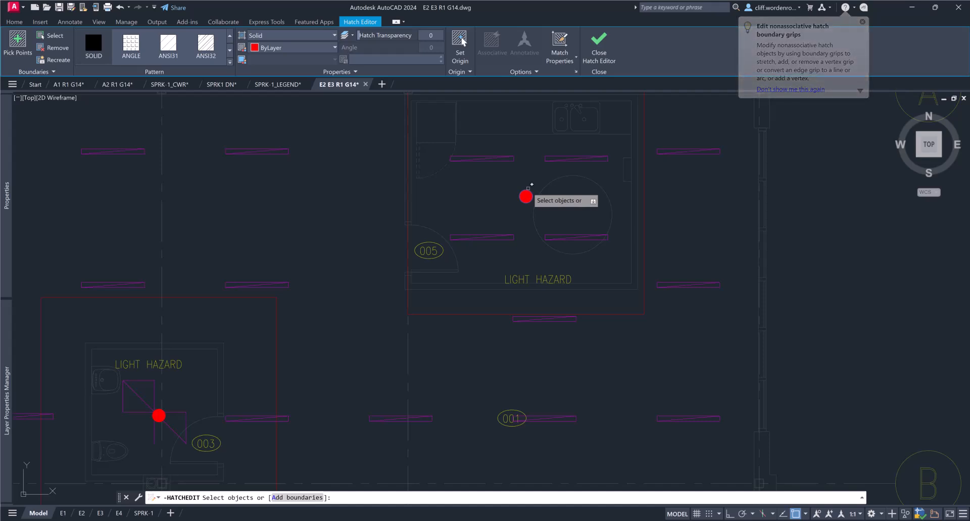
key(Escape)
scroll(498, 176, down, 4)
key(Delete)
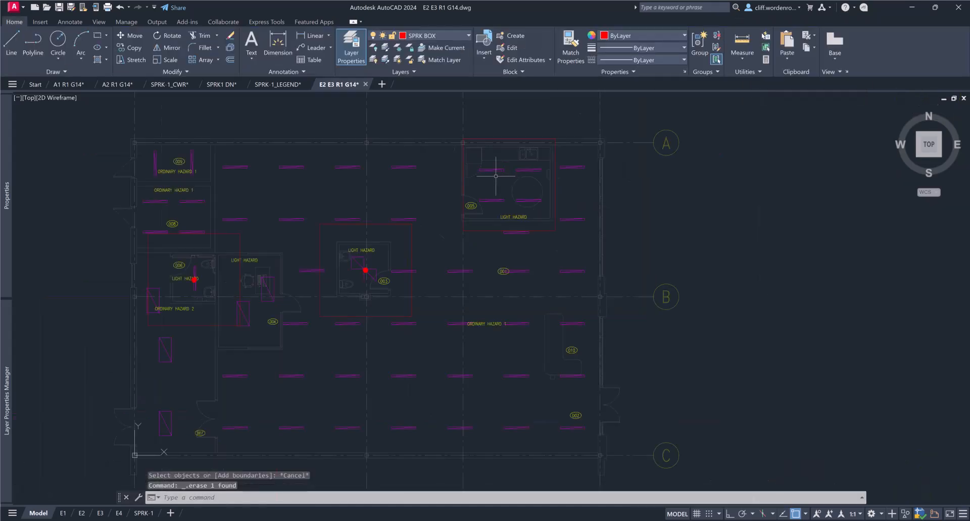
scroll(522, 185, up, 4)
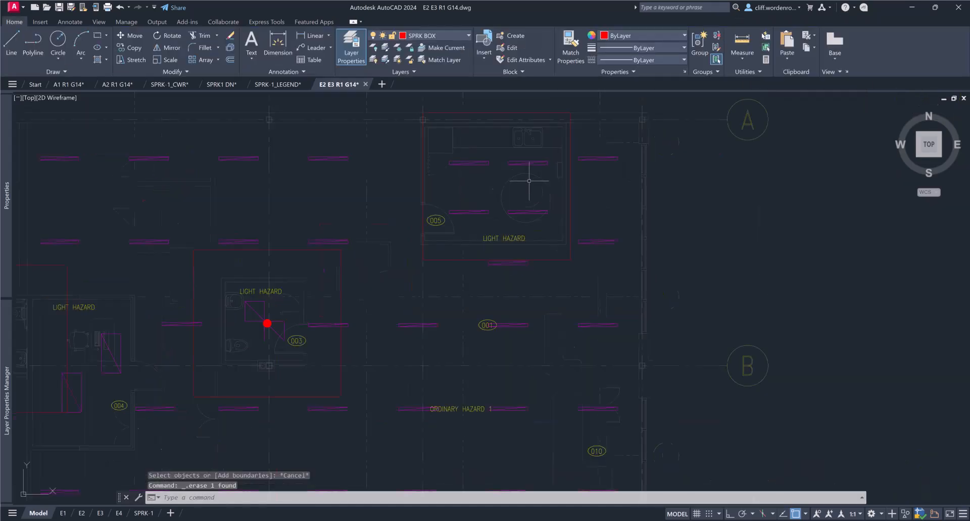
Undo the erasing of the sprinkler fill in room 005
key(ctrl+z)
key(ctrl+z)
key(ctrl+z)
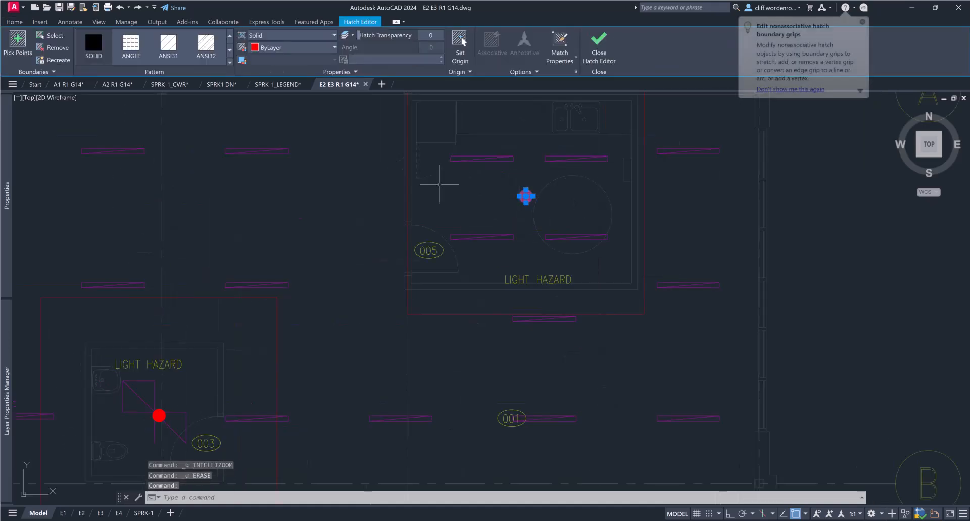
Copy the open-circle sprinkler from the LIGHT HAZARD 225 SQFT coverage box onto the filled sprinkler's position in room 005
scroll(353, 191, down, 3)
middle_drag(349, 188, 332, 359)
scroll(159, 211, down, 4)
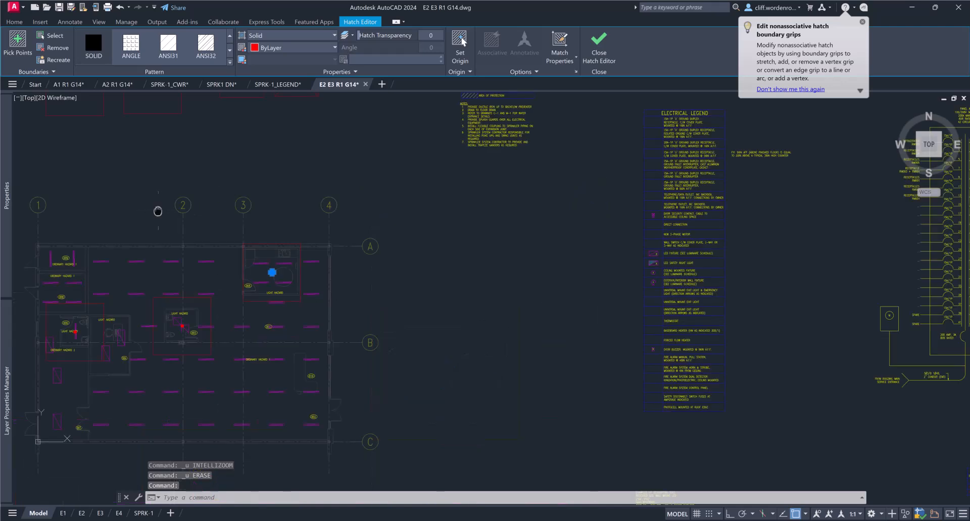
middle_drag(159, 211, 295, 317)
scroll(288, 187, up, 4)
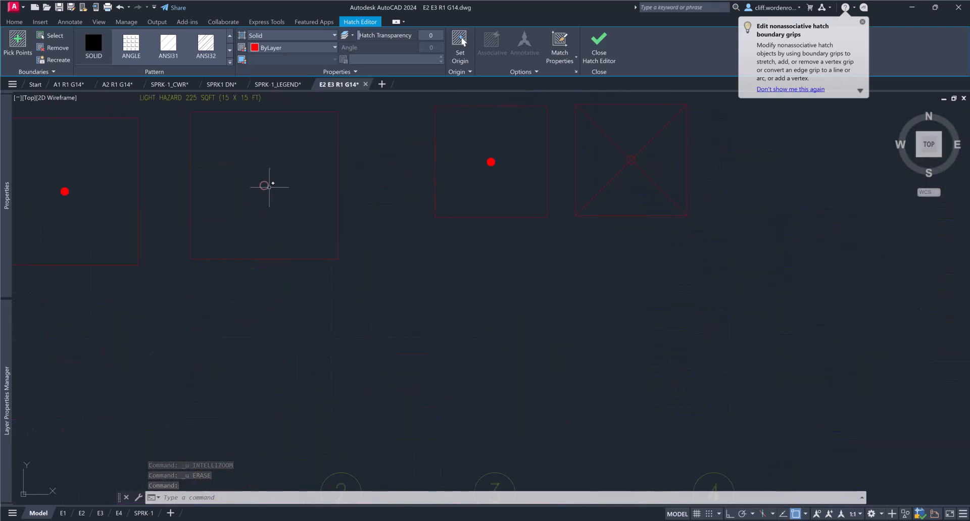
key(Escape)
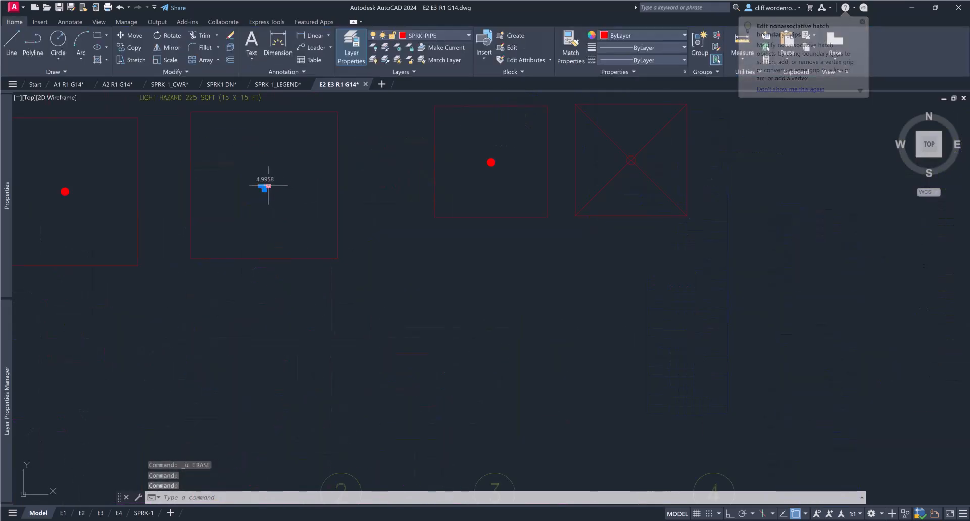
key(ctrl+v)
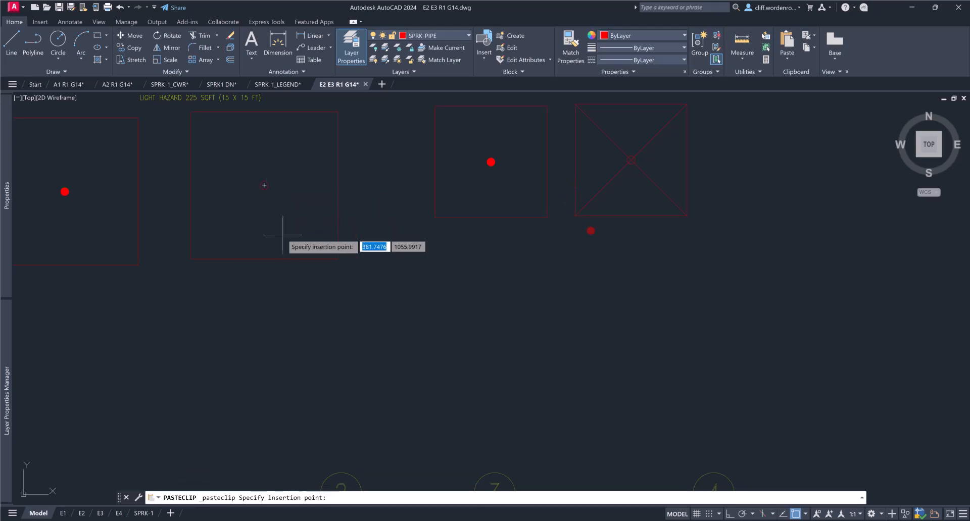
key(Escape)
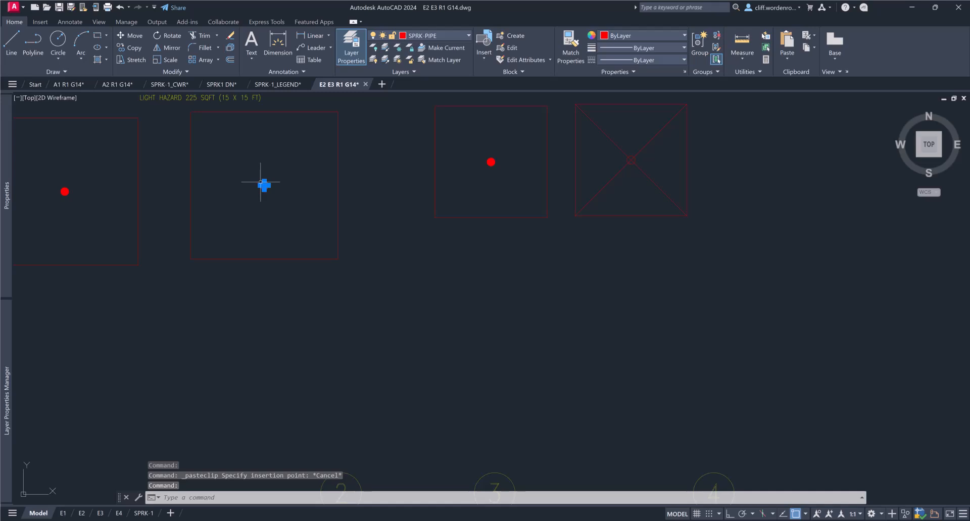
key(ctrl+v)
mouse_move(444, 423)
middle_down()
mouse_move(418, 379)
mouse_move(353, 186)
middle_up()
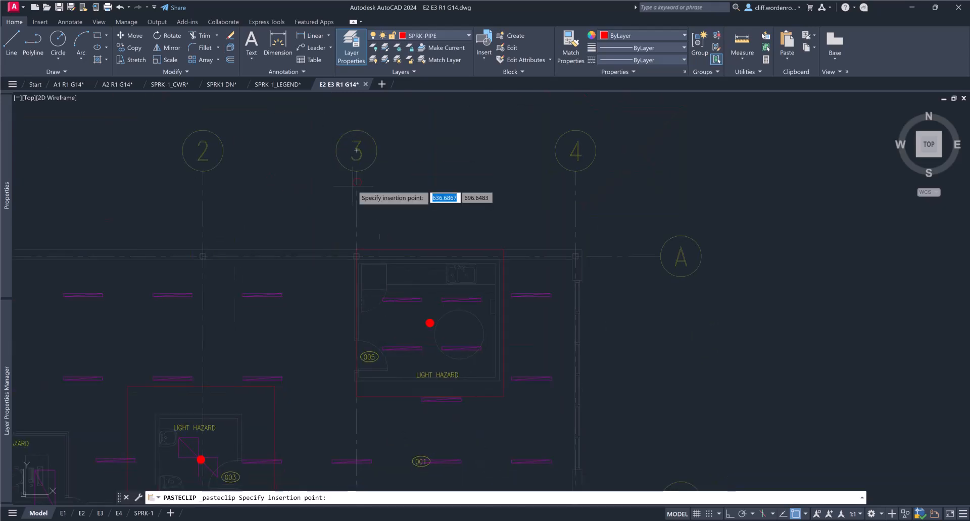
scroll(430, 349, up, 6)
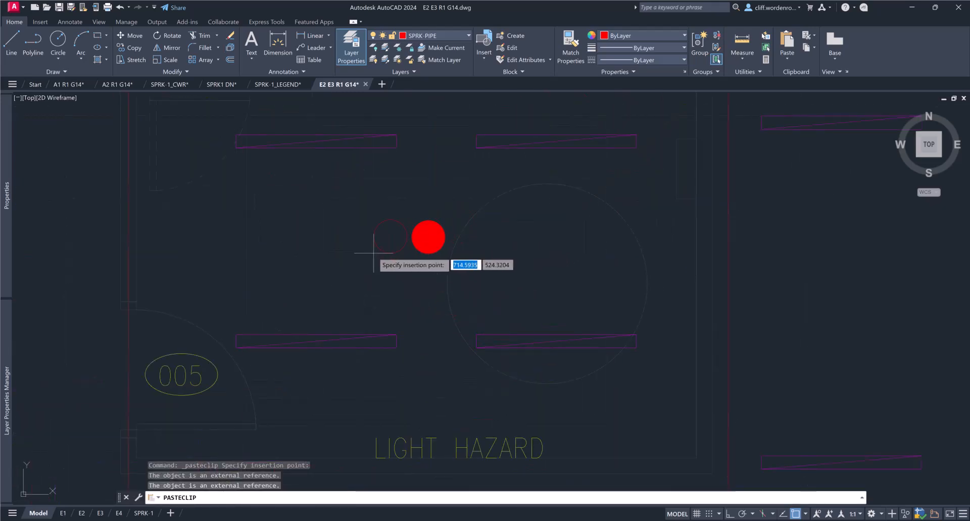
click(412, 253)
Erase the solid sprinkler fill in room 005, leaving only the open-circle symbol
click(420, 245)
key(Delete)
scroll(403, 241, down, 5)
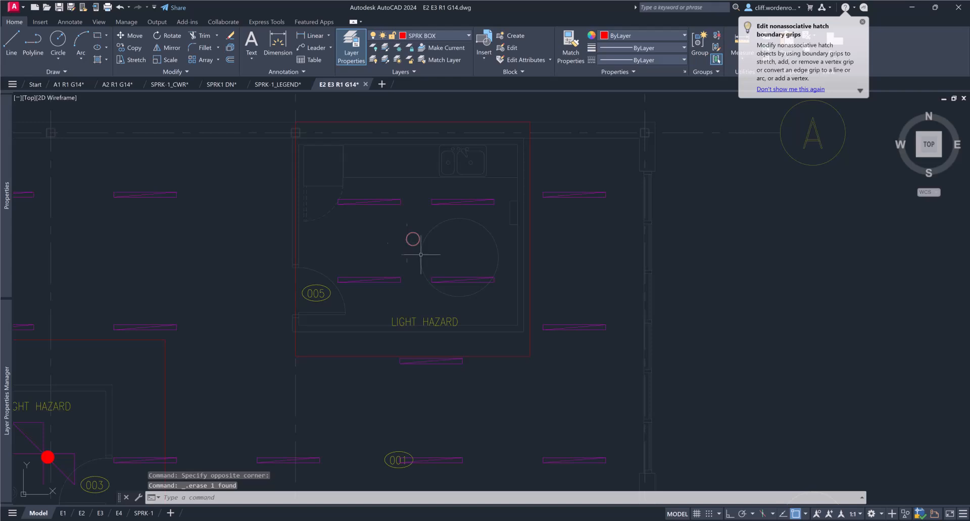
scroll(298, 255, up, 2)
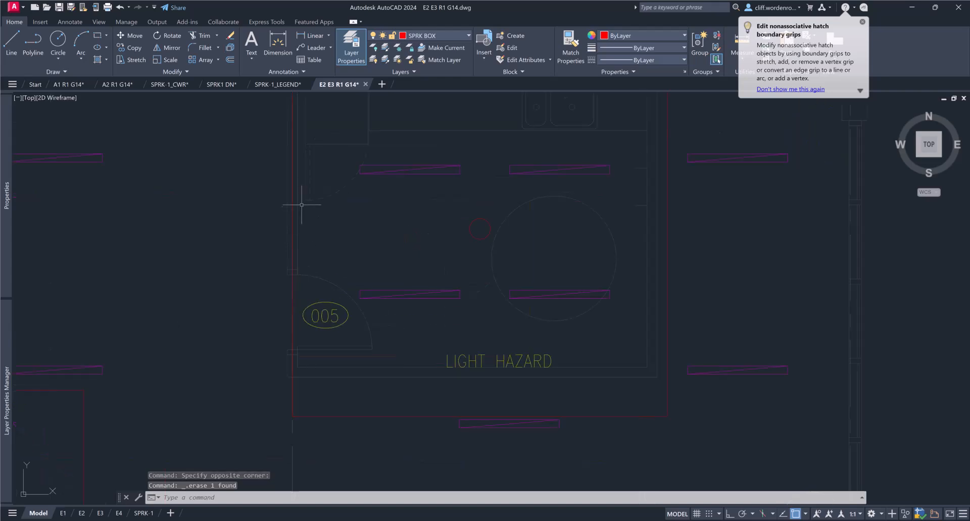
scroll(313, 183, down, 2)
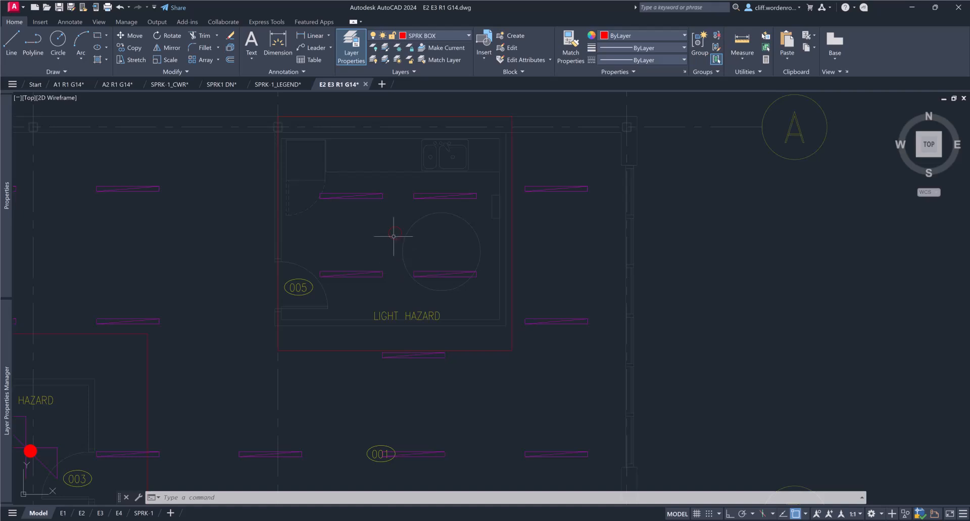
scroll(227, 295, down, 2)
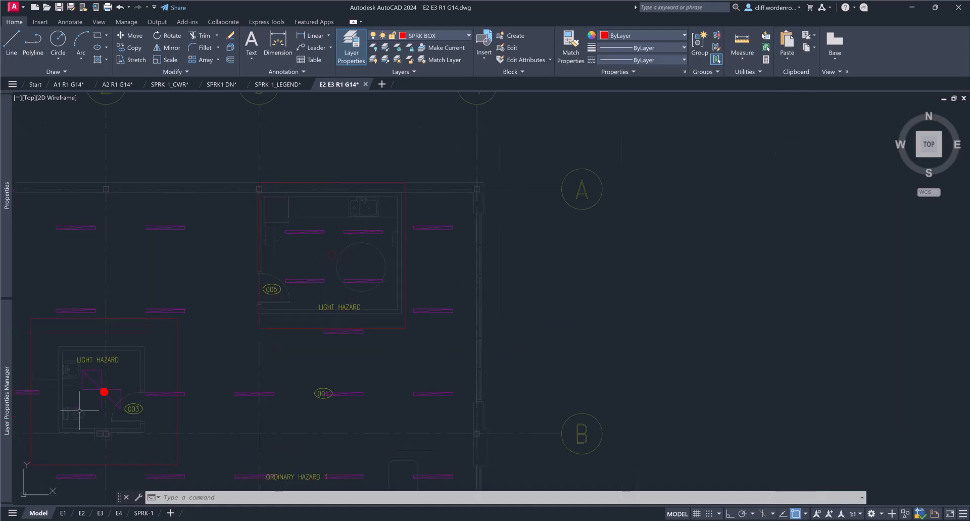
Group the solid sprinkler symbol in room 003 with the four edges of its light hazard coverage box
middle_drag(79, 412, 225, 386)
scroll(227, 384, up, 4)
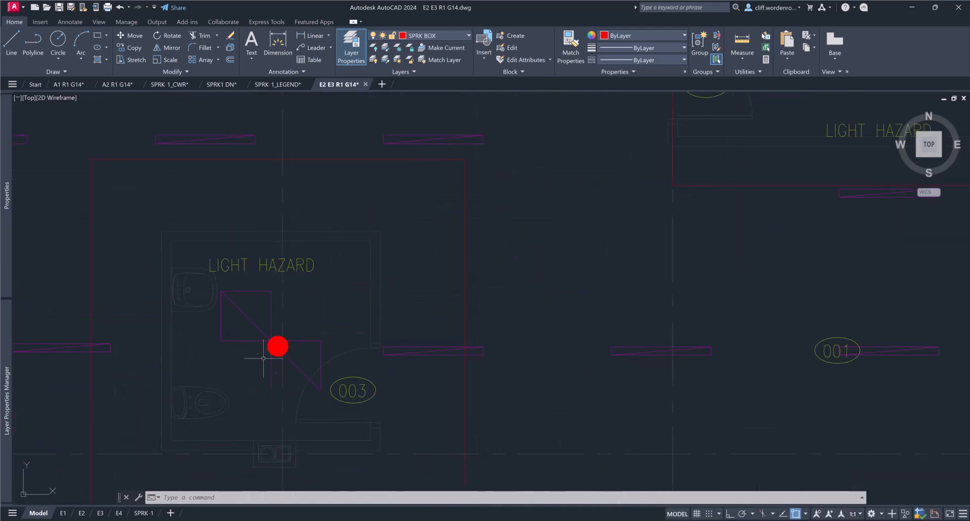
scroll(293, 367, up, 2)
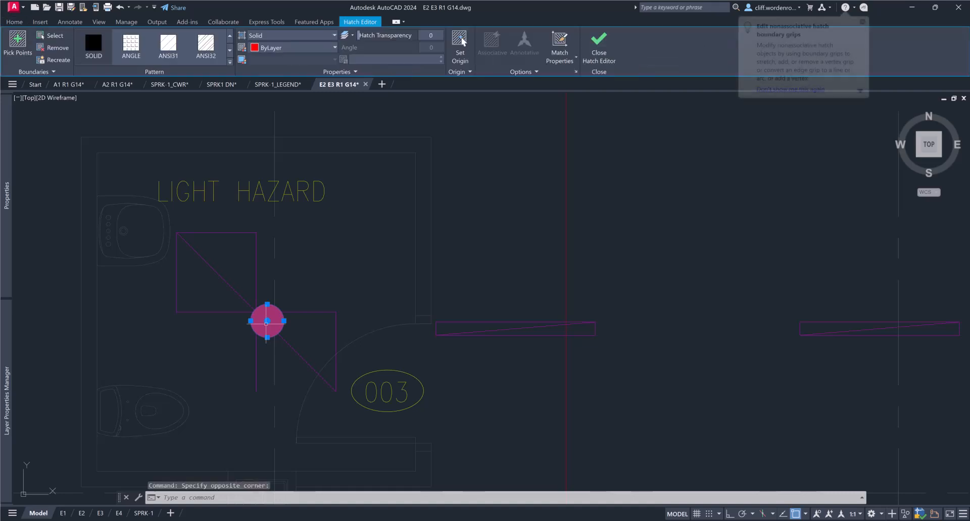
scroll(278, 334, down, 2)
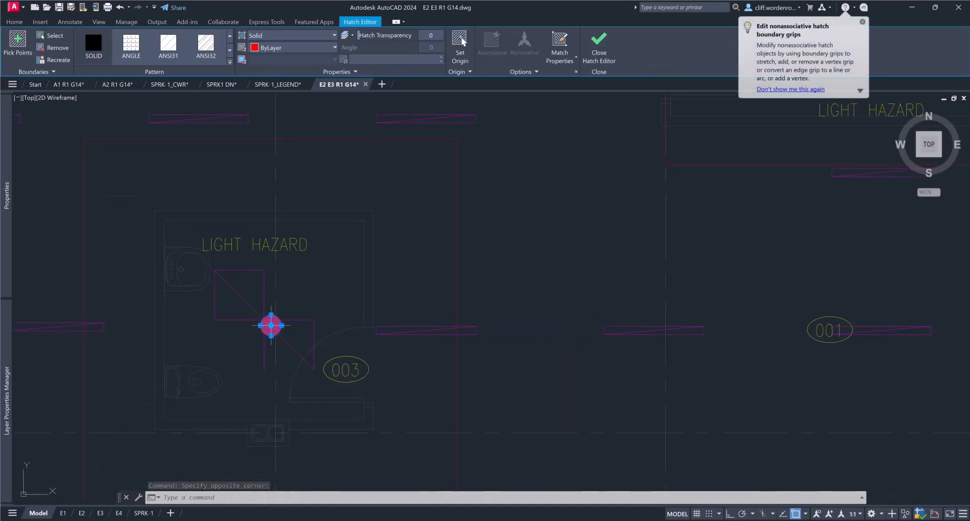
scroll(372, 329, down, 2)
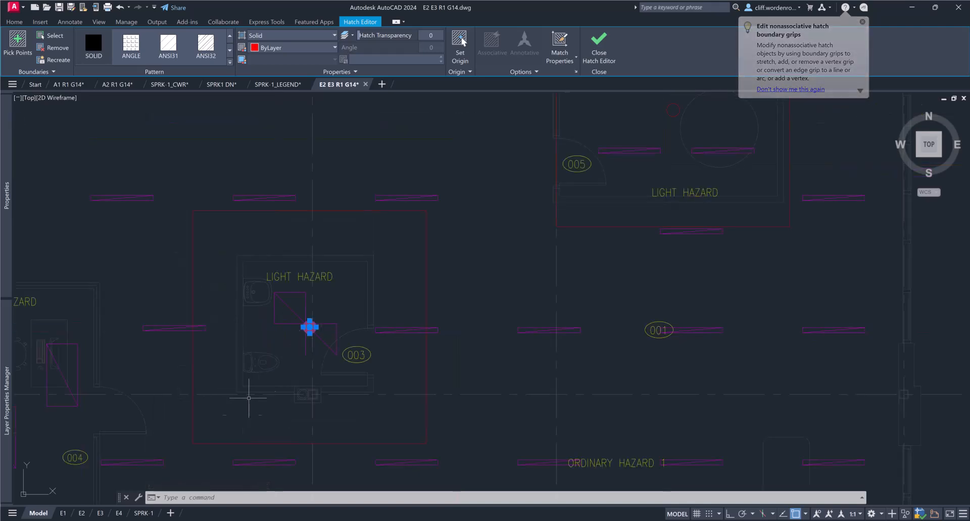
click(270, 444)
click(193, 383)
click(266, 210)
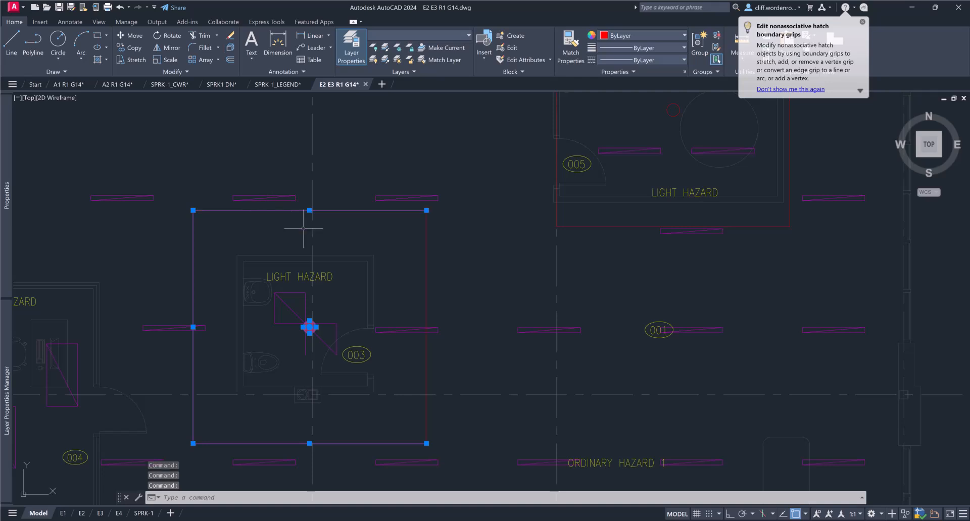
click(426, 309)
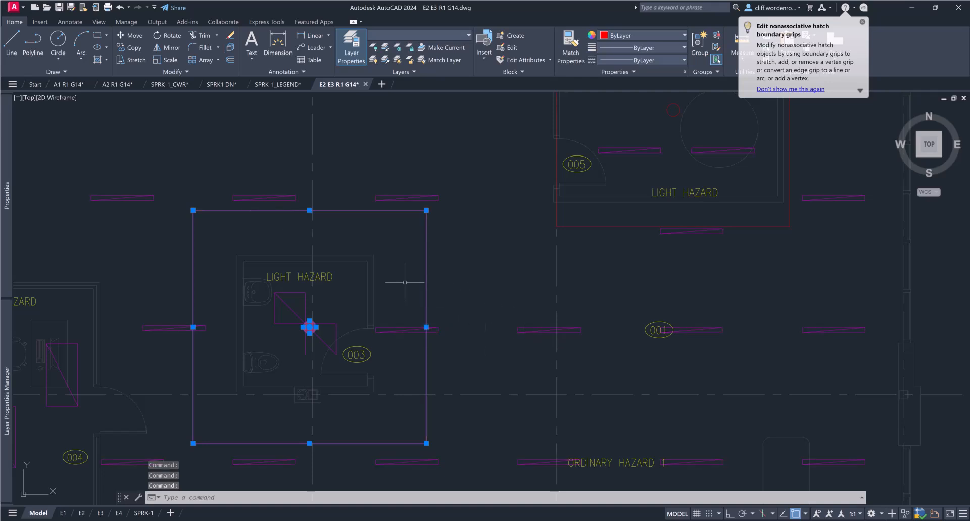
right_click(386, 312)
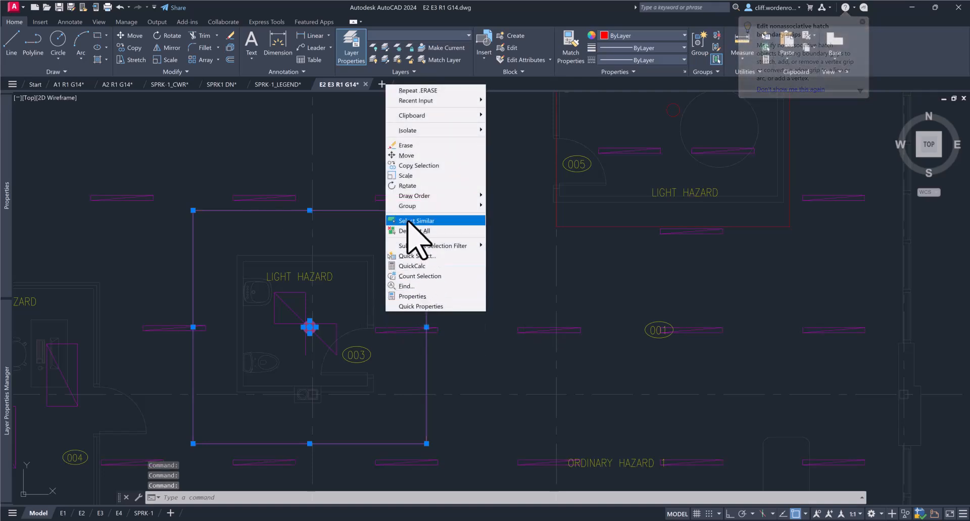
mouse_move(454, 206)
click(516, 205)
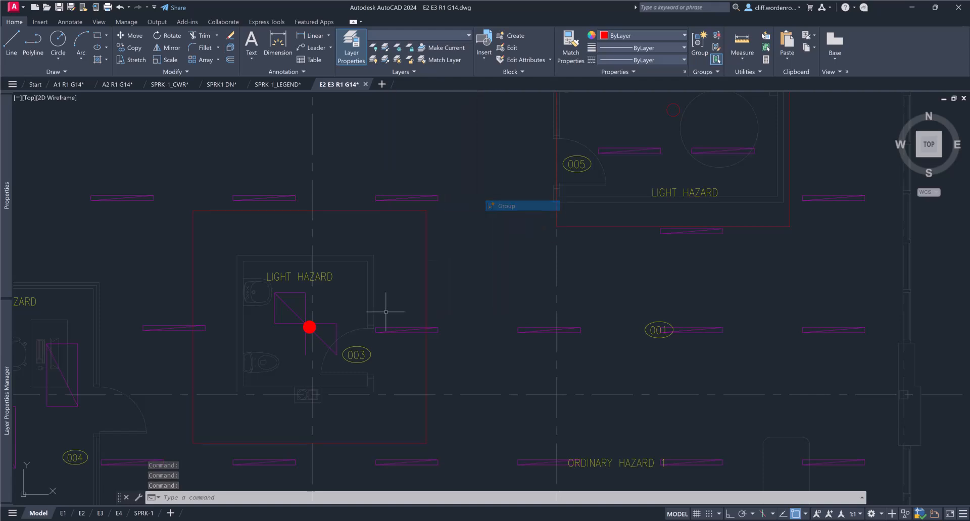
Move the grouped sprinkler and coverage box in room 003 up and to the right, clear of the light fixture
click(309, 327)
click(309, 327)
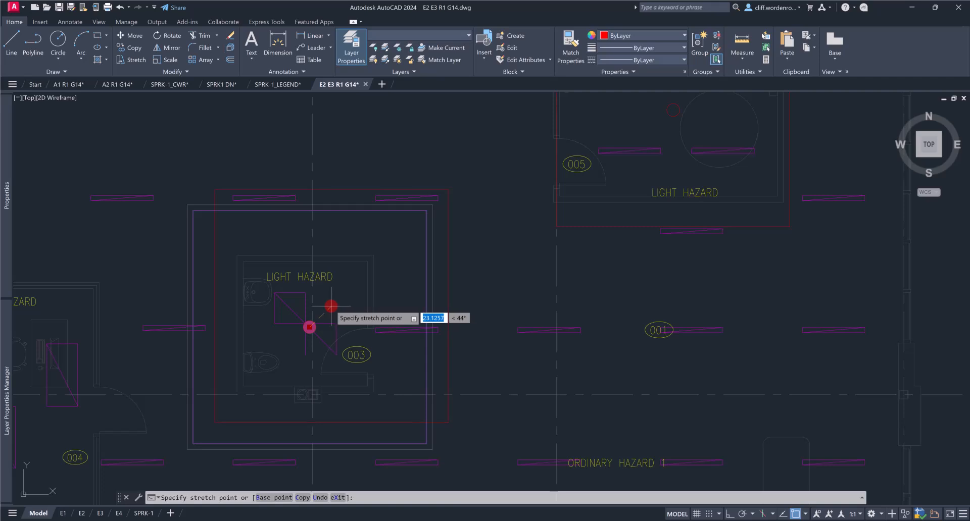
click(332, 306)
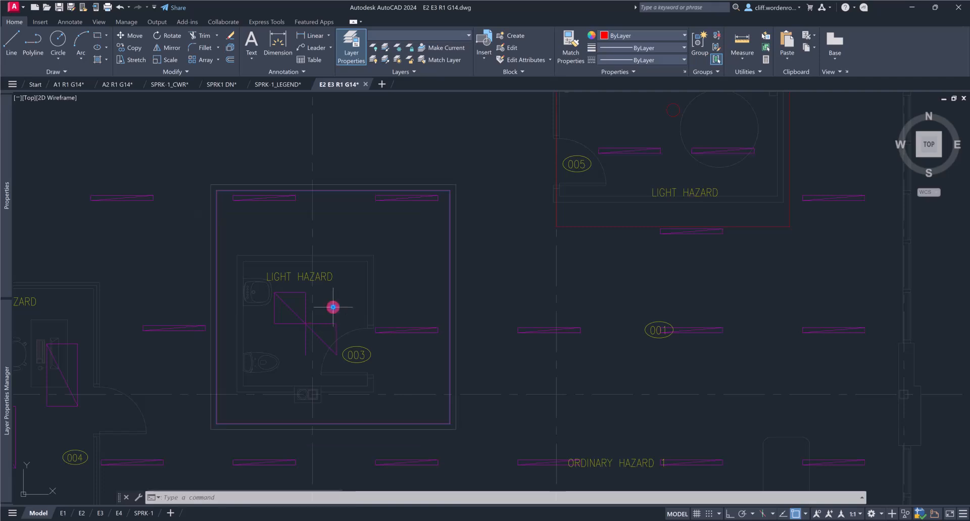
Turn on the NON-PRINT layer to show the ceiling grid
click(412, 36)
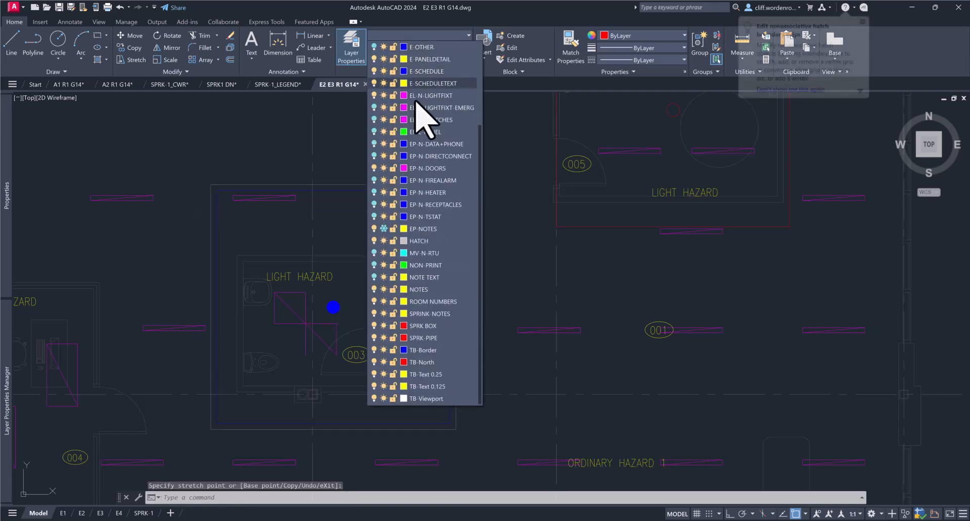
click(374, 264)
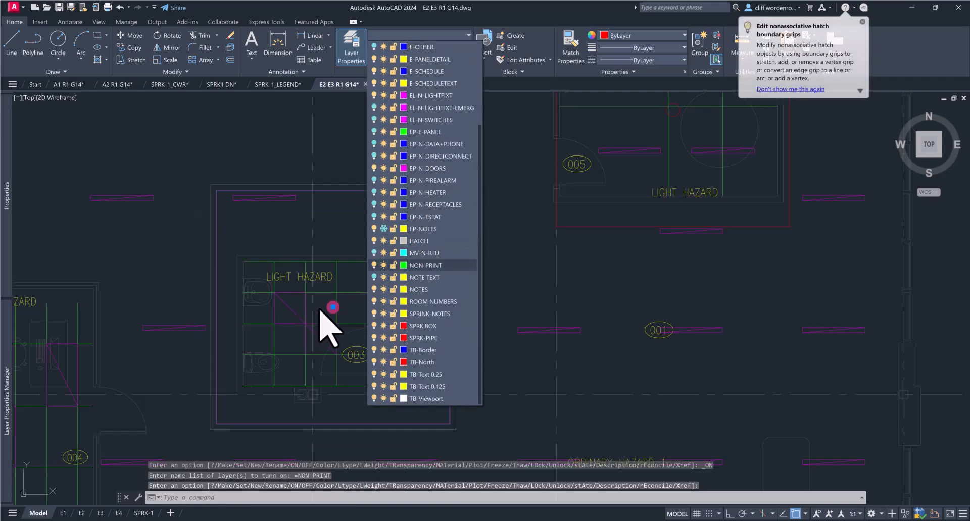
scroll(320, 309, up, 2)
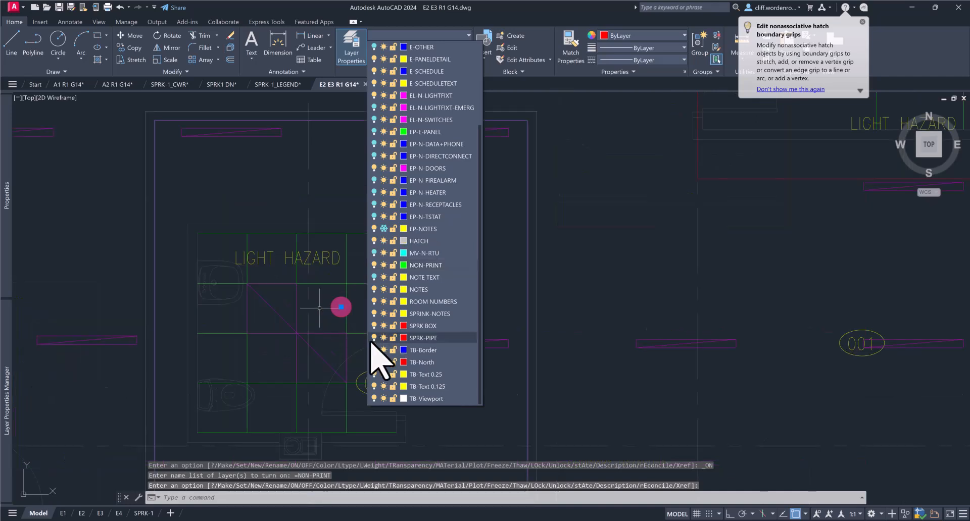
click(341, 307)
Move the grouped sprinkler and coverage box in room 003 left to the centre of the ceiling tile beside the light fixture
click(341, 306)
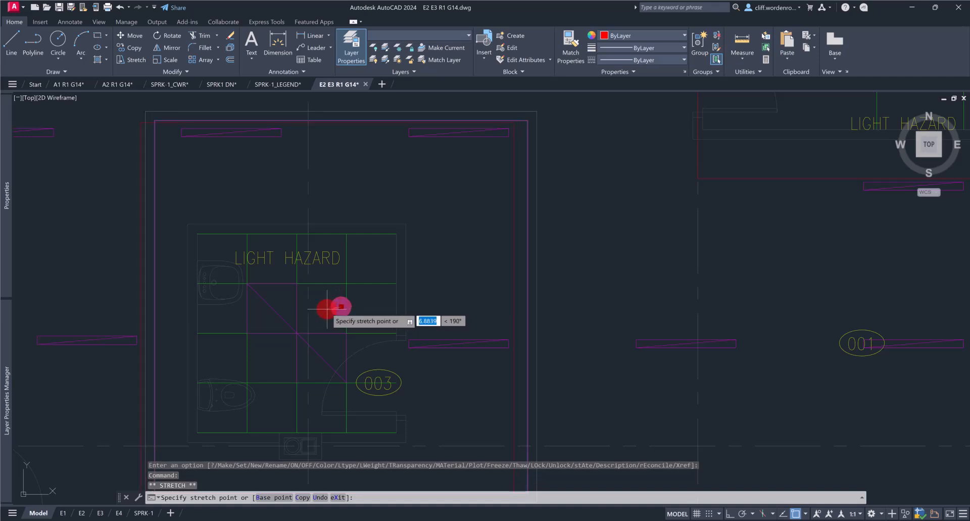
key(Escape)
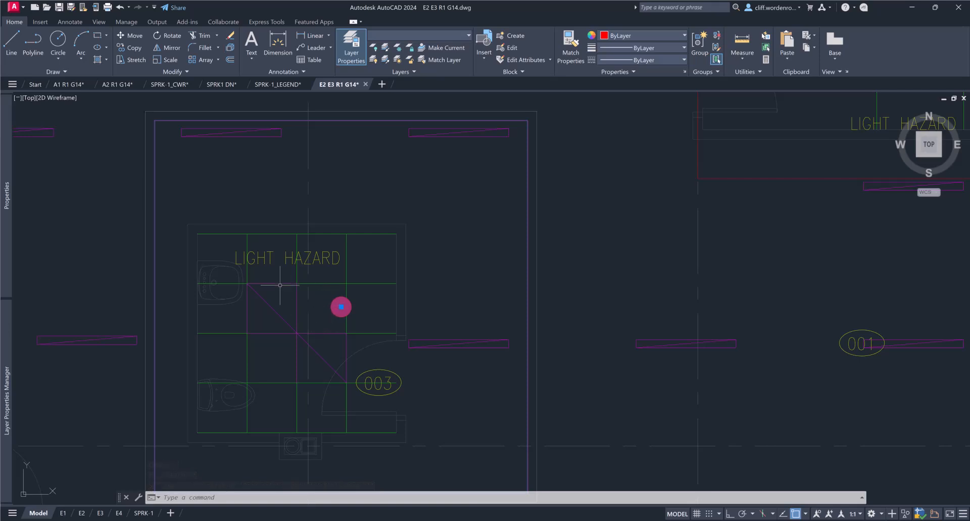
scroll(280, 285, down, 2)
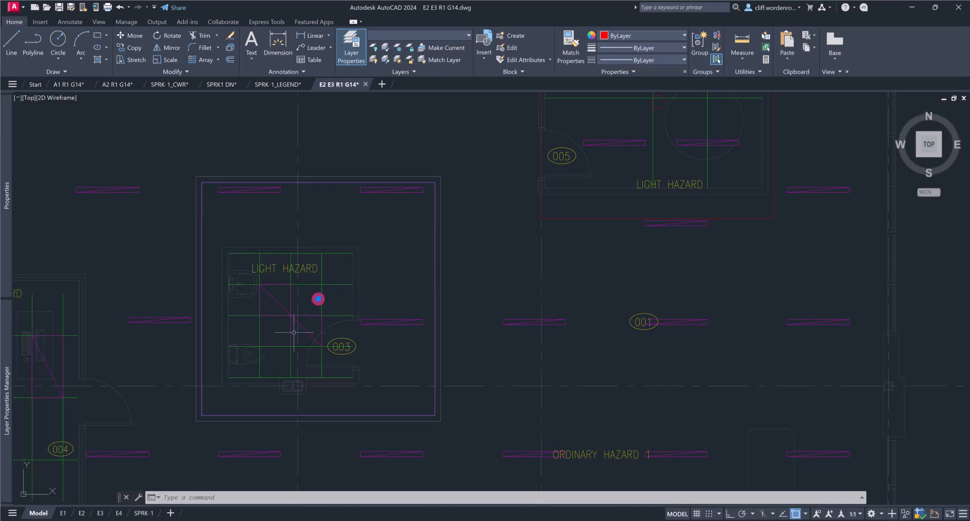
click(353, 183)
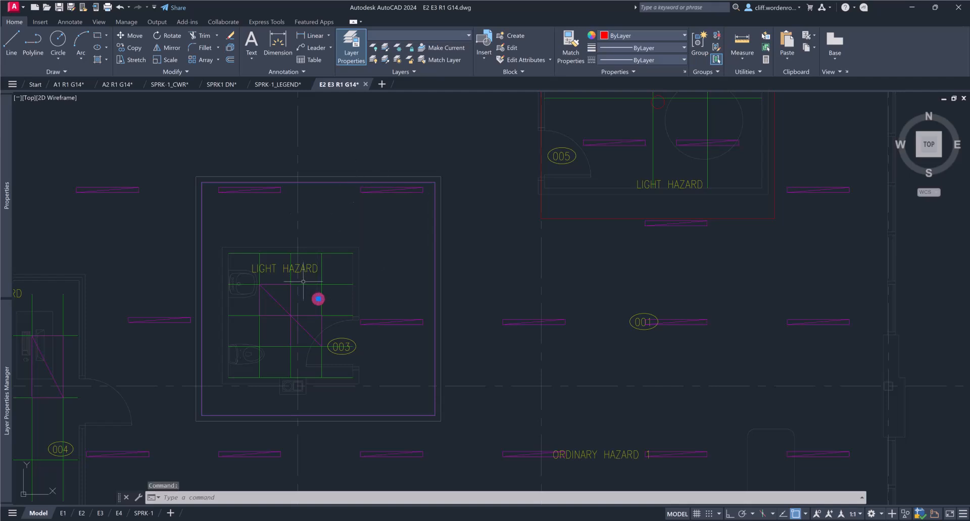
click(319, 299)
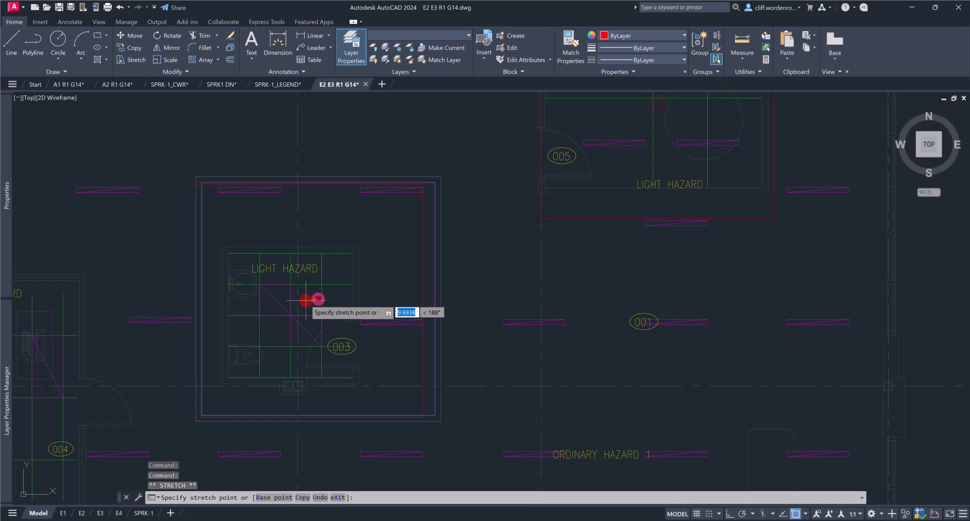
click(305, 300)
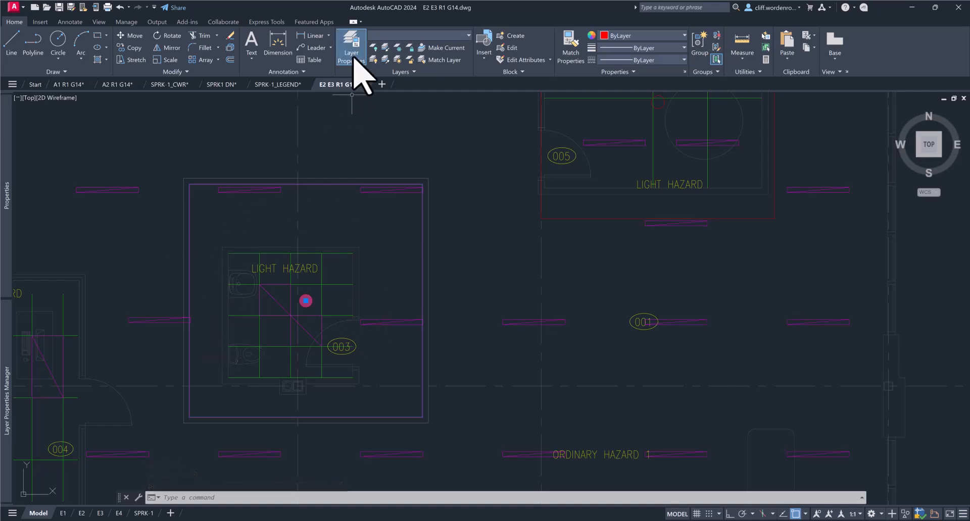
click(387, 35)
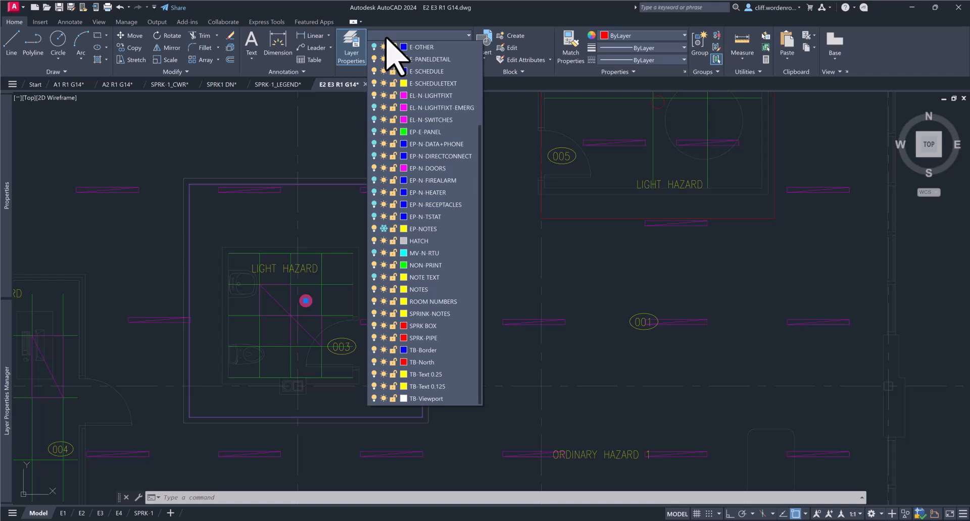
click(197, 278)
scroll(164, 324, down, 4)
middle_drag(130, 364, 404, 349)
scroll(260, 317, up, 4)
scroll(412, 336, up, 2)
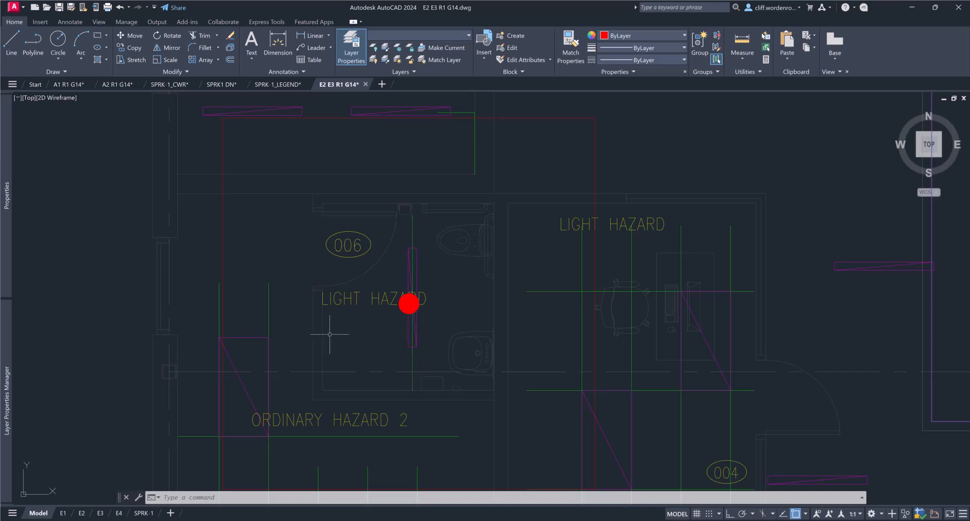
click(408, 306)
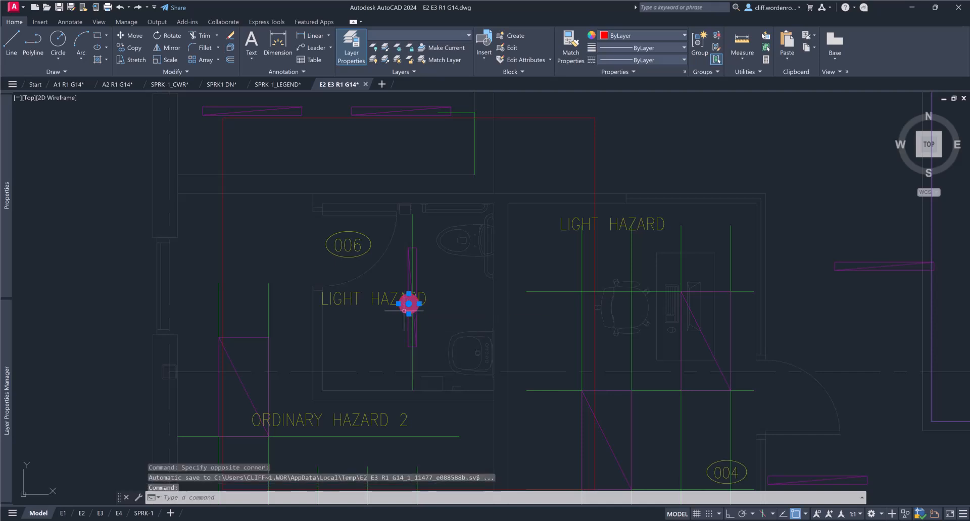
click(224, 265)
scroll(296, 202, down, 2)
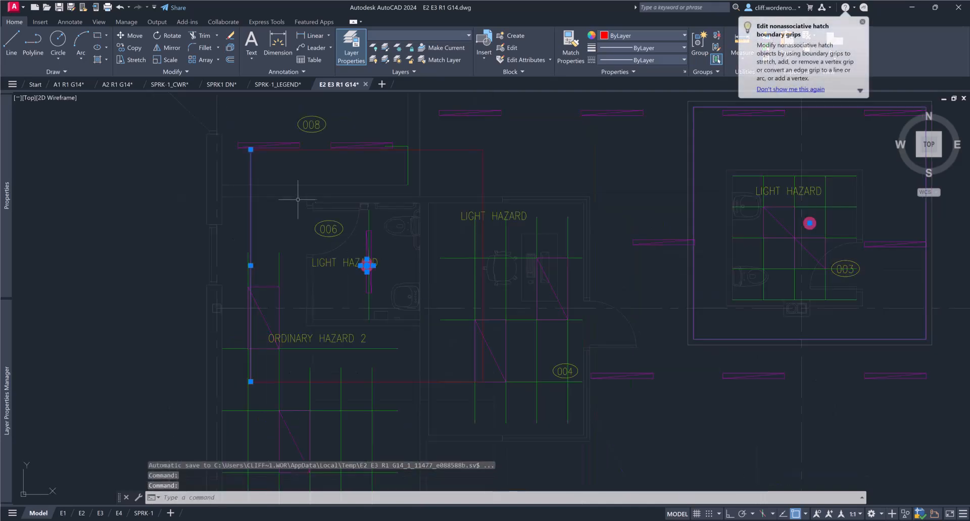
click(317, 150)
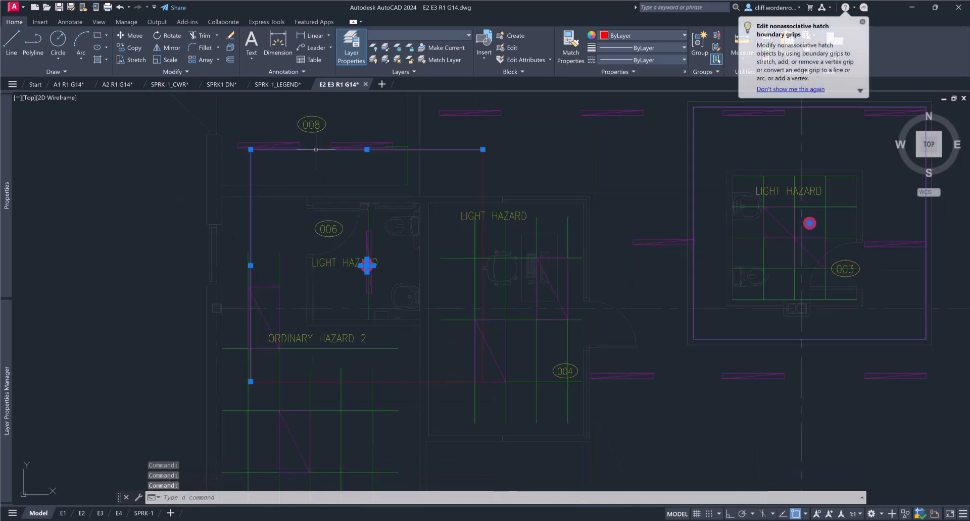
click(483, 198)
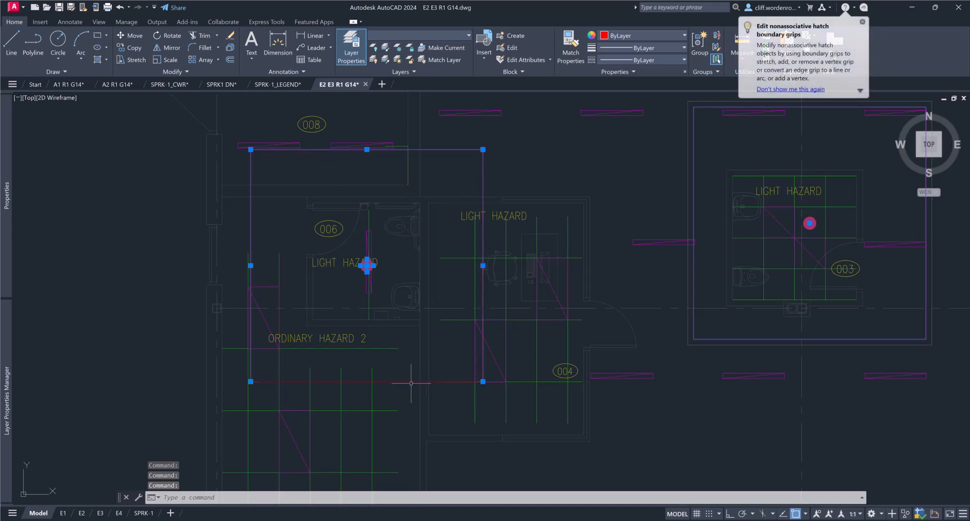
key(Escape)
key(Escape)
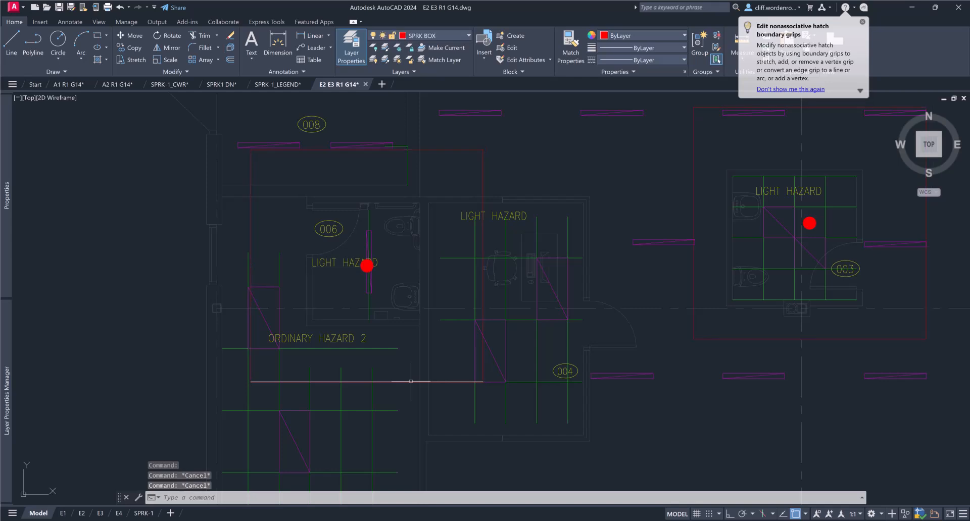
Group the solid sprinkler symbol in room 006 with the four edges of its light hazard coverage box
click(367, 265)
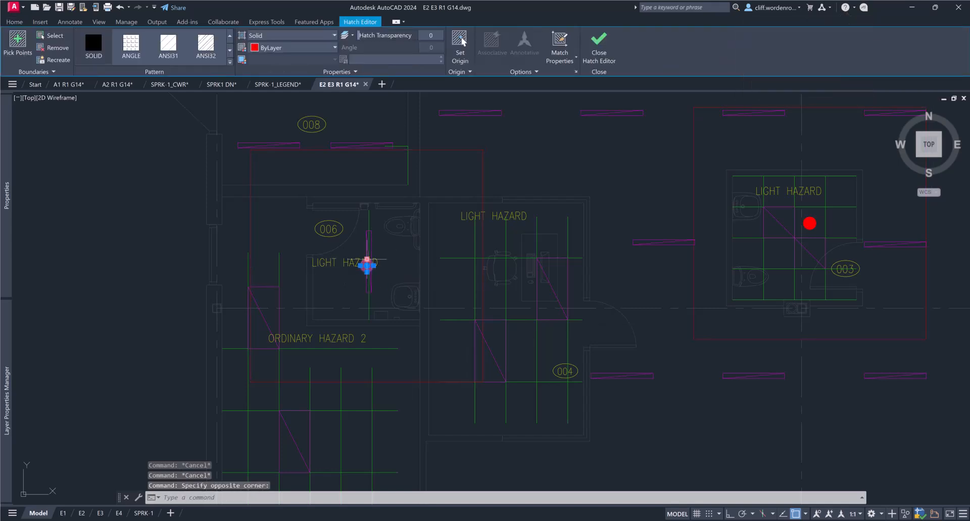
click(251, 233)
click(325, 150)
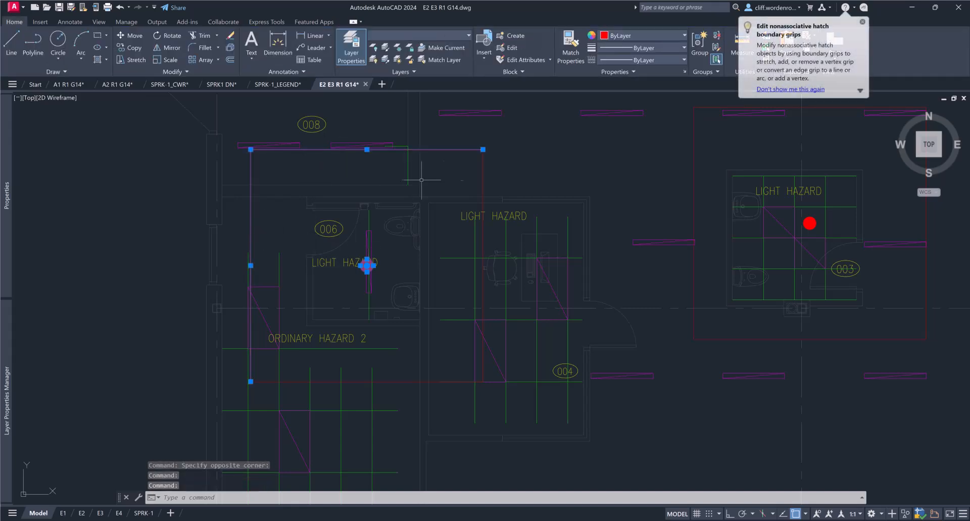
click(483, 175)
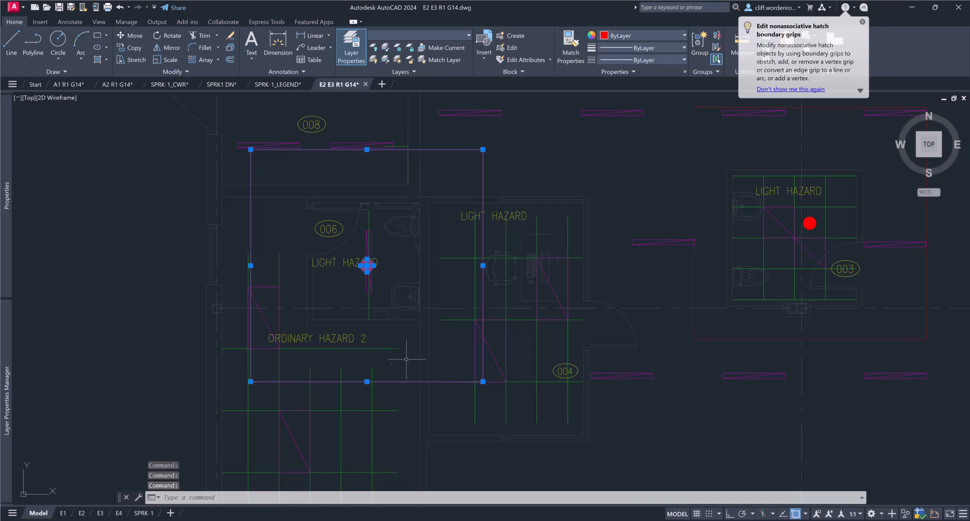
right_click(389, 345)
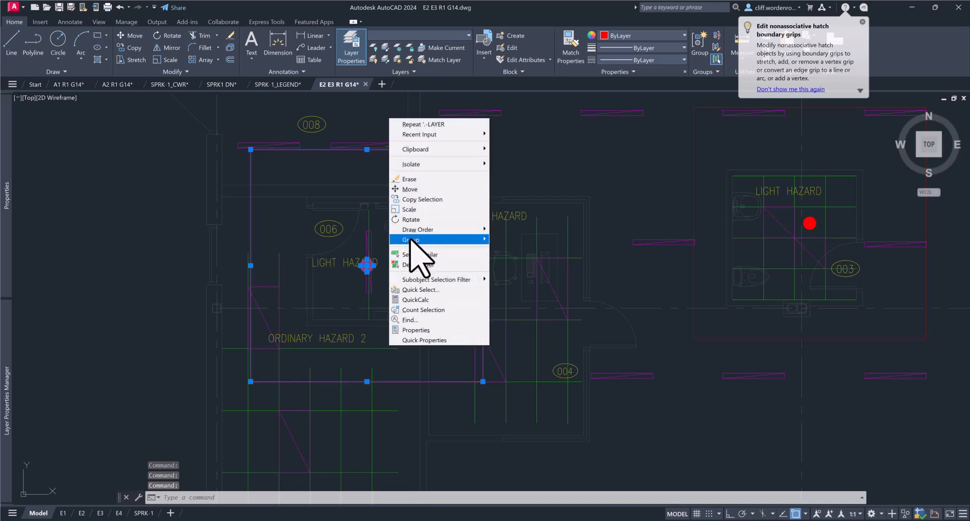
mouse_move(410, 241)
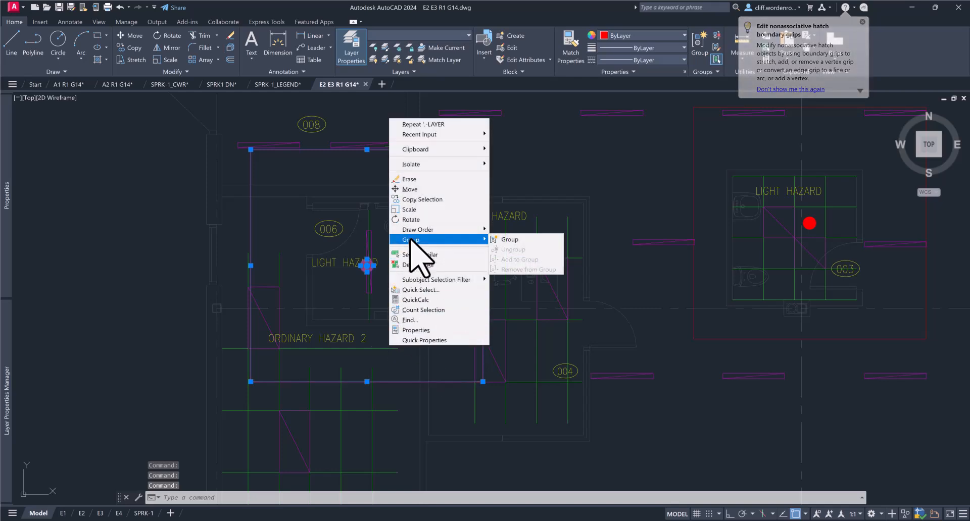
click(507, 241)
Move the grouped sprinkler and coverage box from room 006 out of the floor plan, to the left of the reference coverage boxes above it
click(366, 264)
click(368, 265)
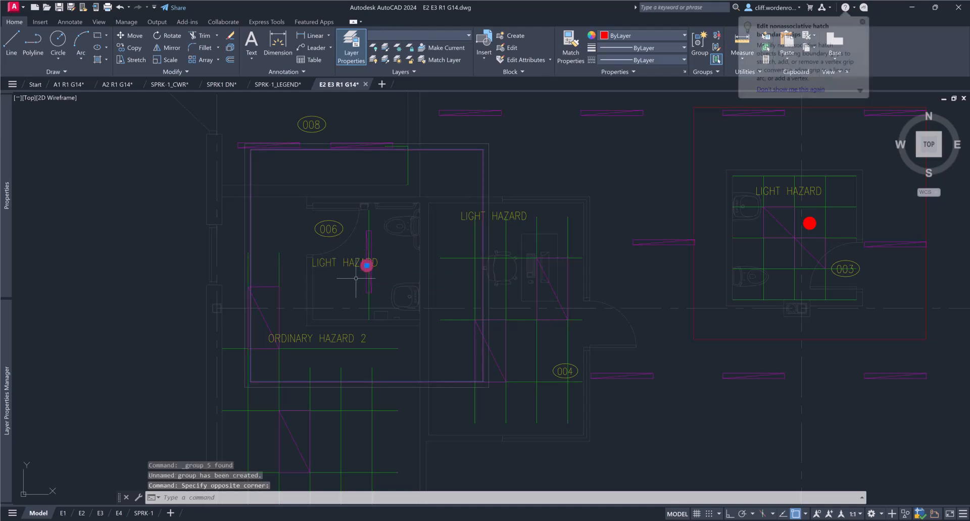
click(367, 265)
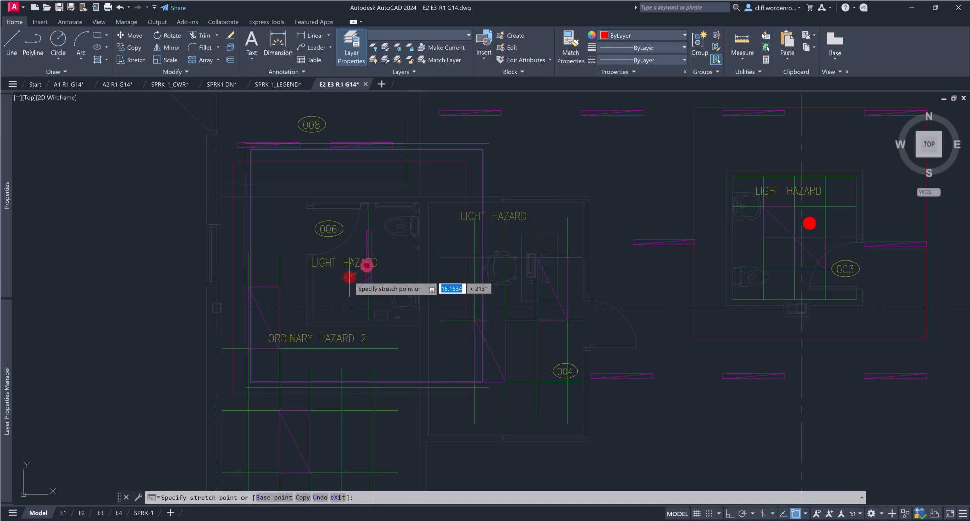
scroll(349, 277, down, 8)
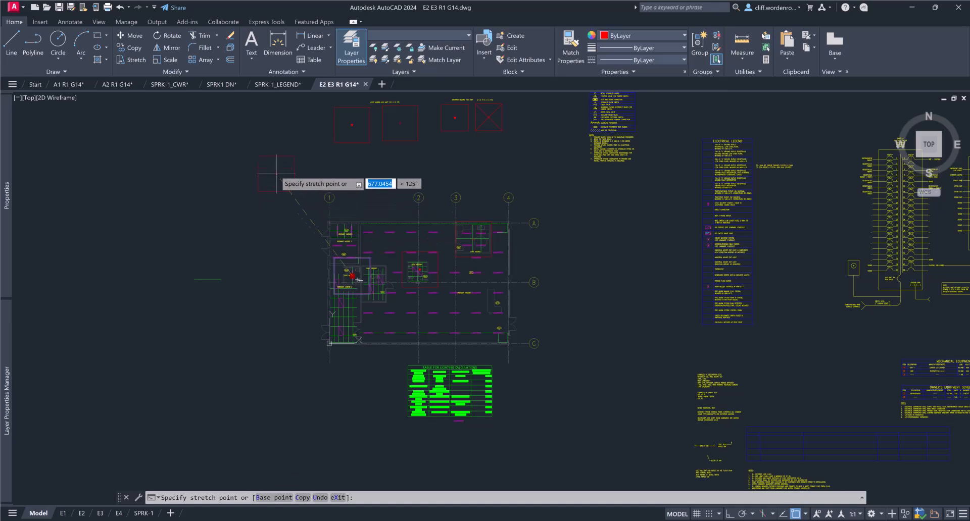
click(292, 122)
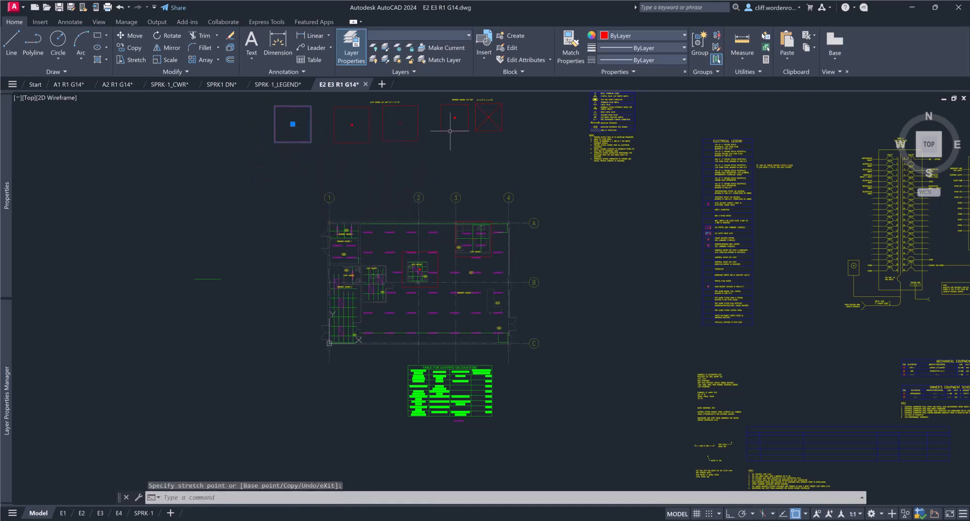
Copy the grouped solid sprinkler box and the open sprinkler with its light hazard box, and paste both below the reference boxes
scroll(416, 118, up, 4)
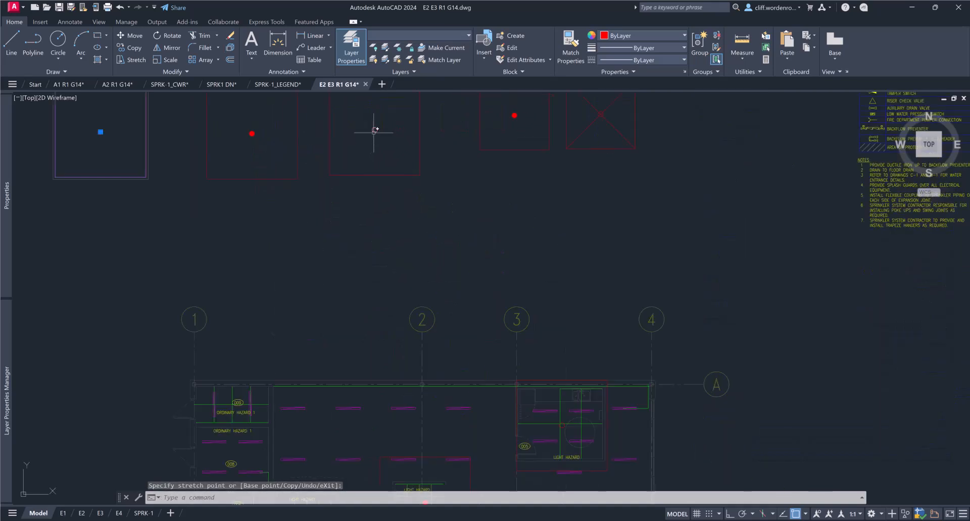
click(374, 131)
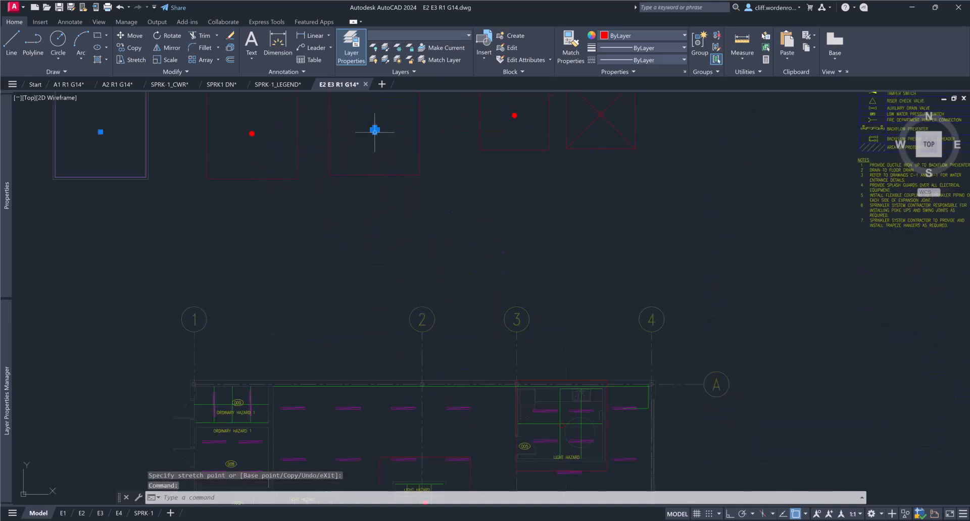
click(377, 174)
middle_drag(328, 140, 339, 253)
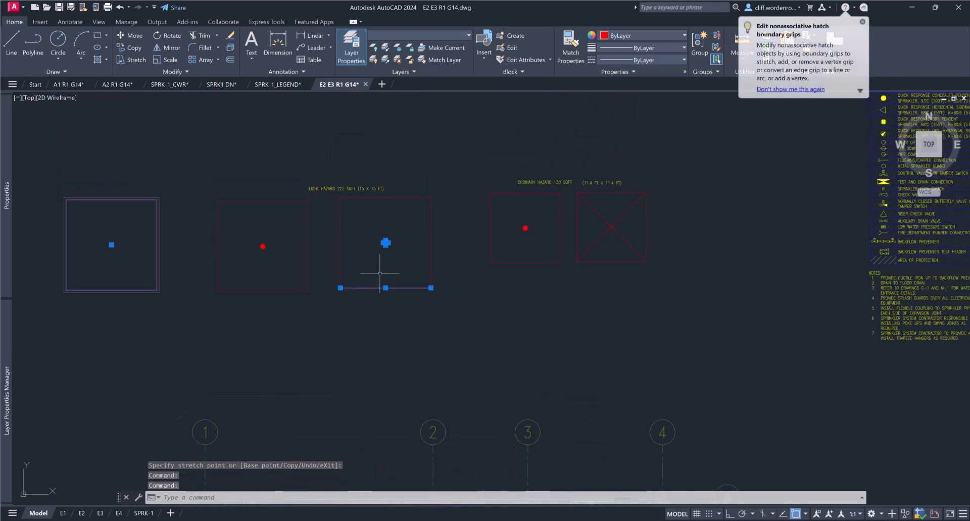
click(343, 253)
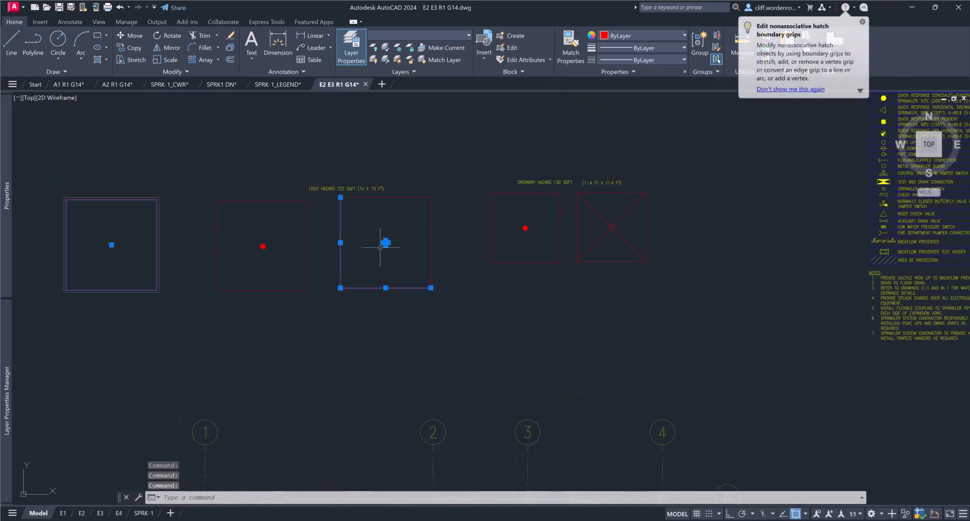
click(409, 198)
key(ctrl+c)
key(ctrl+v)
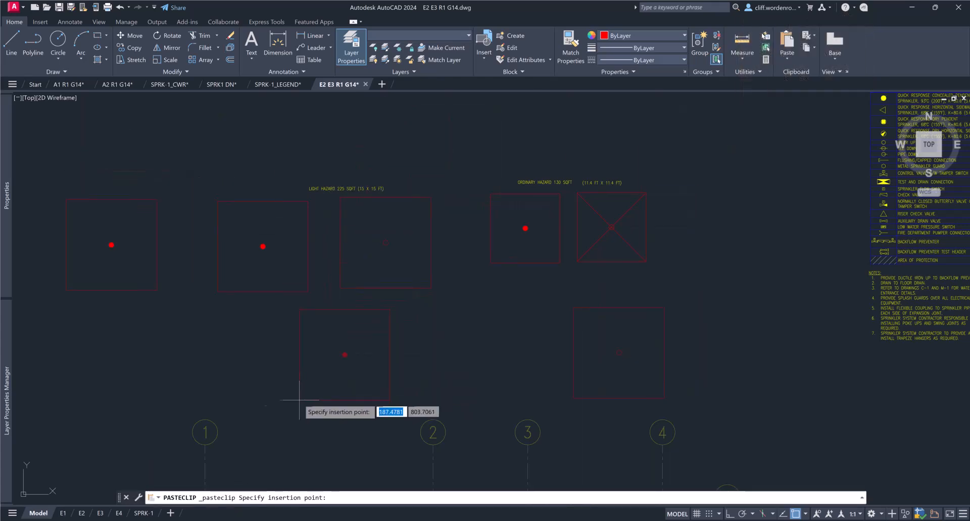
click(185, 397)
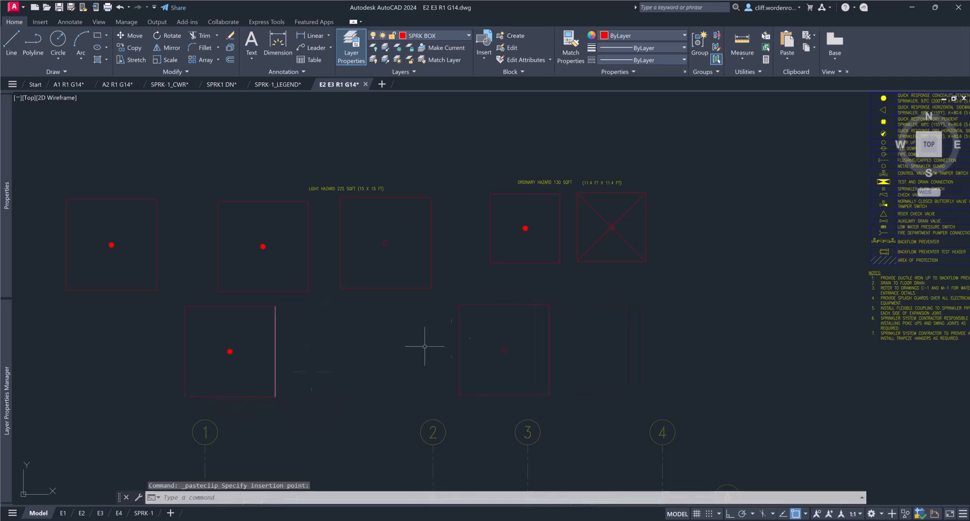
Group the pasted open sprinkler symbol with the four edges of its light hazard coverage box
mouse_move(465, 290)
mouse_down()
mouse_move(444, 324)
mouse_move(454, 389)
mouse_move(535, 394)
mouse_move(553, 309)
mouse_move(520, 325)
mouse_up()
right_click(527, 327)
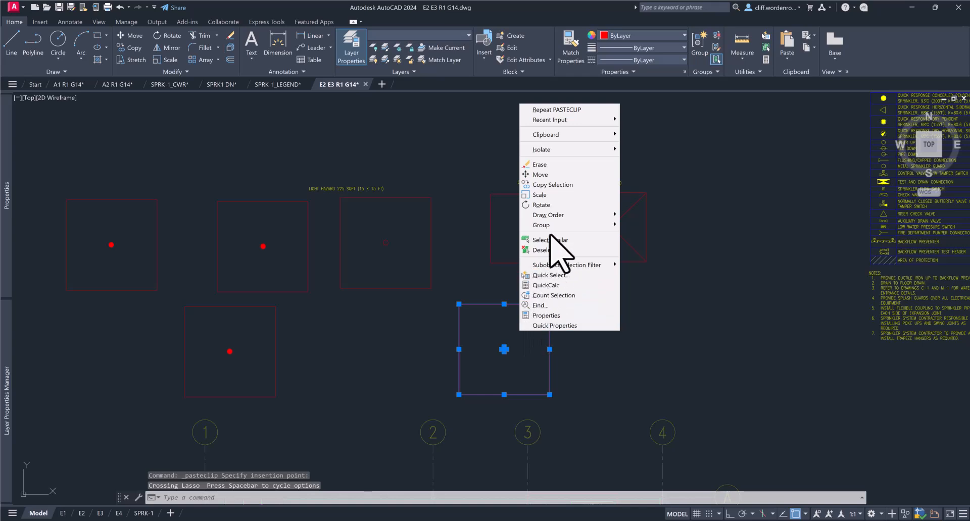
click(631, 225)
click(629, 225)
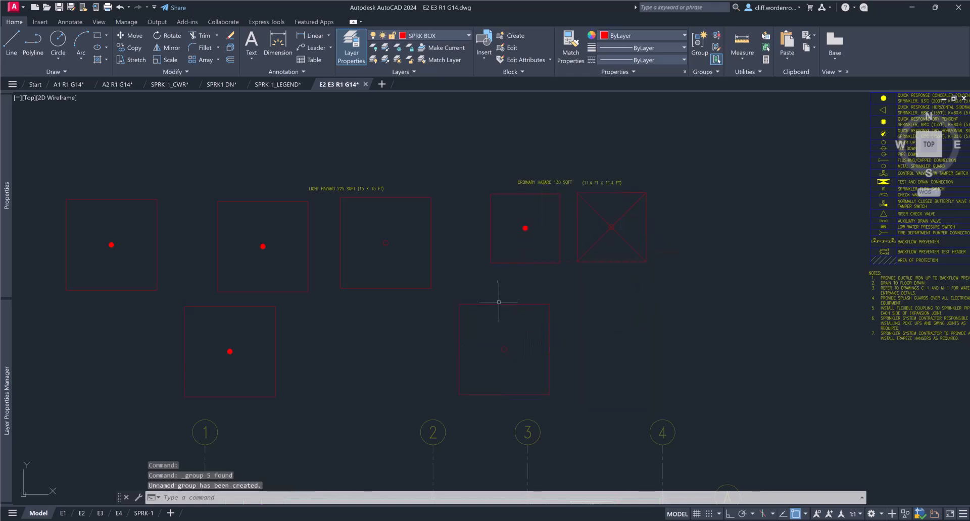
Try to move the grouped open sprinkler and coverage box into room 006 with object snap on, then undo the move
click(504, 350)
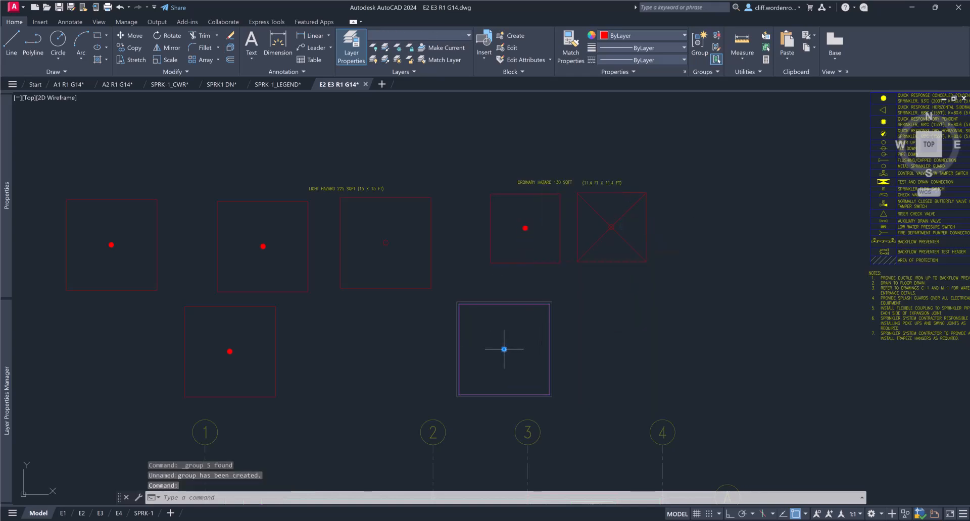
scroll(504, 349, up, 6)
click(503, 346)
scroll(327, 411, down, 6)
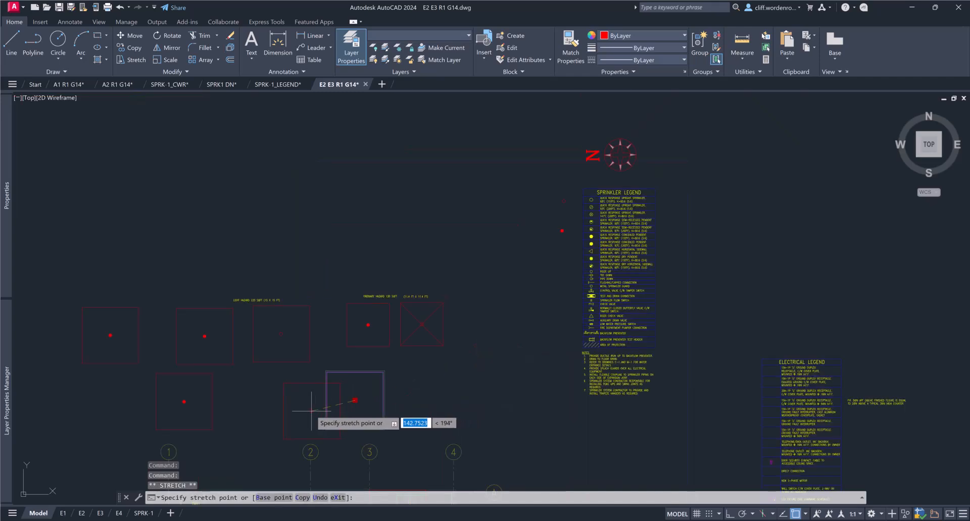
middle_drag(319, 411, 550, 270)
middle_drag(438, 454, 437, 356)
scroll(437, 356, up, 5)
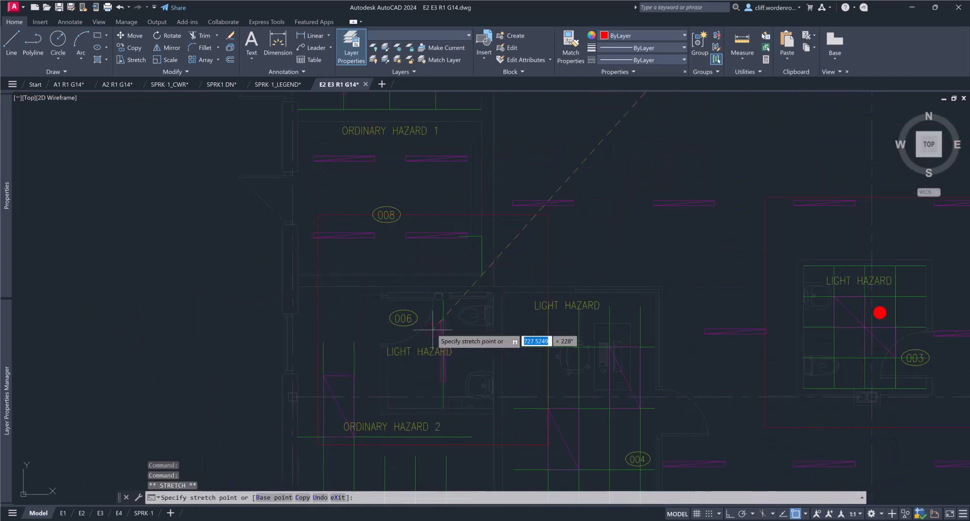
scroll(430, 365, up, 1)
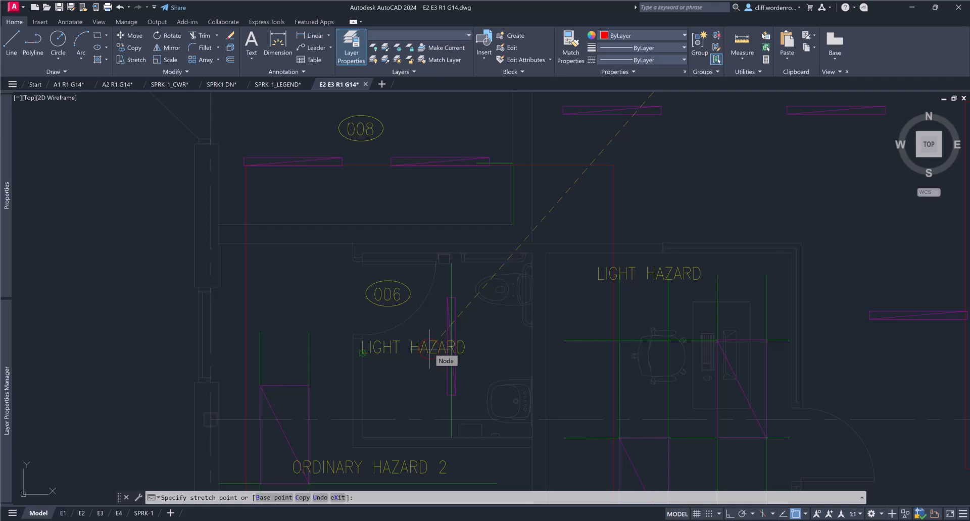
click(430, 349)
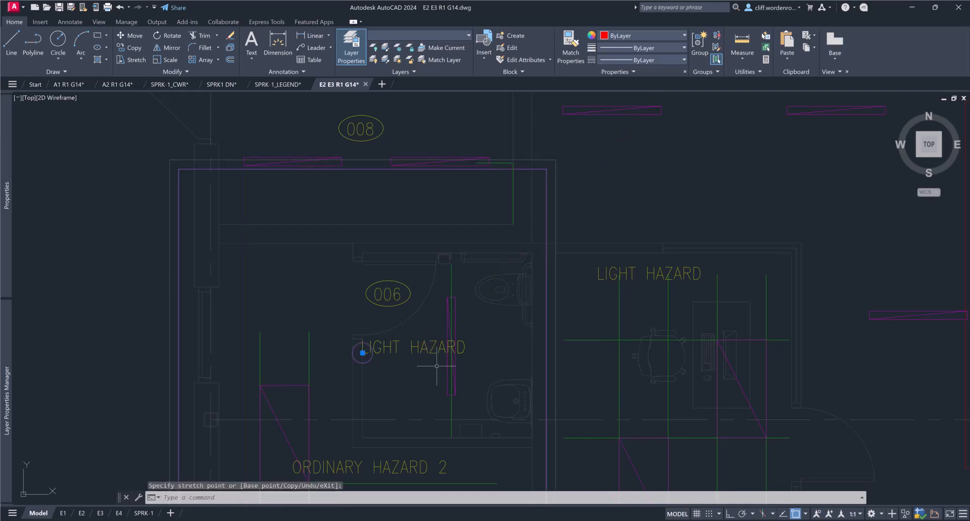
key(ctrl+z)
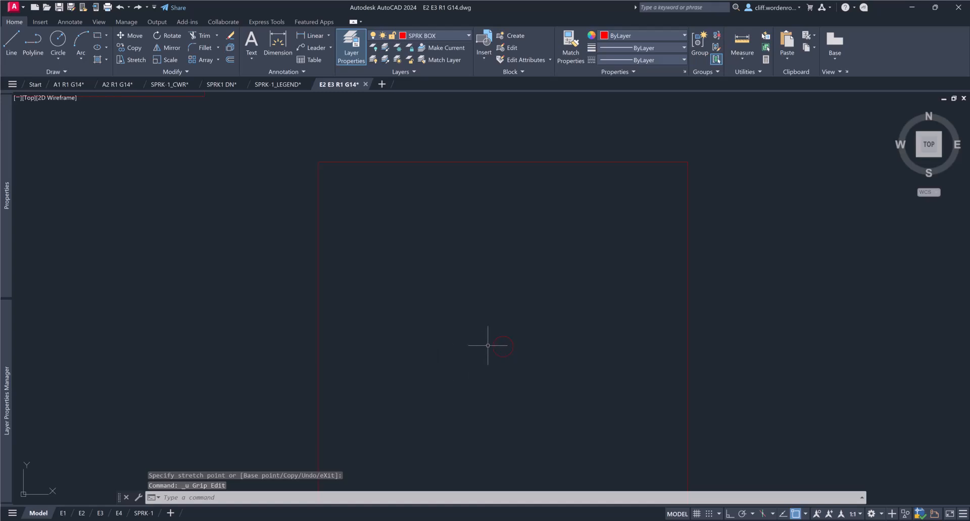
Turn object snap off and move the grouped open sprinkler and coverage box into room 006, just left of the light fixture
click(491, 346)
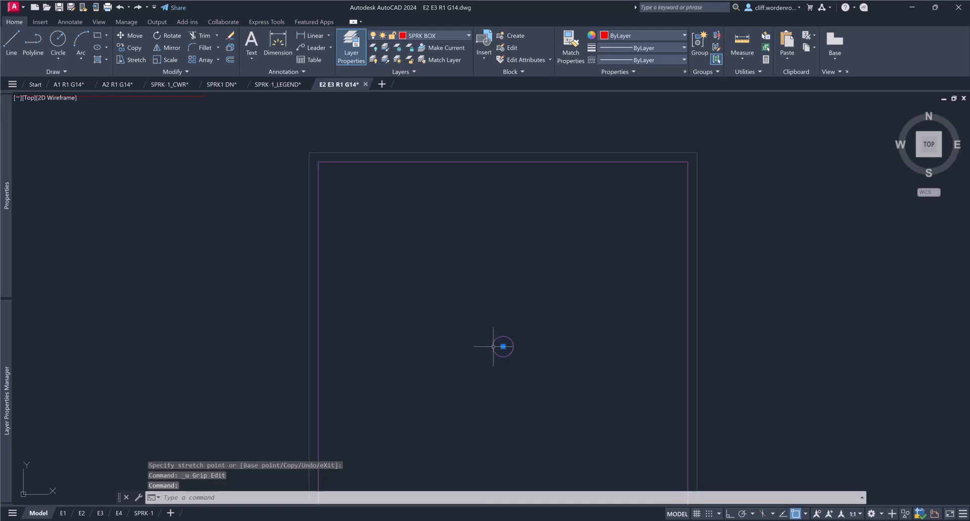
click(795, 514)
click(503, 347)
scroll(216, 407, down, 5)
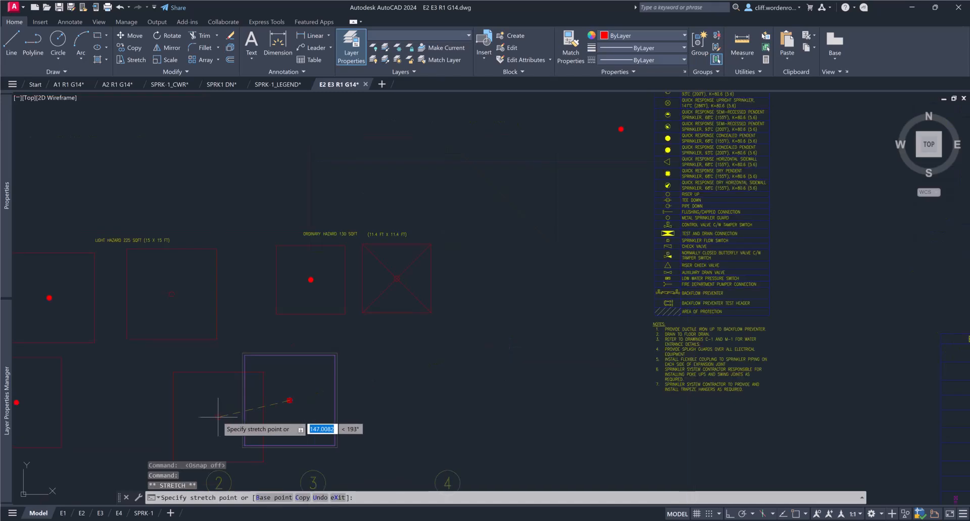
scroll(260, 444, up, 1)
scroll(416, 293, down, 1)
scroll(435, 424, up, 3)
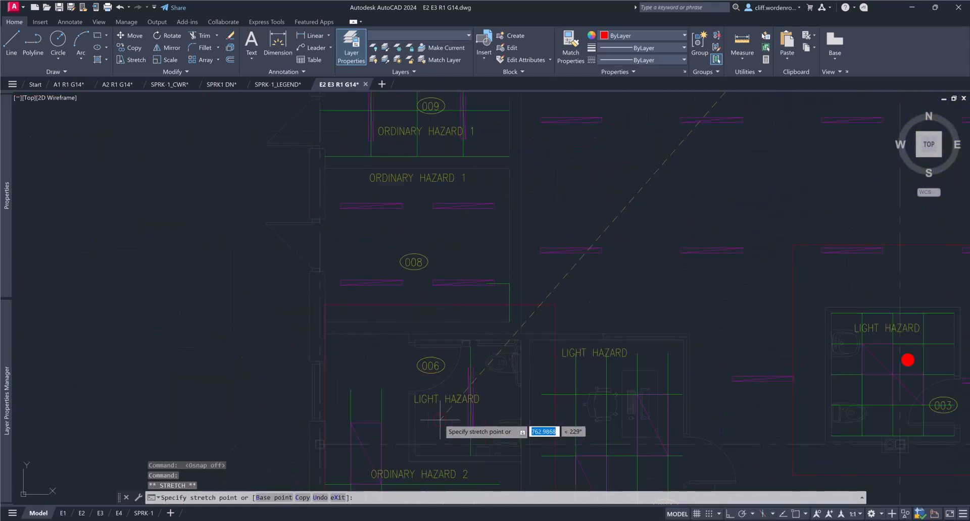
scroll(454, 399, up, 5)
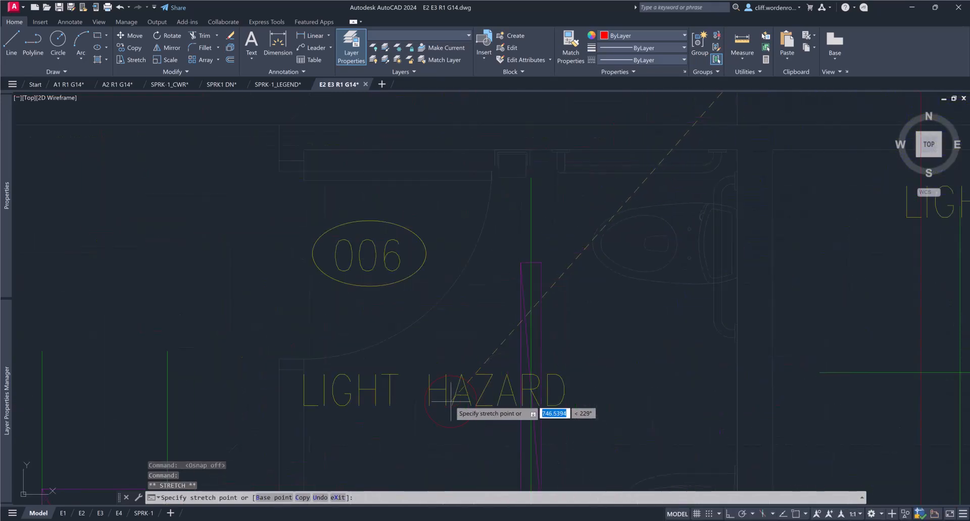
click(478, 397)
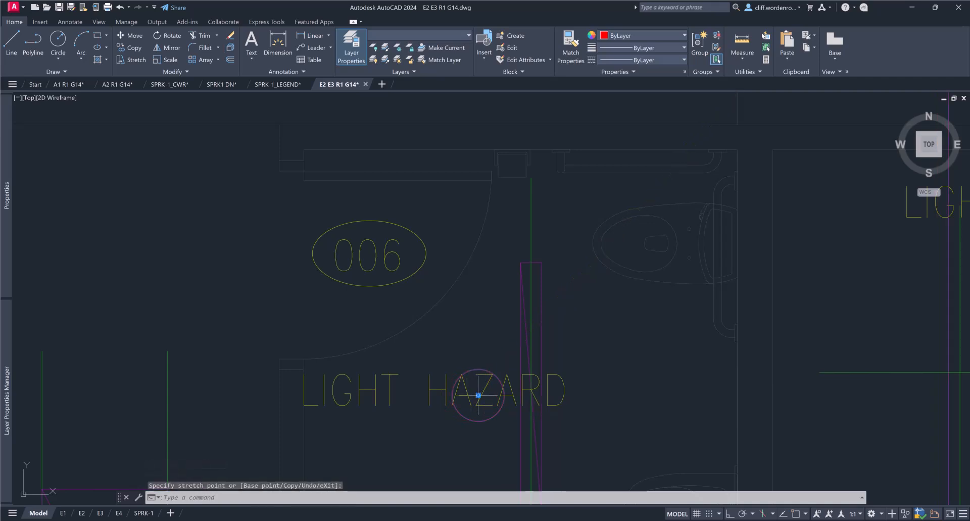
scroll(479, 395, down, 5)
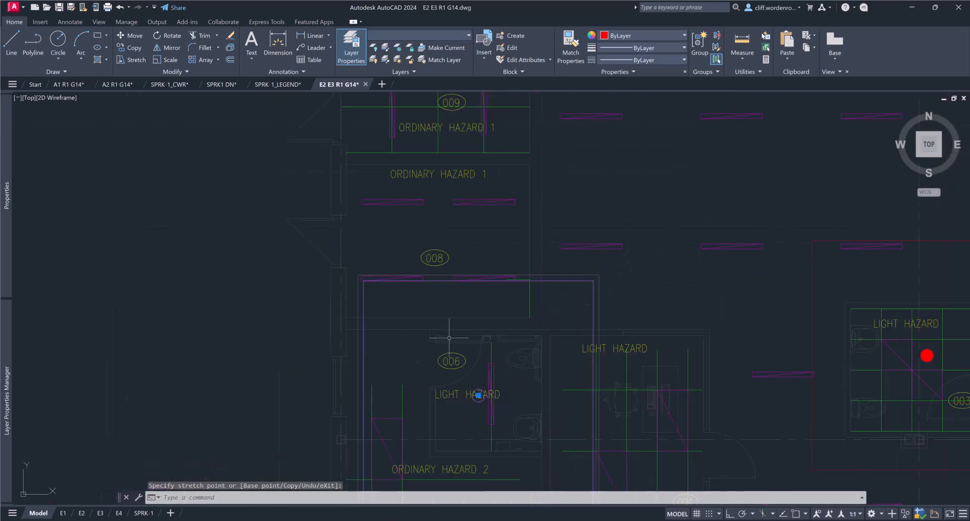
scroll(472, 344, down, 2)
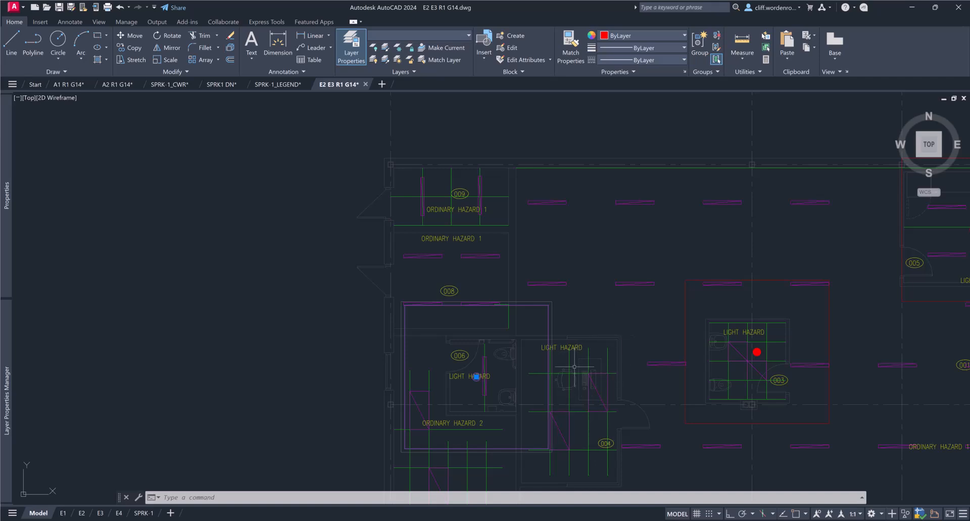
middle_drag(543, 292, 474, 478)
middle_drag(477, 234, 435, 454)
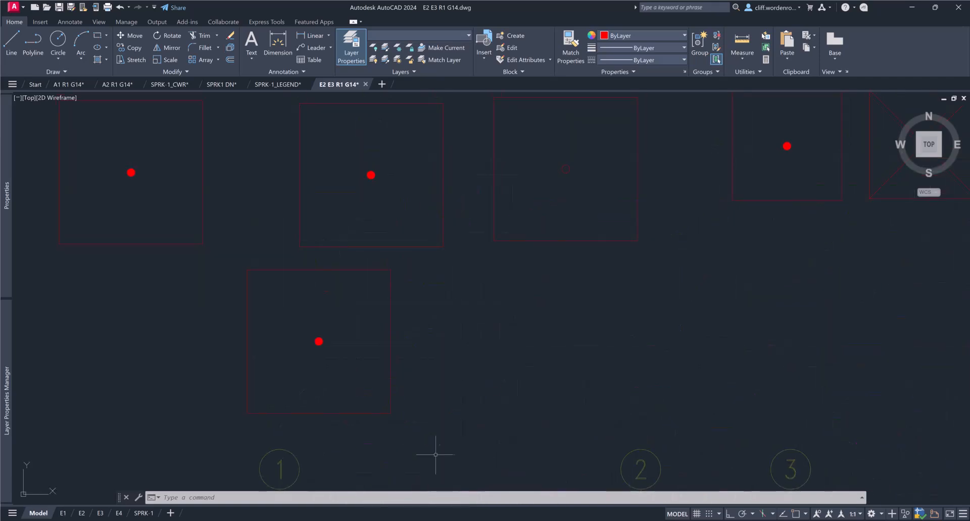
click(318, 341)
click(249, 328)
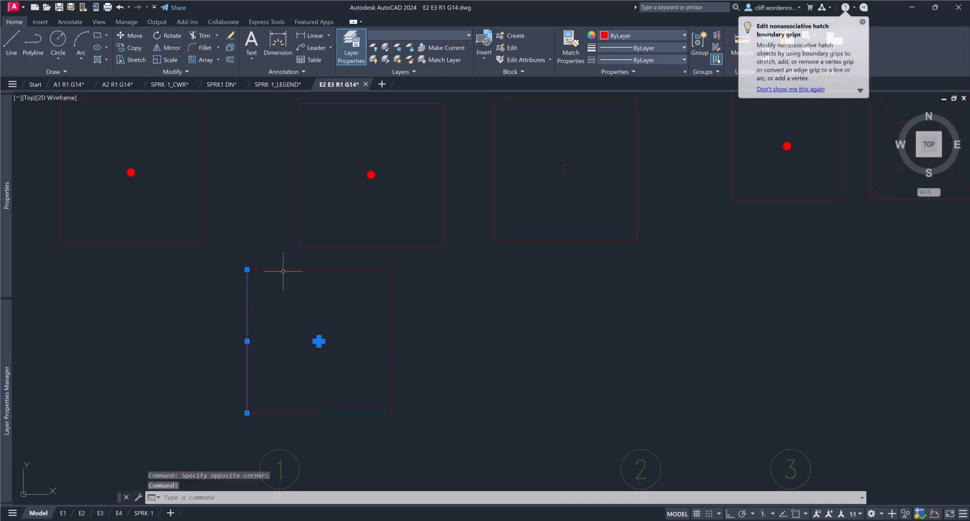
scroll(291, 297, down, 4)
key(Escape)
key(Escape)
Group the pasted solid sprinkler below the reference boxes with its light hazard coverage box
mouse_move(323, 238)
mouse_down()
mouse_move(237, 256)
mouse_move(276, 331)
mouse_move(298, 333)
mouse_move(336, 313)
mouse_move(322, 305)
mouse_up()
right_click(304, 273)
mouse_move(348, 394)
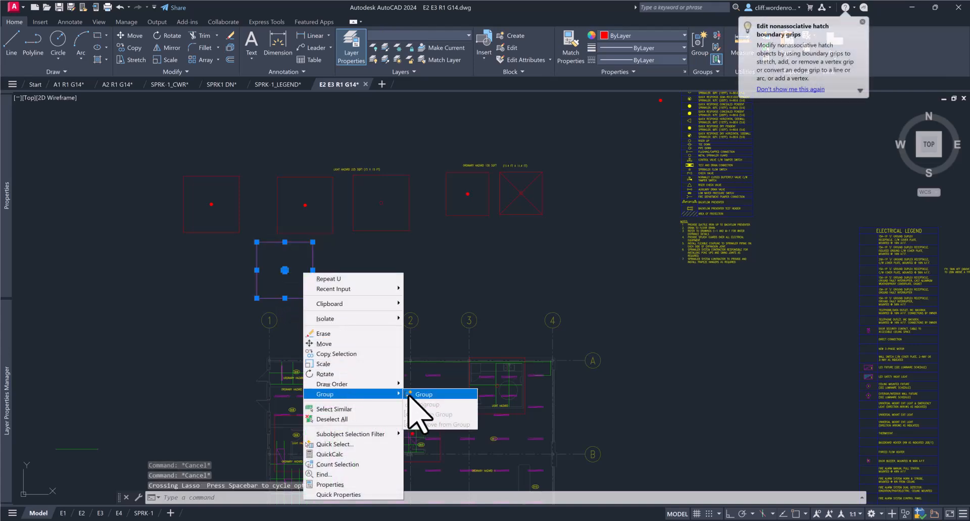
click(424, 395)
Move the grouped solid sprinkler and coverage box into room 004, centred in the ceiling tile directly above the lower-left light fixture
click(286, 271)
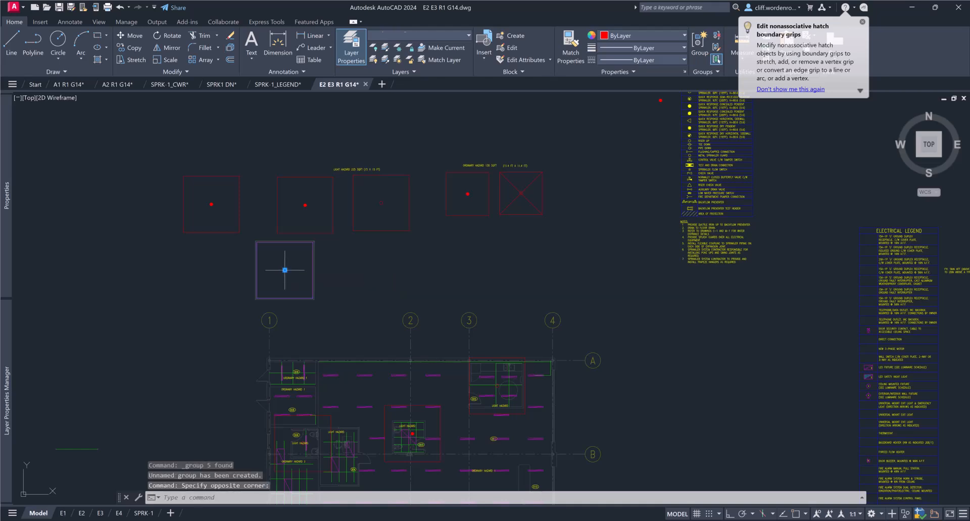
click(285, 271)
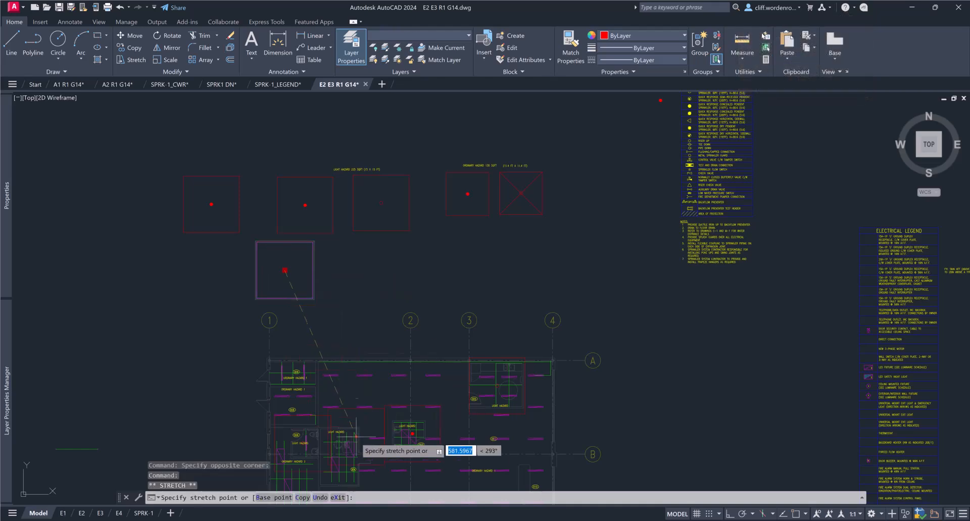
middle_drag(357, 452, 370, 355)
scroll(370, 355, up, 5)
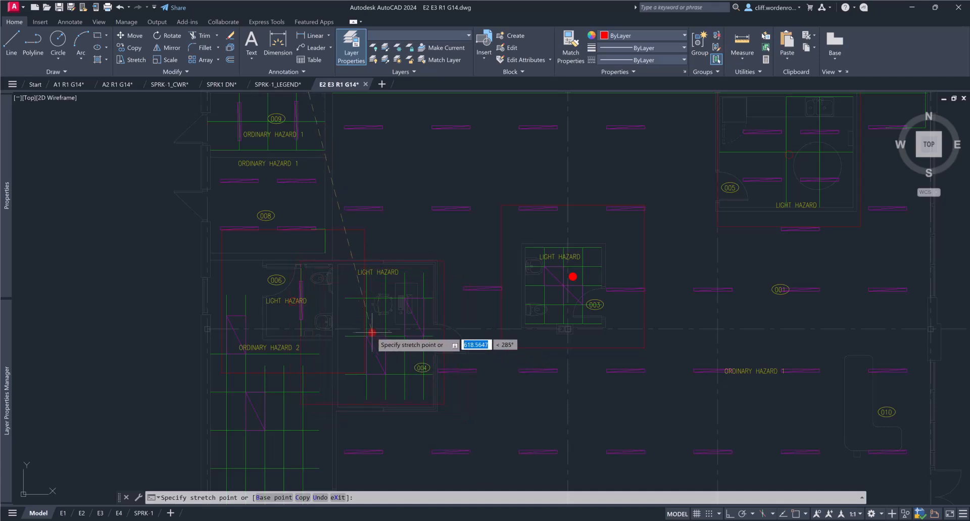
scroll(375, 337, up, 4)
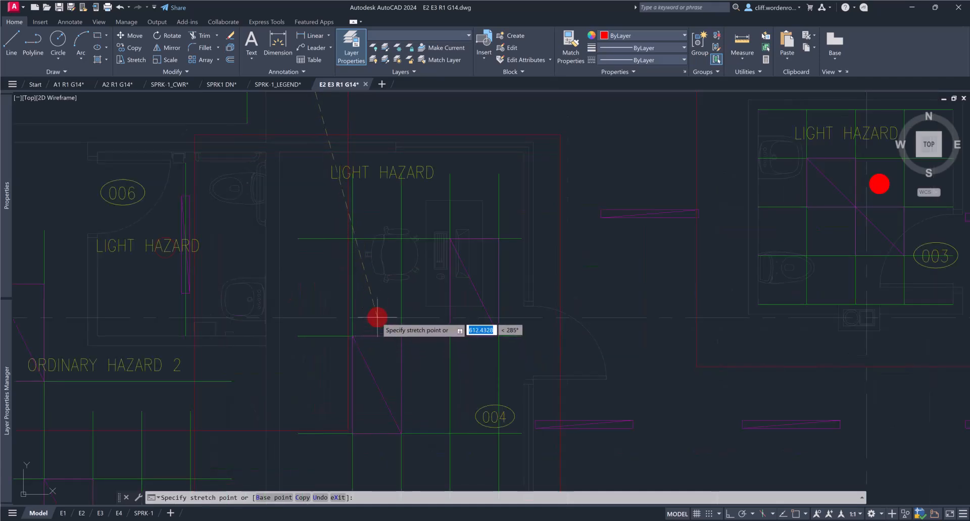
scroll(379, 316, down, 2)
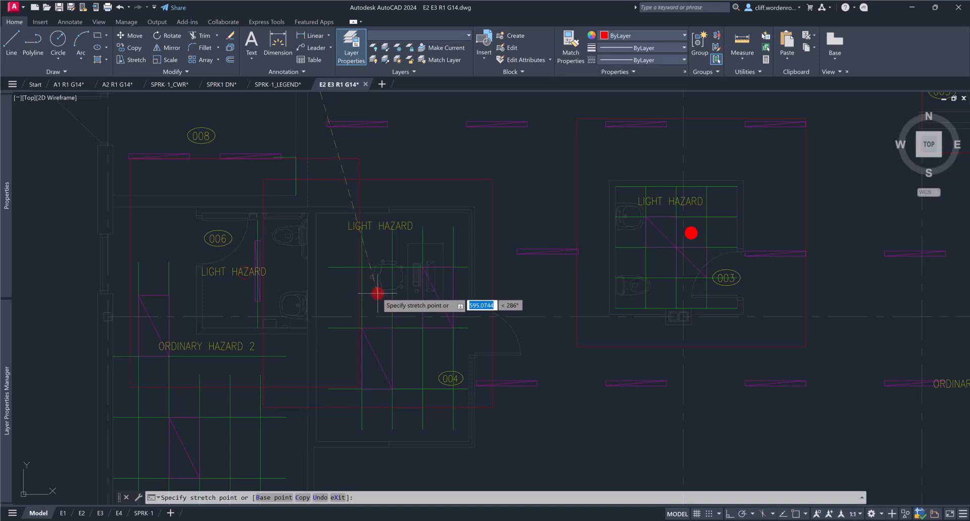
click(378, 293)
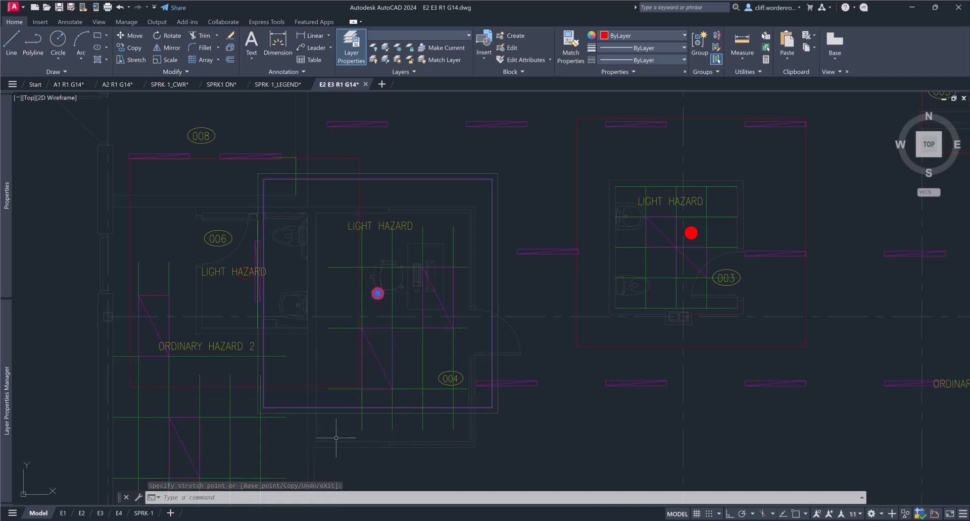
Copy room 004's grouped sprinkler and coverage box and paste it in the lower part of the room, below the light fixtures
key(ctrl+c)
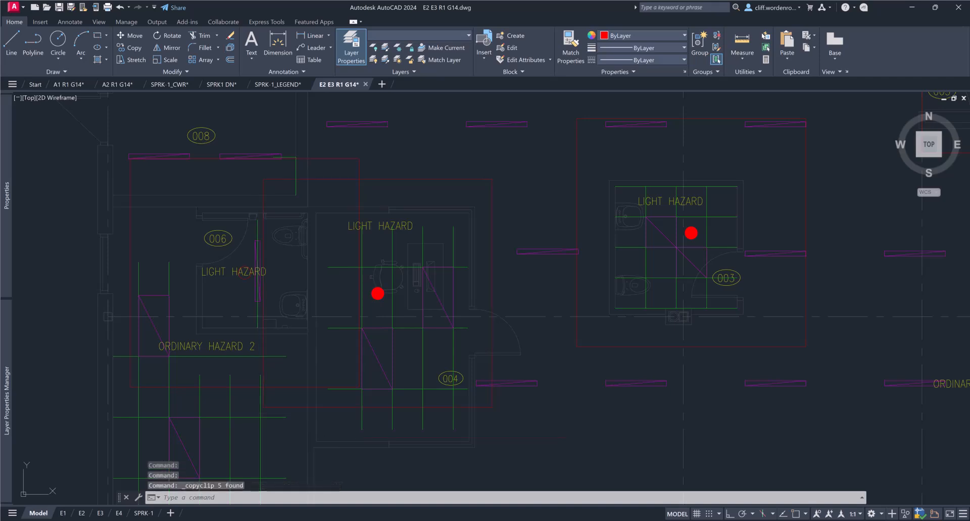
key(ctrl+v)
scroll(480, 465, down, 2)
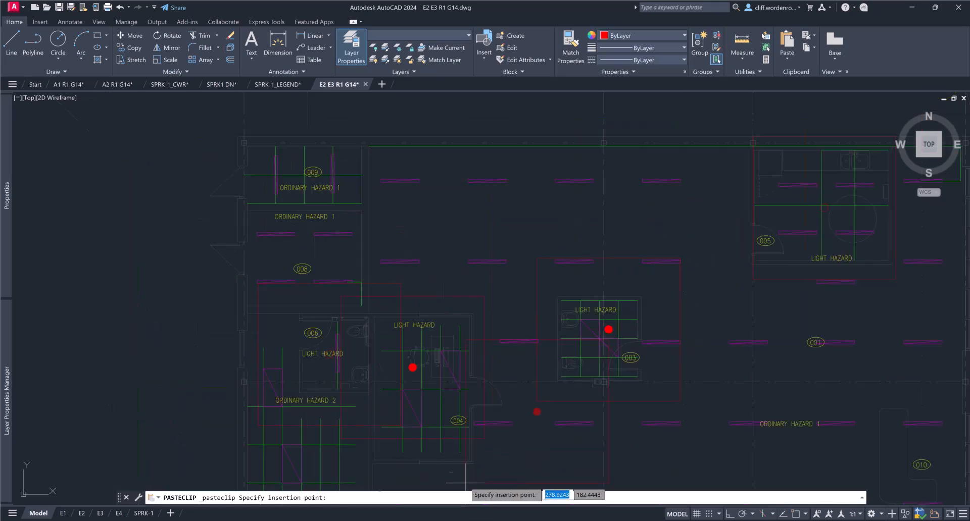
middle_drag(481, 466, 433, 345)
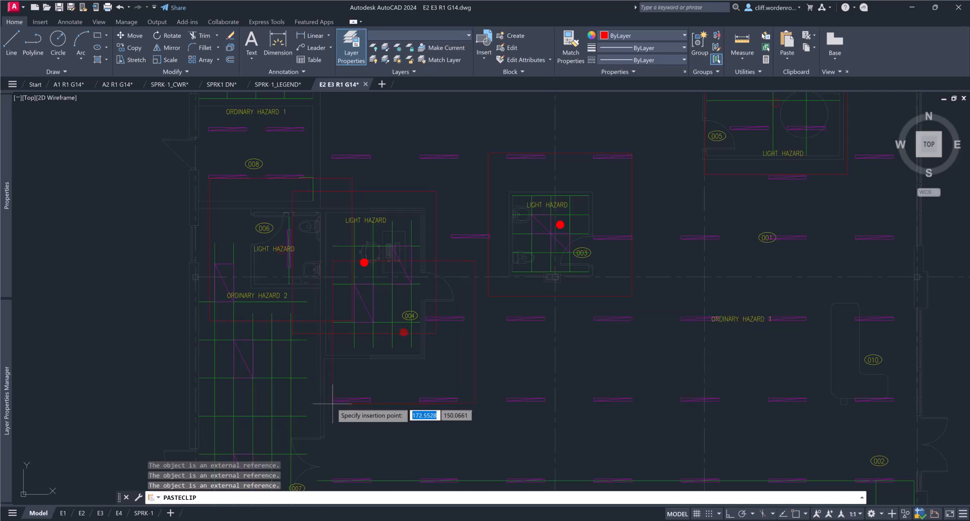
scroll(332, 404, up, 4)
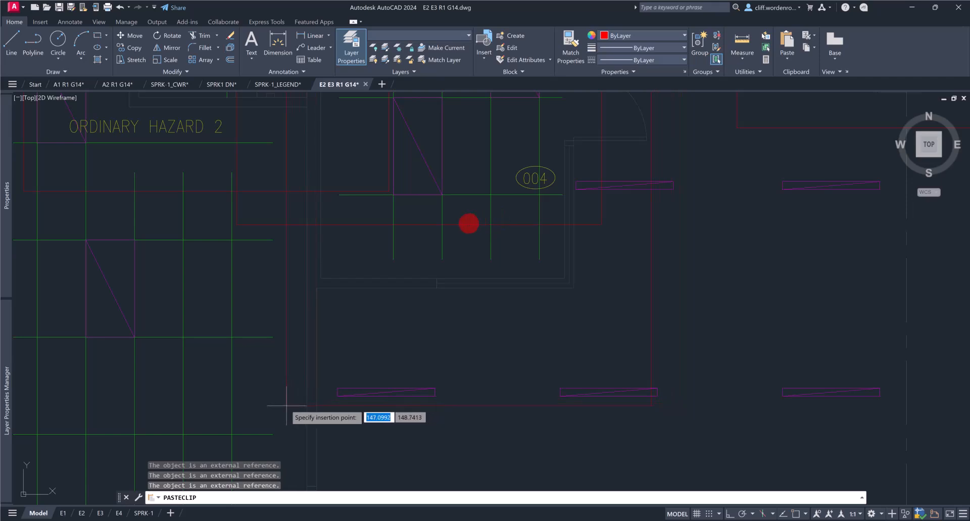
click(286, 406)
scroll(380, 344, down, 3)
middle_drag(419, 327, 397, 392)
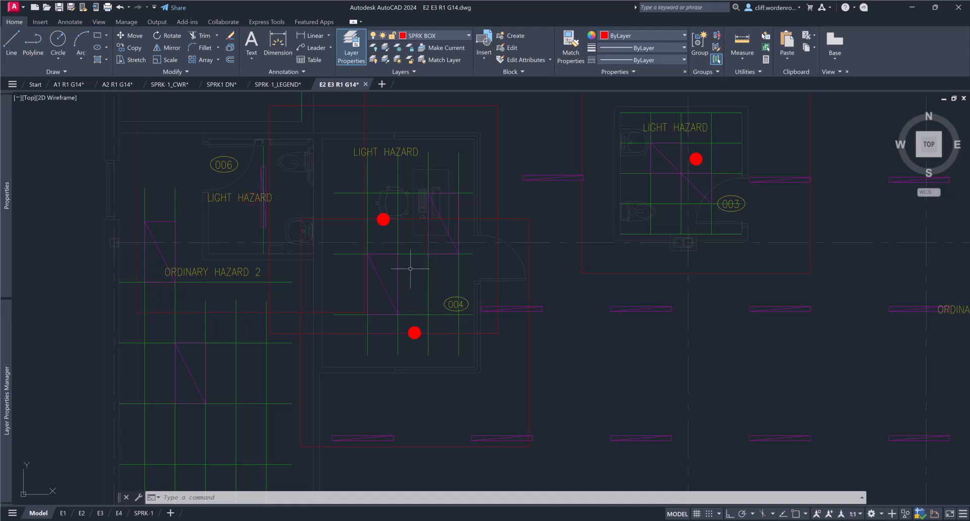
Copy the solid sprinkler with its 11.4 ft x 11.4 ft coverage box from the Ordinary Hazard 130 sqft reference
mouse_move(415, 332)
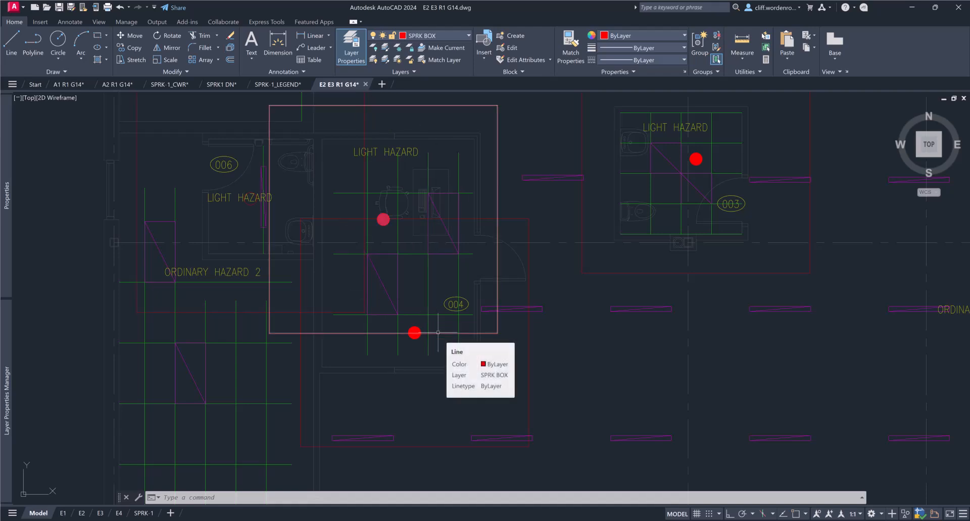
scroll(438, 332, down, 4)
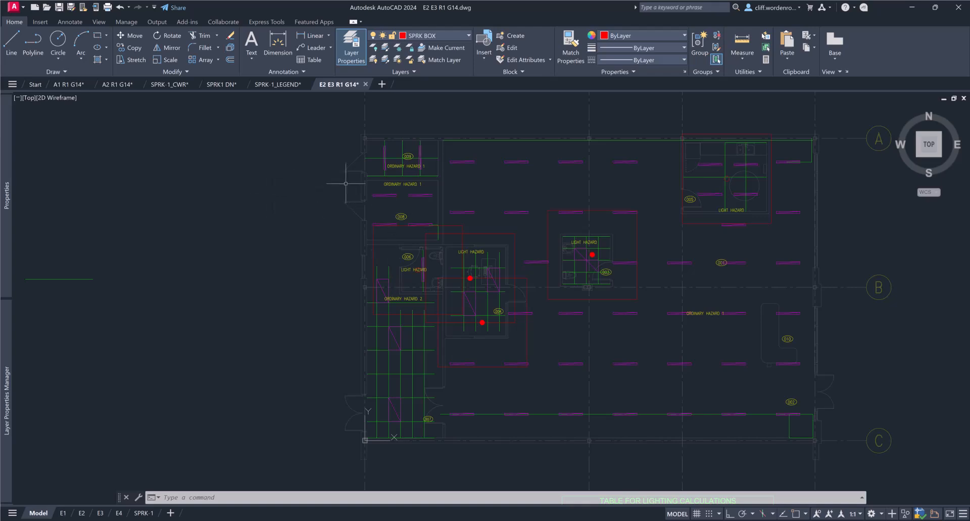
middle_drag(379, 162, 188, 325)
middle_drag(480, 121, 417, 253)
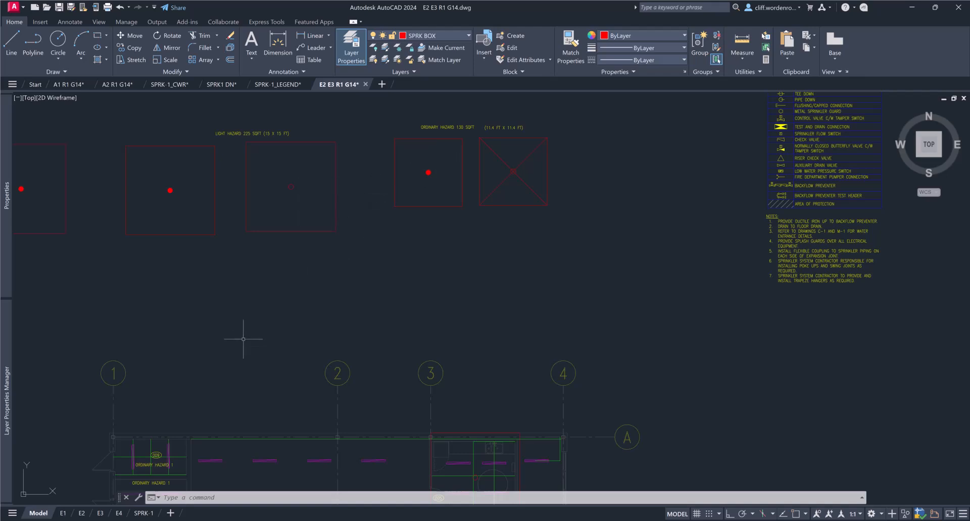
middle_drag(243, 339, 296, 190)
scroll(200, 303, up, 2)
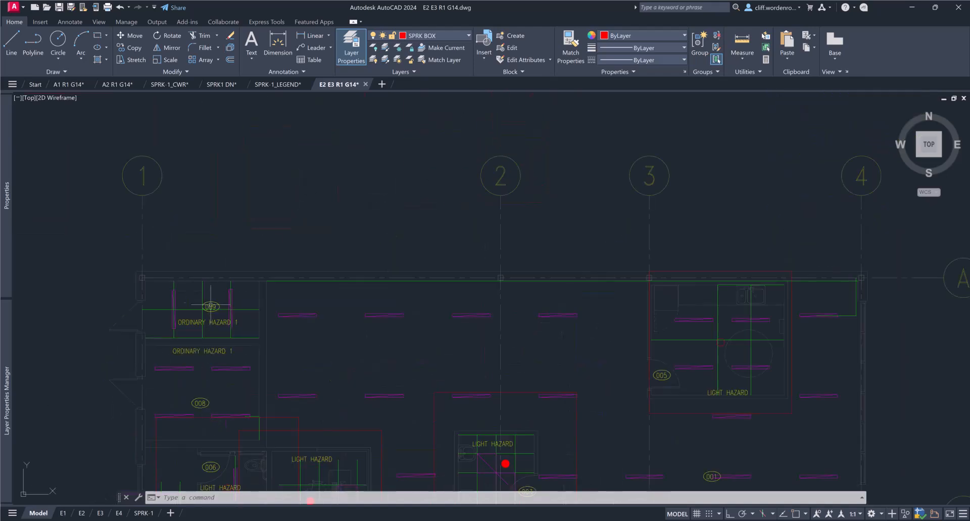
scroll(213, 332, down, 2)
middle_drag(213, 335, 228, 246)
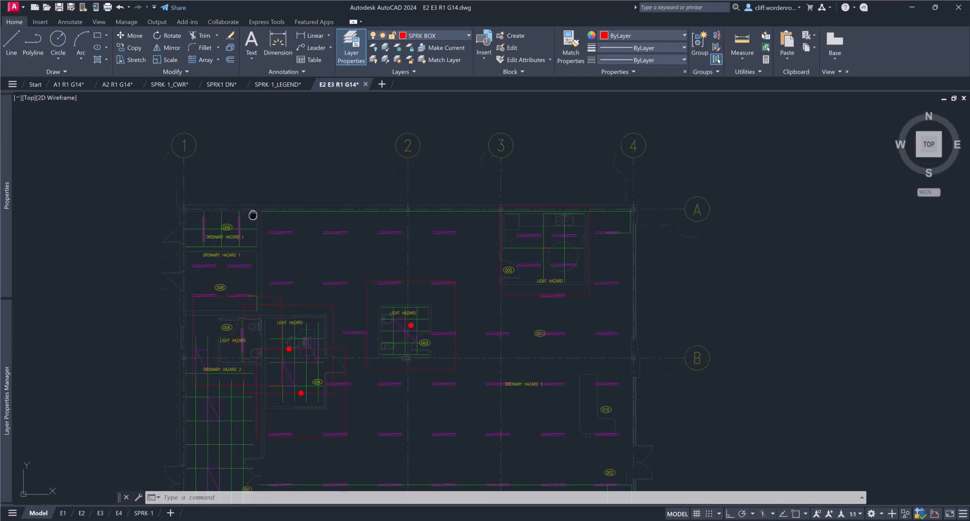
middle_drag(252, 215, 174, 400)
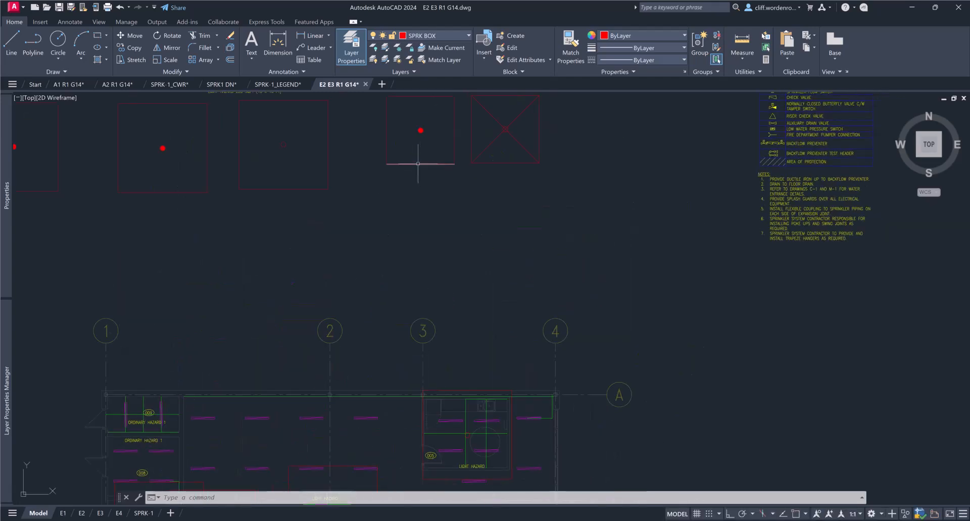
middle_drag(418, 163, 414, 214)
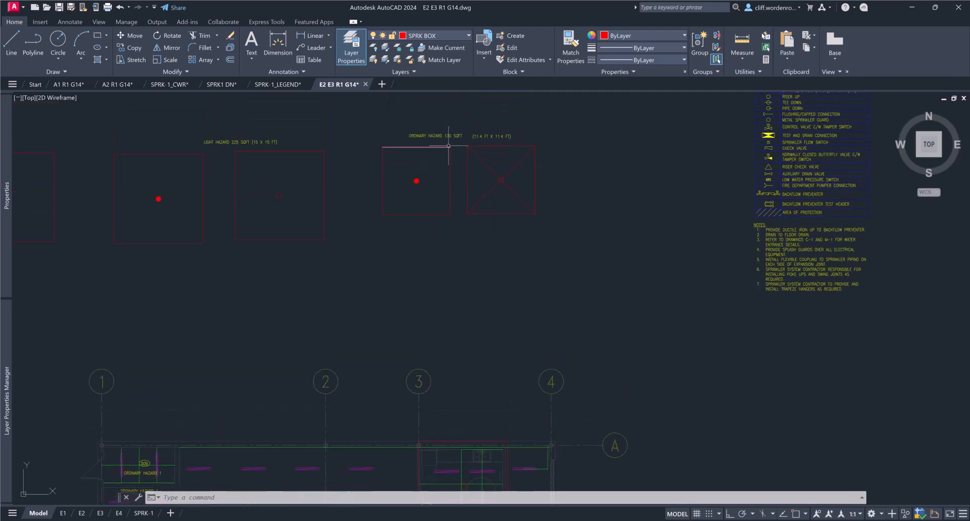
drag(452, 143, 415, 145)
key(Escape)
key(Escape)
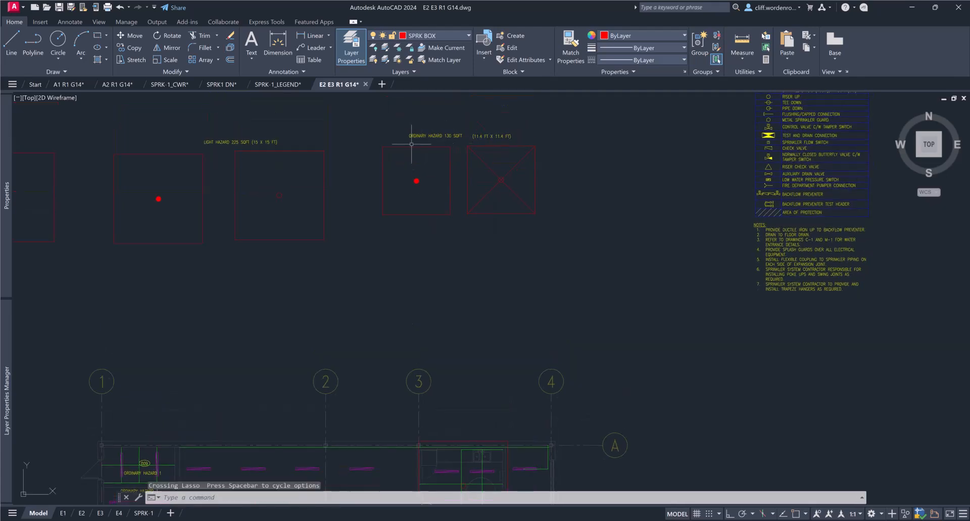
mouse_move(446, 137)
mouse_down()
mouse_move(370, 153)
mouse_move(394, 217)
mouse_move(433, 238)
mouse_move(460, 237)
mouse_up()
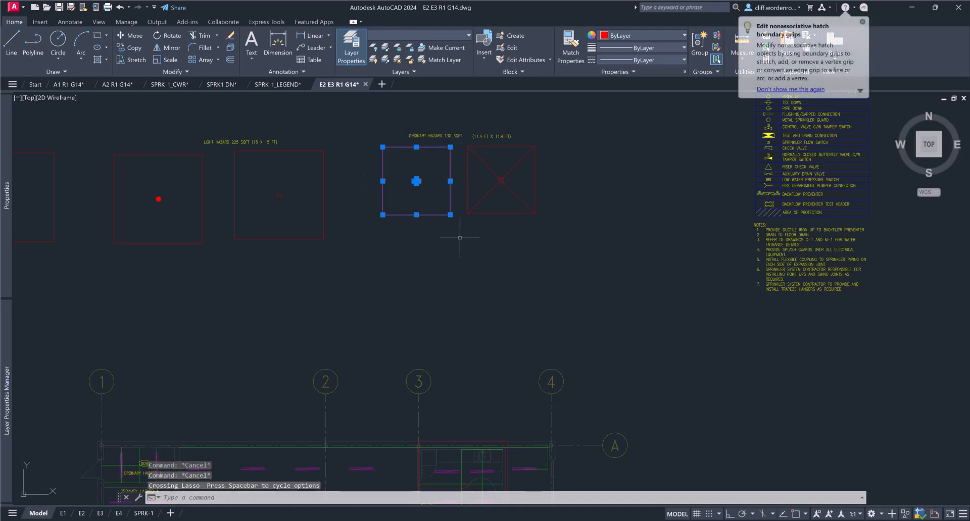
key(ctrl+c)
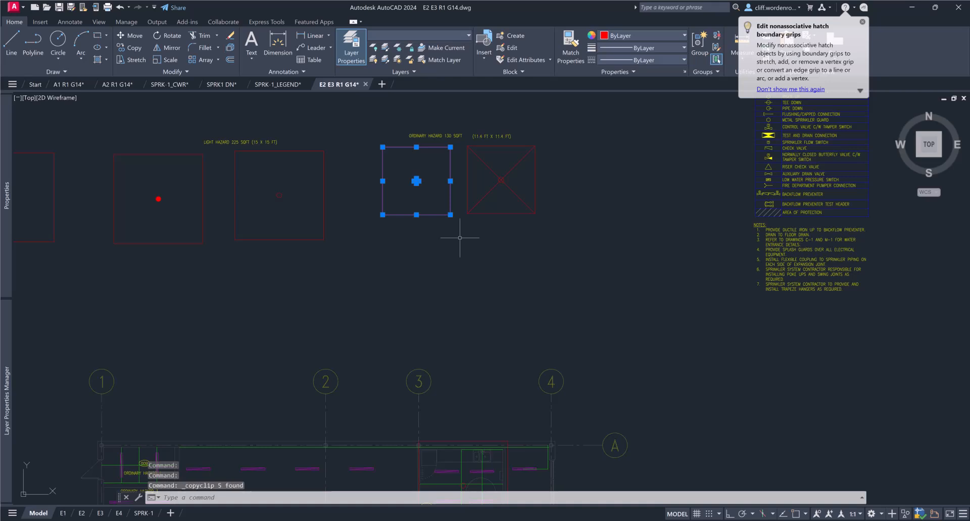
Paste the ordinary hazard sprinkler and box into room 009, with the sprinkler centred in the lower ceiling tile beside the left light fixture
key(ctrl+v)
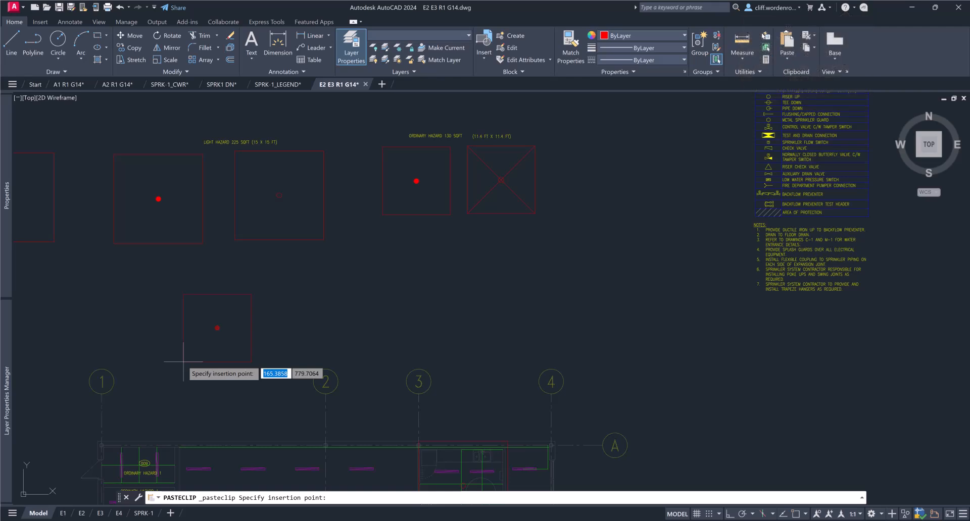
middle_drag(154, 424, 212, 298)
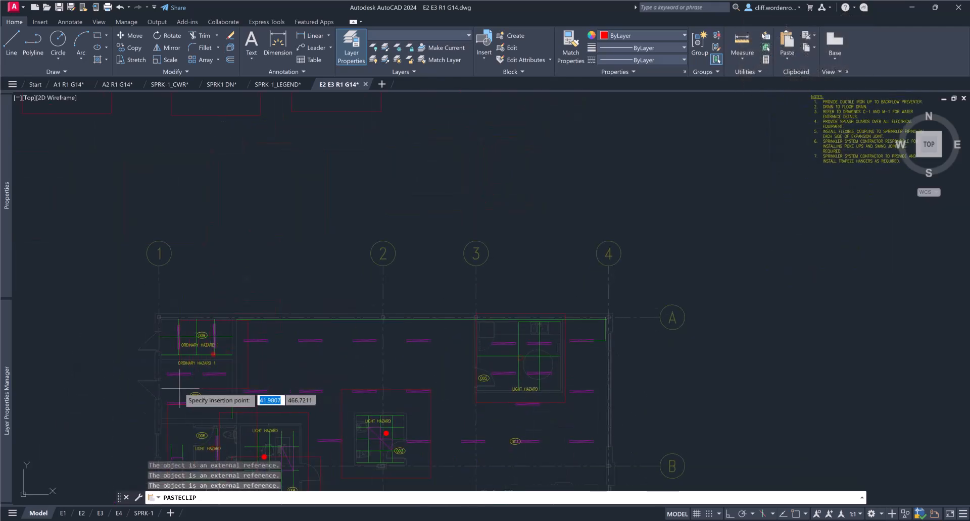
scroll(179, 387, up, 2)
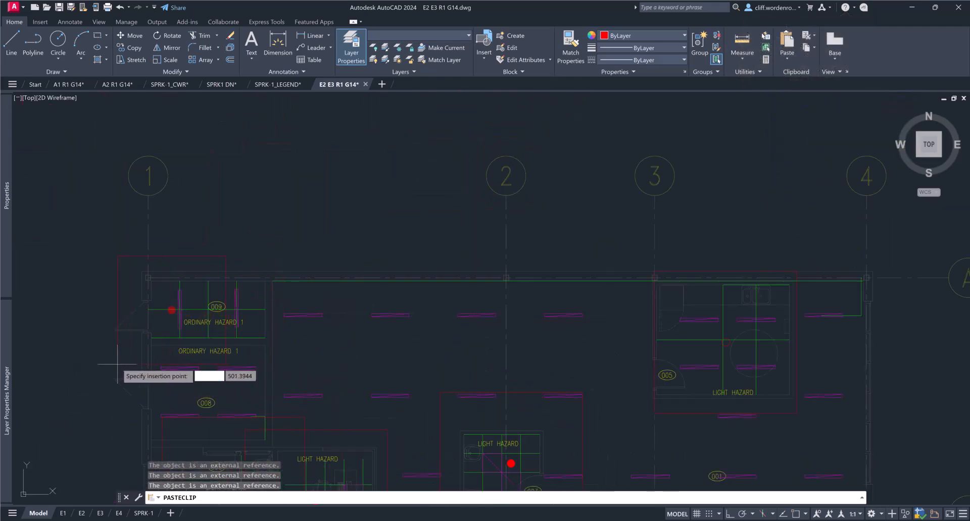
scroll(164, 364, up, 2)
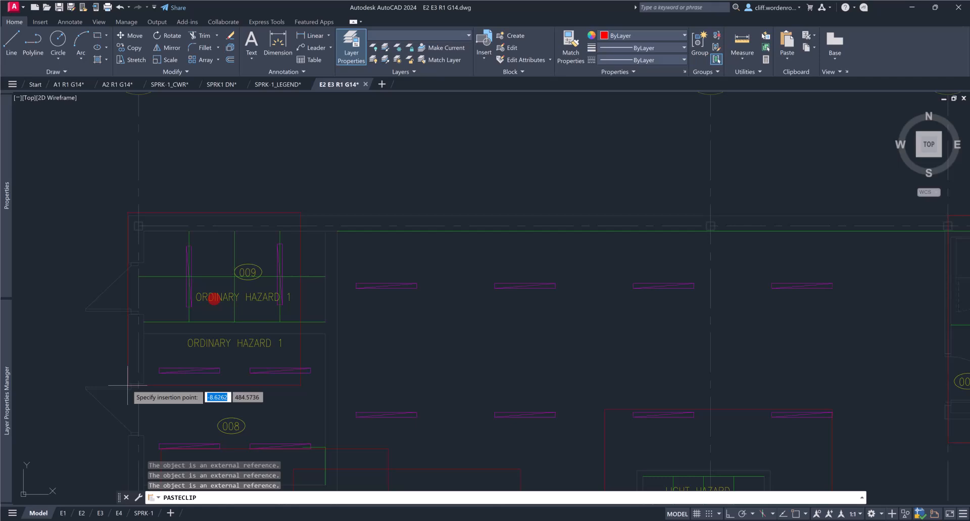
click(128, 385)
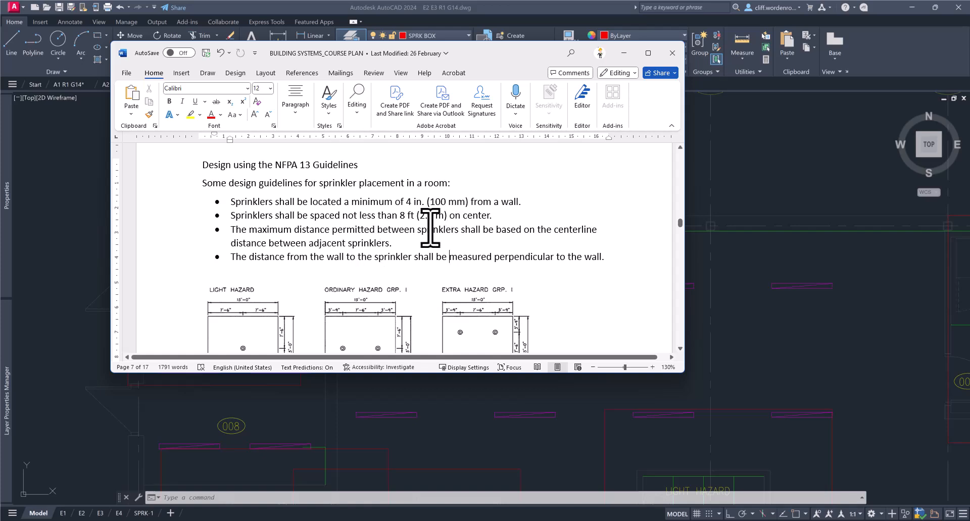
Minimize the NFPA 13 guidelines document and check the sprinkler's placement in room 009 against its coverage box
click(624, 53)
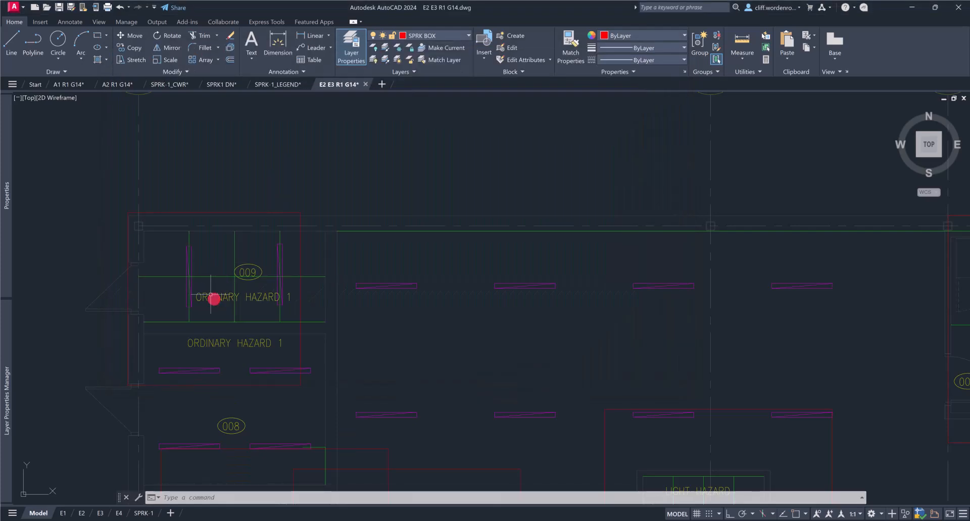
mouse_move(213, 299)
scroll(662, 170, down, 3)
scroll(432, 236, up, 3)
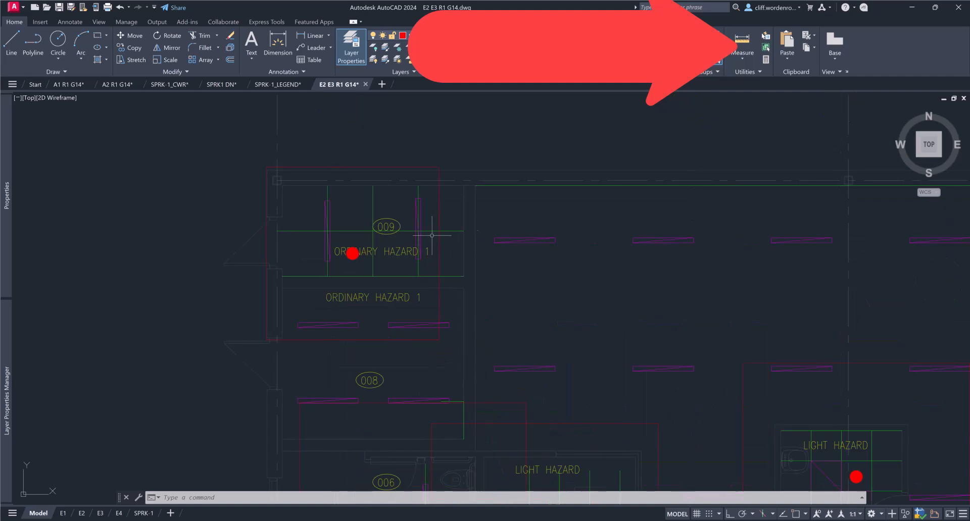
middle_drag(577, 190, 252, 337)
scroll(657, 123, down, 3)
middle_drag(673, 134, 409, 314)
middle_drag(481, 189, 391, 296)
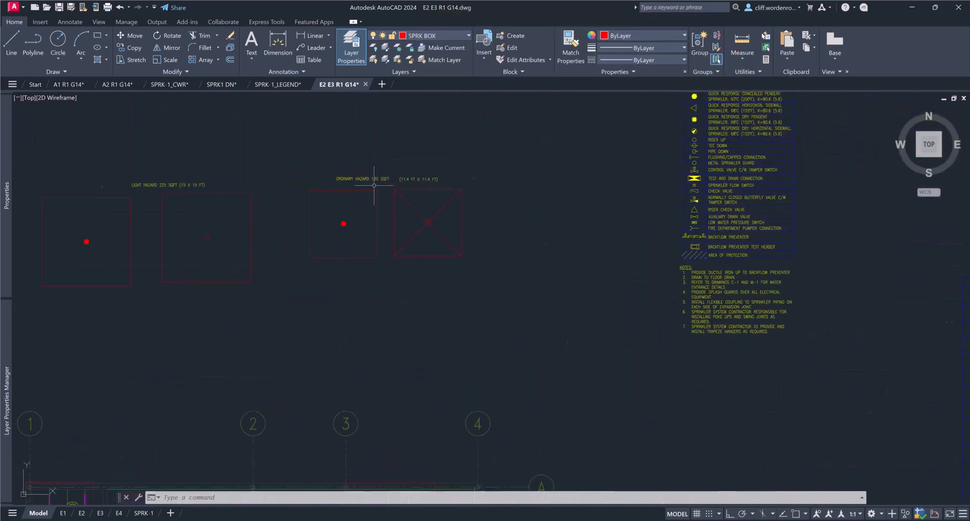
scroll(374, 187, up, 2)
key(ctrl+v)
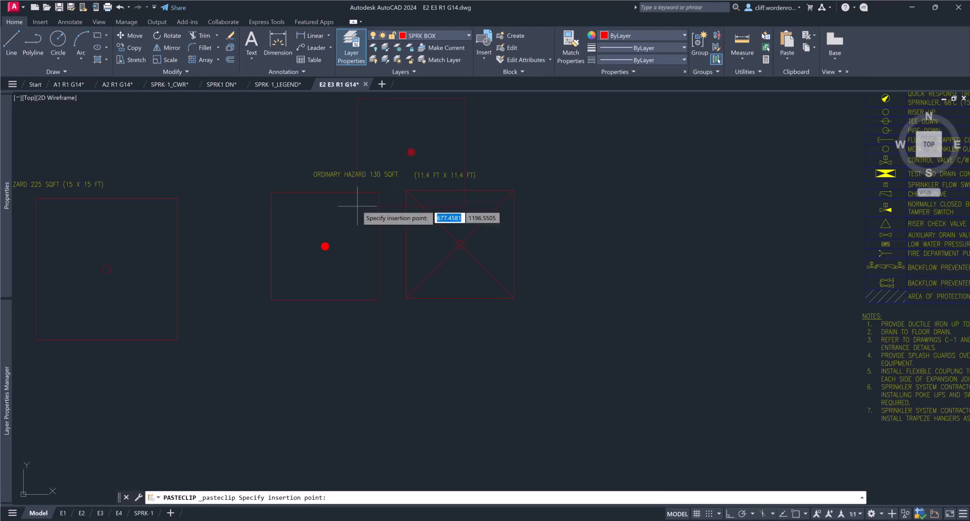
scroll(412, 240, down, 6)
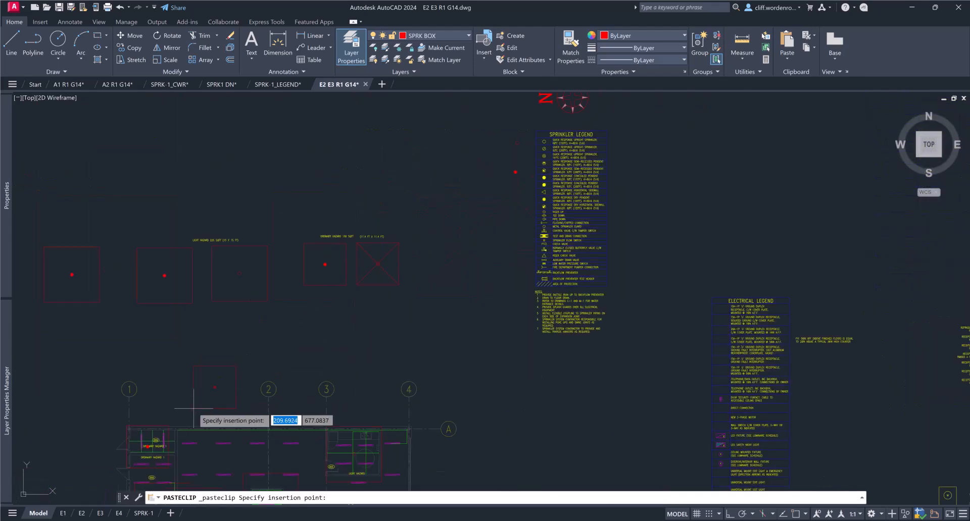
scroll(261, 378, up, 5)
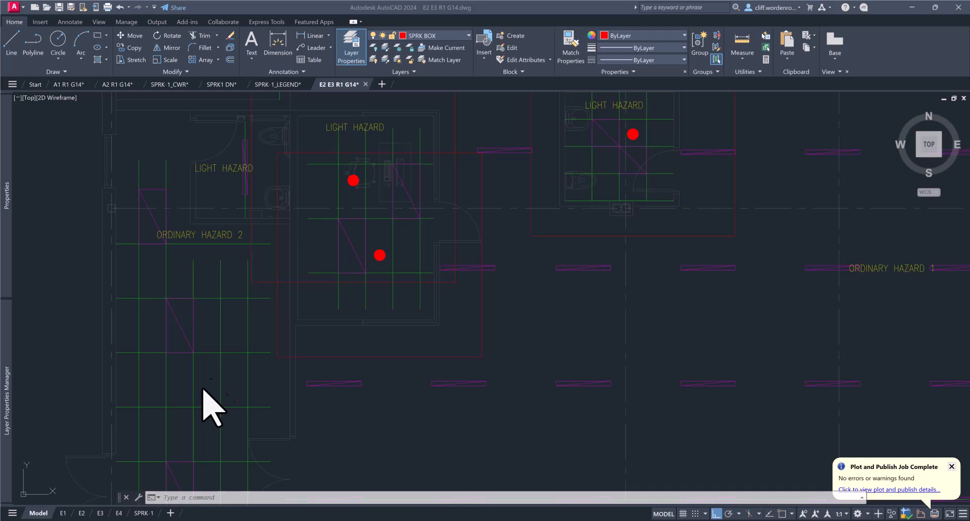
Paste the ordinary hazard sprinkler and box in the Ordinary Hazard 2 room, with the sprinkler directly above the uppermost light fixture
mouse_move(195, 355)
middle_down()
mouse_move(191, 274)
mouse_move(182, 385)
middle_up()
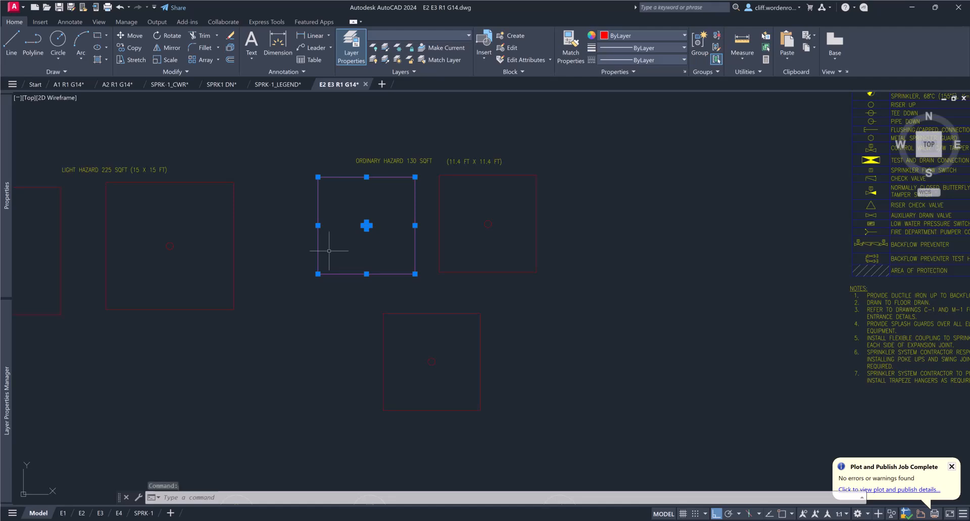
key(ctrl+v)
scroll(347, 347, down, 5)
scroll(253, 378, up, 4)
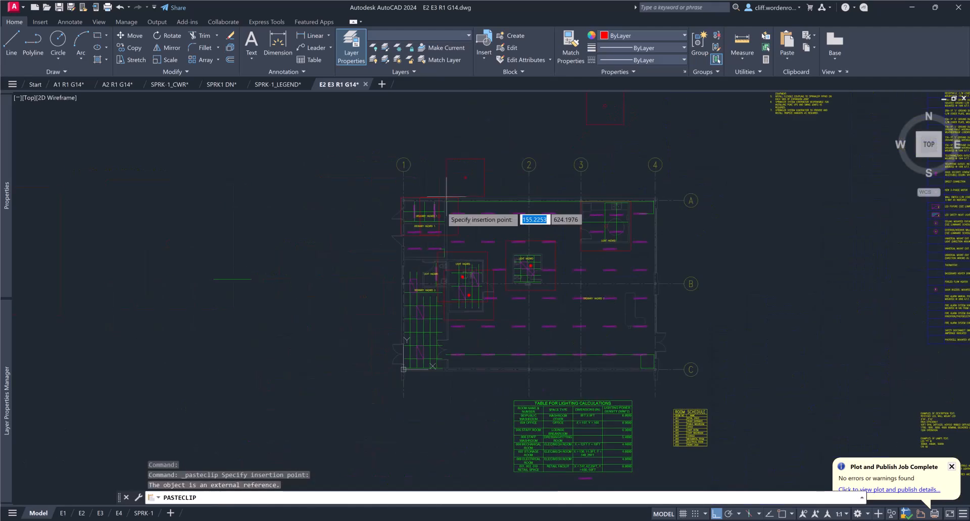
scroll(384, 311, up, 2)
scroll(393, 319, up, 2)
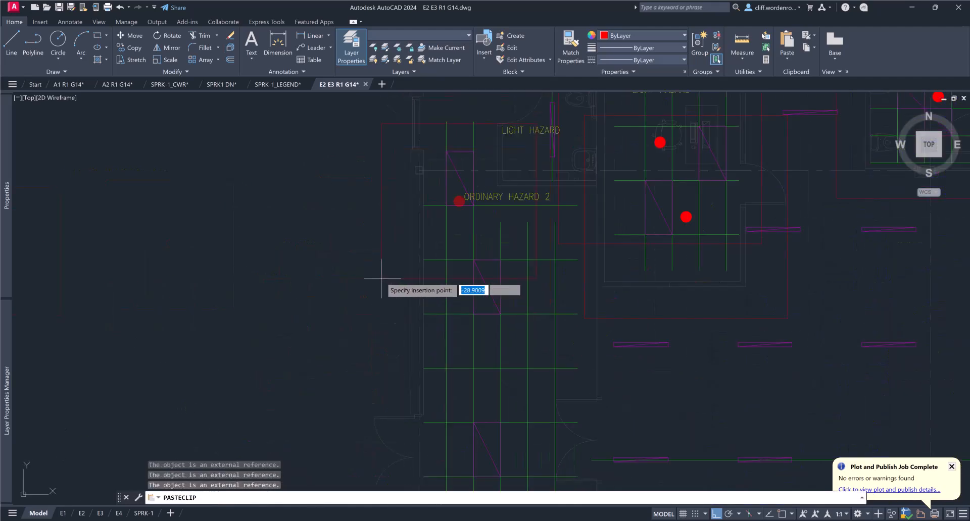
scroll(379, 239, up, 2)
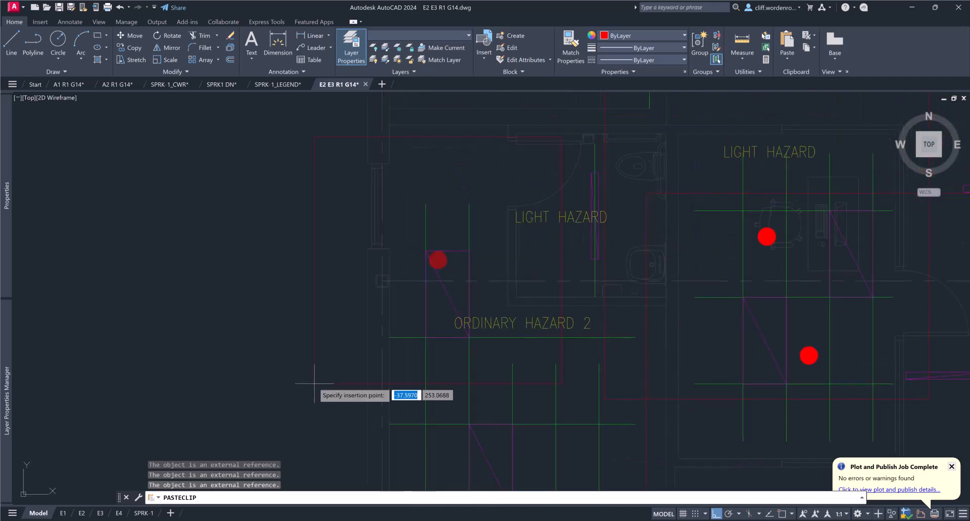
click(324, 350)
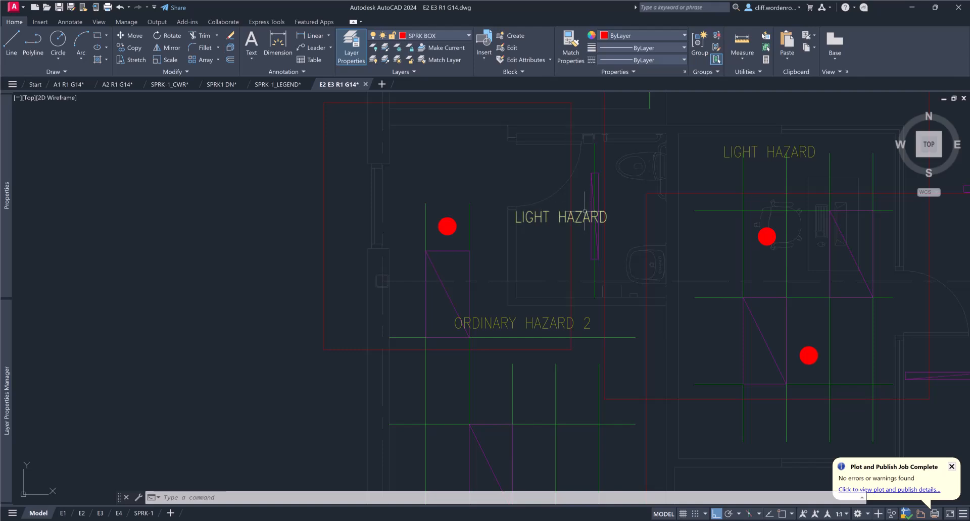
With Ortho on, draw a vertical spacing line 96 long downward from the centre of the Ordinary Hazard 2 room's sprinkler
mouse_move(585, 212)
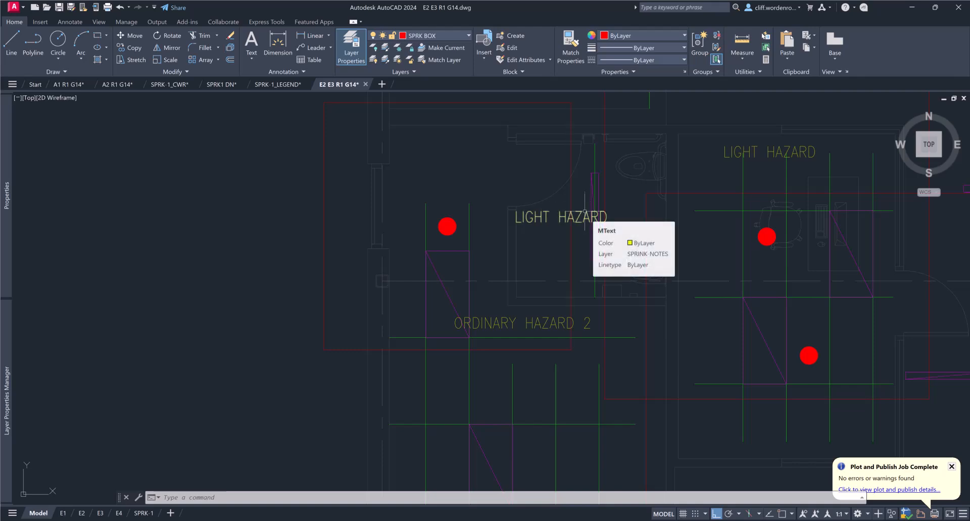
mouse_move(450, 226)
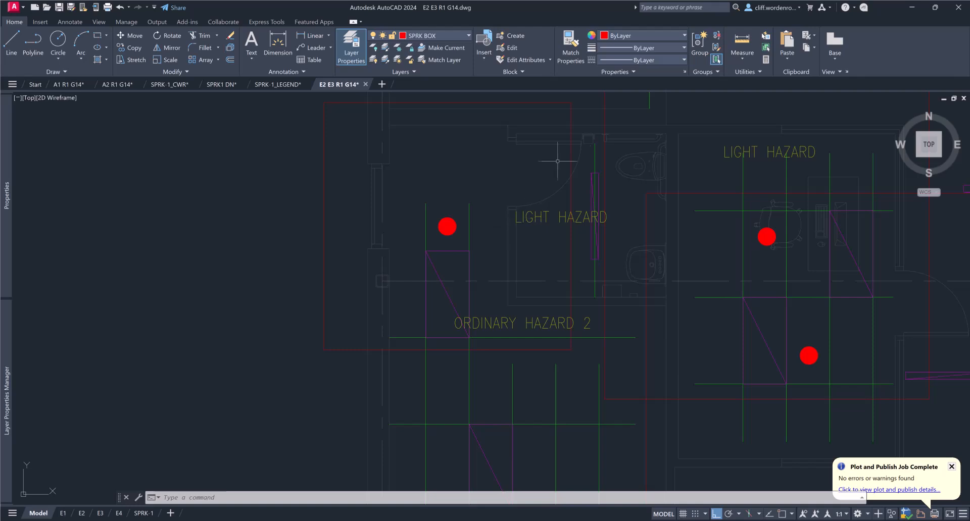
click(12, 41)
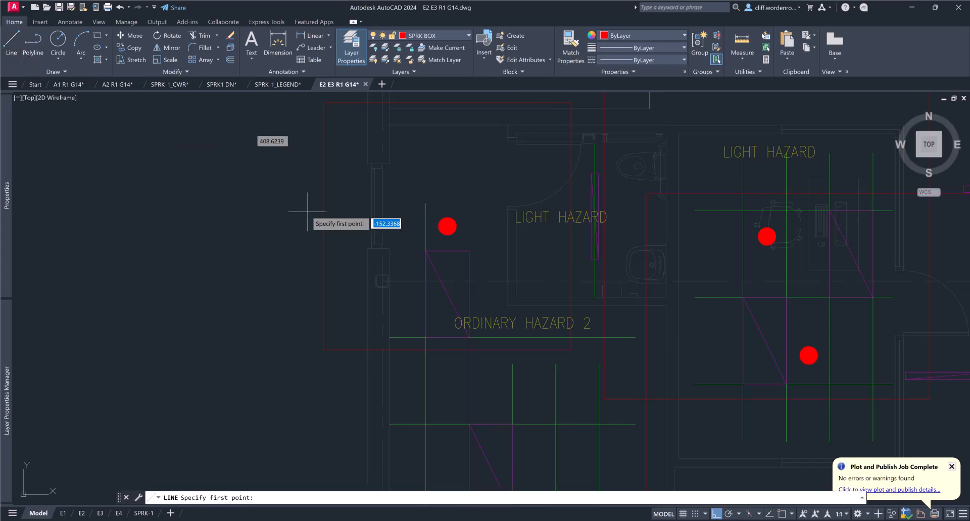
click(448, 227)
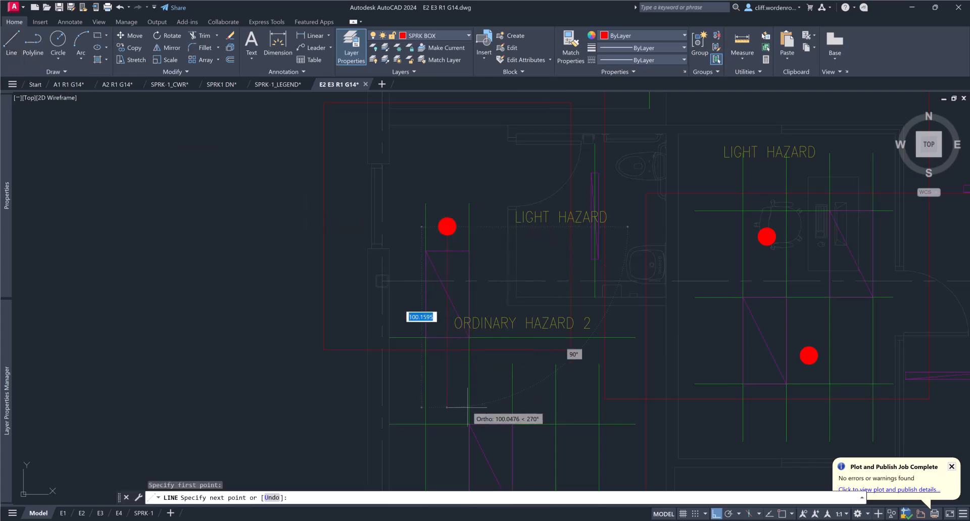
text(96)
key(Return)
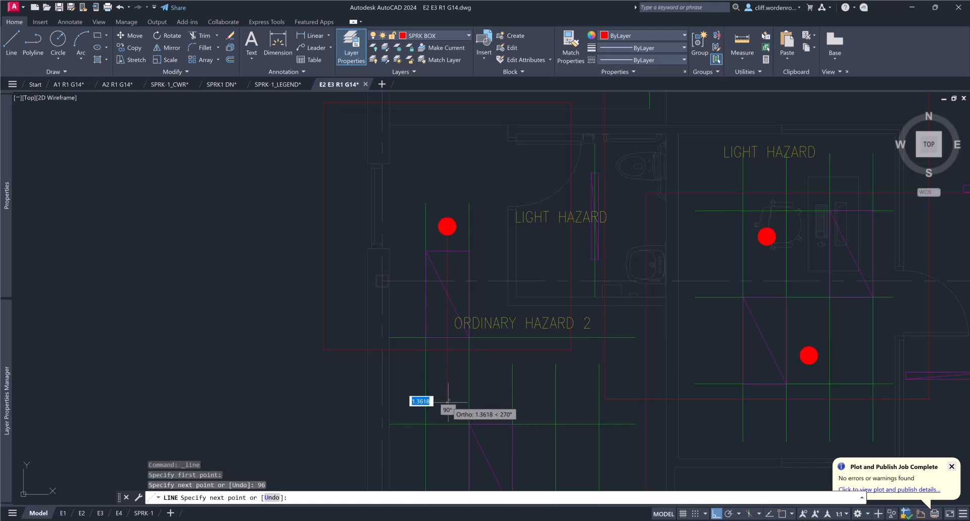
key(Escape)
Try to paste another ordinary hazard sprinkler and box outside the building beside the Ordinary Hazard 2 room, and undo the paste
scroll(574, 277, down, 2)
middle_drag(582, 275, 476, 372)
scroll(547, 247, down, 1)
mouse_move(587, 183)
middle_down()
mouse_move(446, 361)
mouse_move(478, 285)
middle_up()
scroll(571, 187, down, 1)
scroll(447, 312, up, 5)
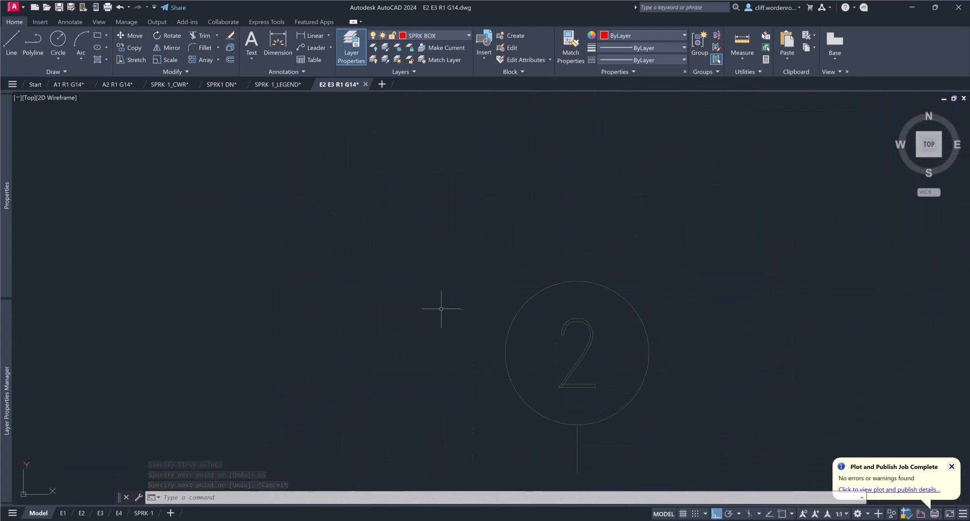
key(ctrl+v)
scroll(444, 303, down, 7)
scroll(278, 428, up, 6)
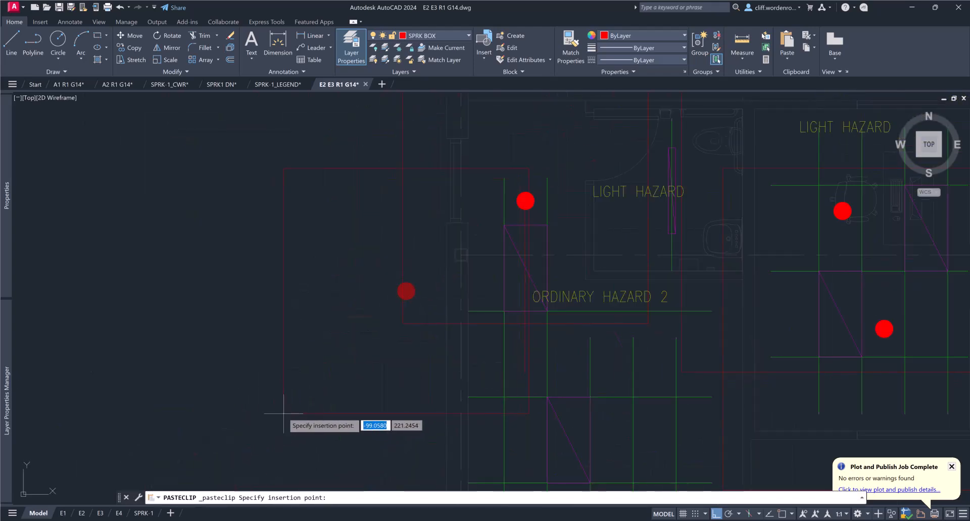
click(149, 421)
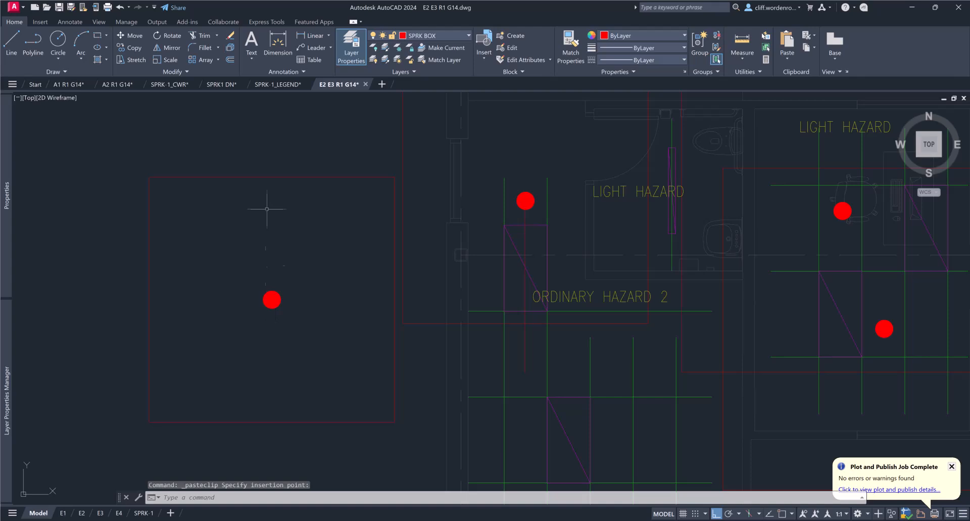
key(ctrl+z)
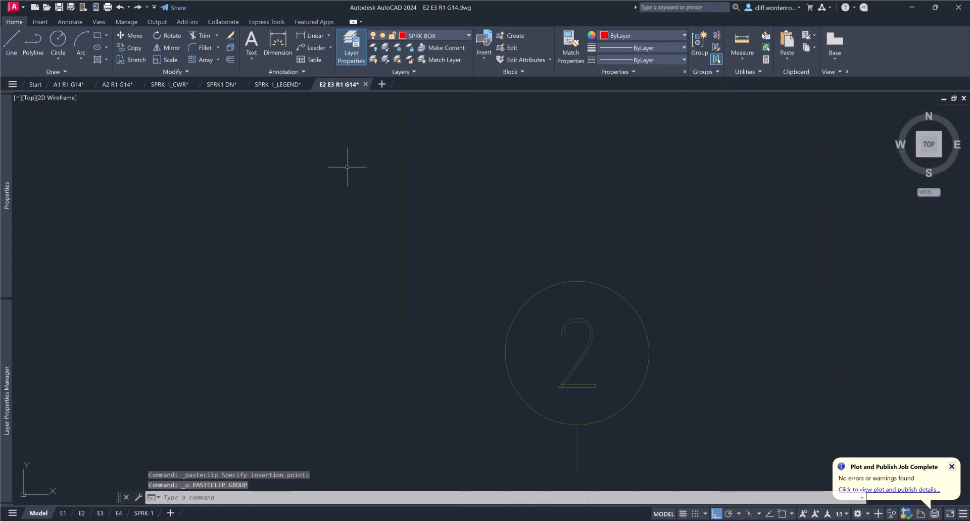
Paste another ordinary hazard sprinkler and box outside the building beside the Ordinary Hazard 2 room and group them together
key(ctrl+z)
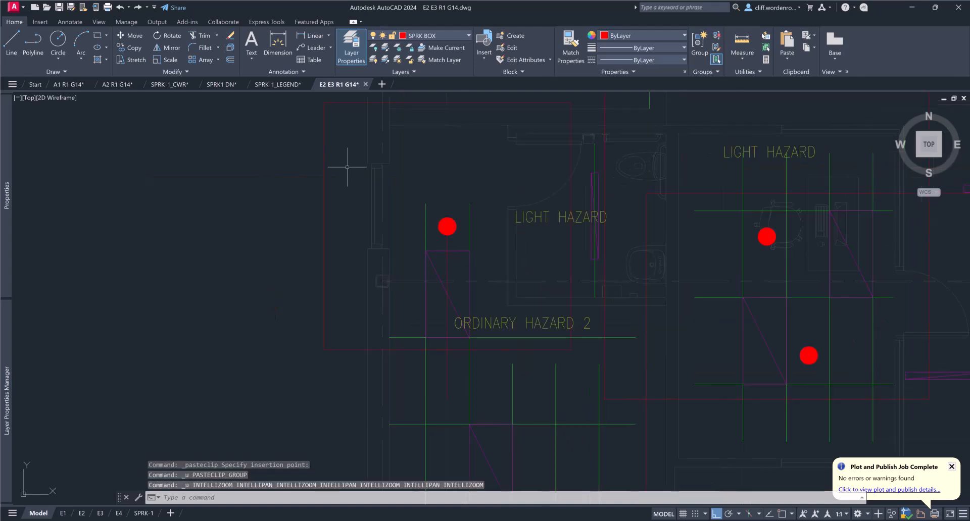
key(ctrl+v)
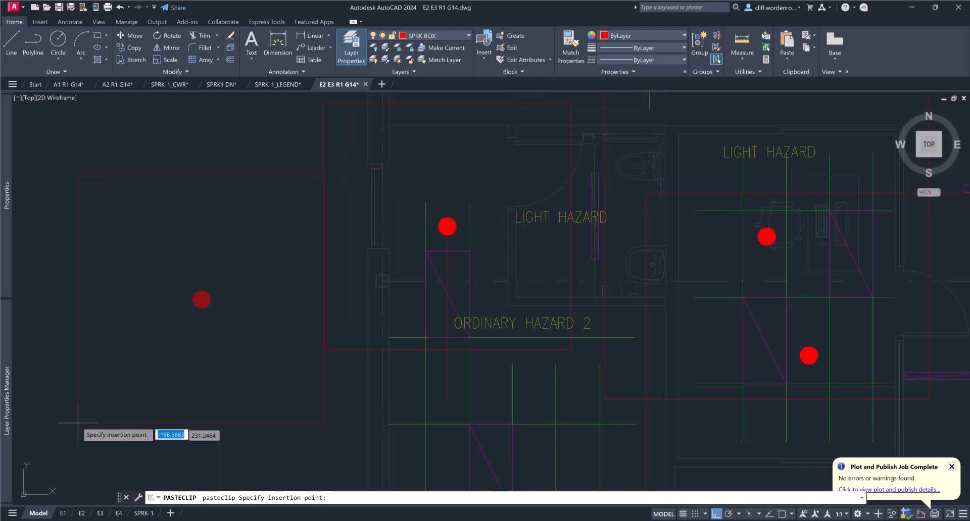
click(48, 413)
mouse_move(266, 153)
mouse_down()
mouse_move(293, 153)
mouse_move(310, 172)
mouse_move(299, 393)
mouse_move(210, 430)
mouse_move(66, 427)
mouse_move(23, 161)
mouse_move(35, 152)
mouse_up()
right_click(87, 217)
mouse_move(151, 339)
click(222, 339)
With Ortho off and object snap on, move the grouped sprinkler and box by its centre to the spacing line's lower endpoint
click(169, 286)
click(170, 287)
click(171, 289)
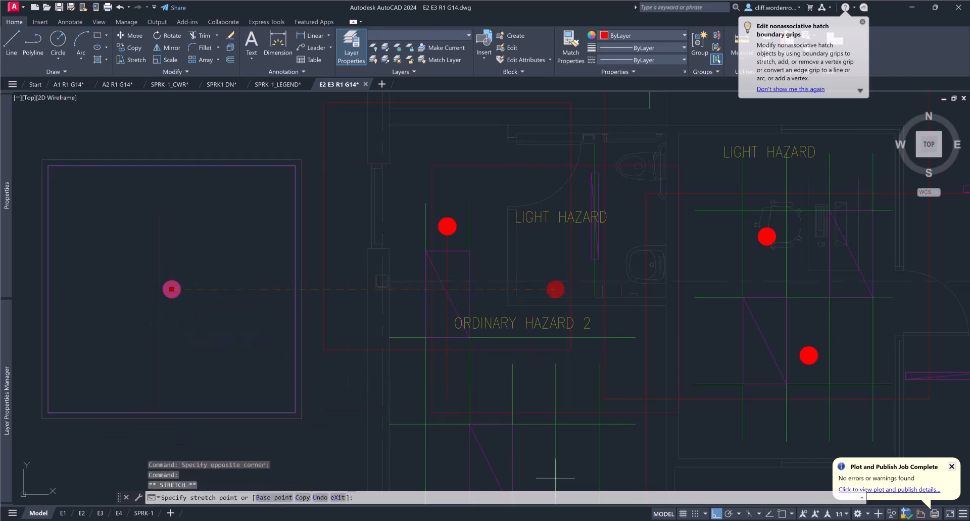
click(716, 514)
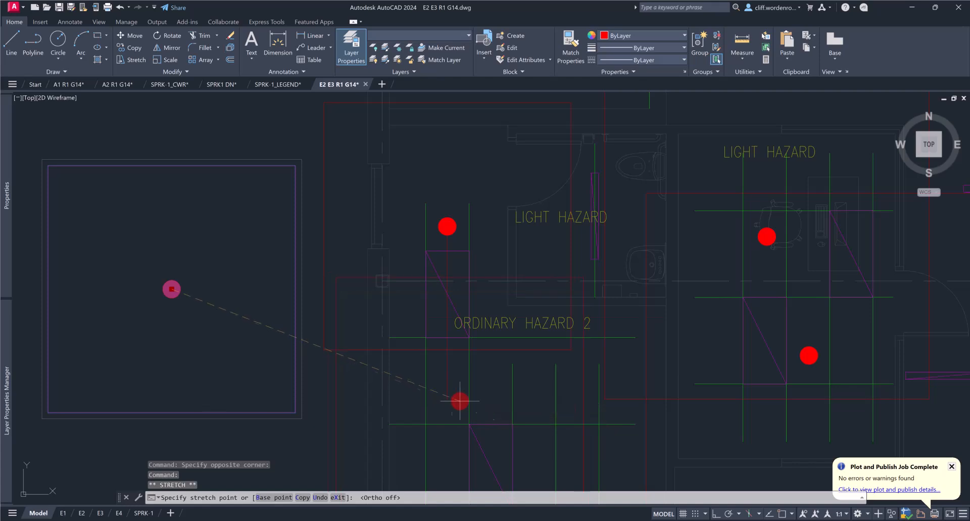
click(780, 513)
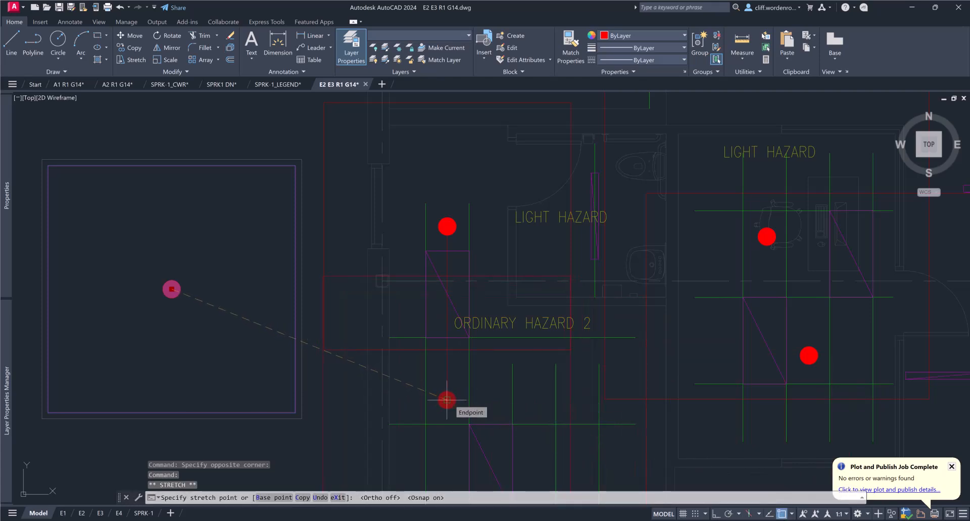
click(446, 400)
Erase the vertical spacing line between the first and second sprinklers in the Ordinary Hazard 2 room
scroll(451, 439, down, 2)
middle_drag(451, 439, 441, 300)
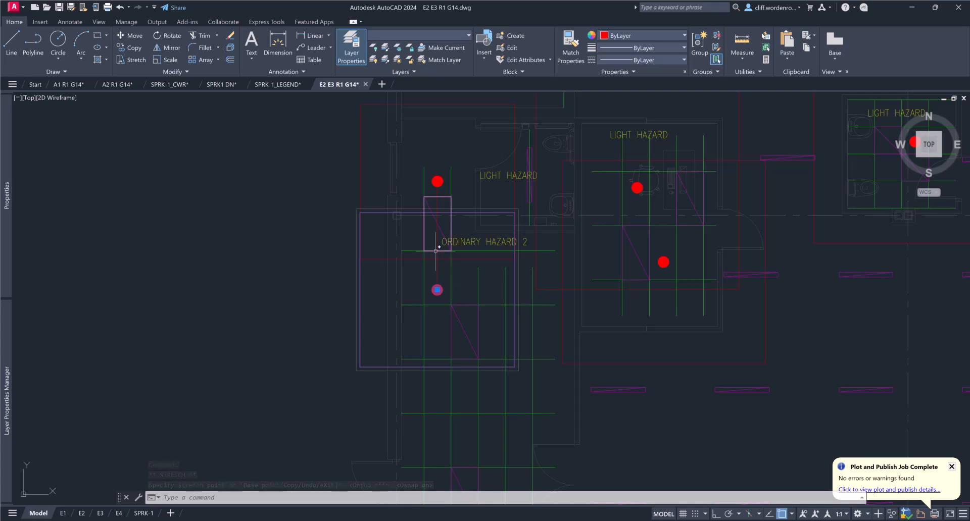
mouse_move(438, 265)
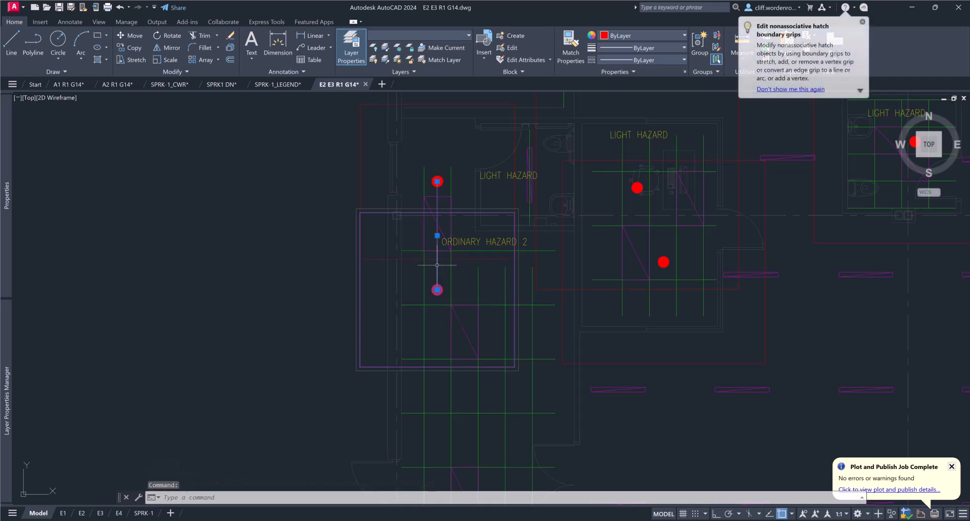
key(Escape)
key(Escape)
key(Escape)
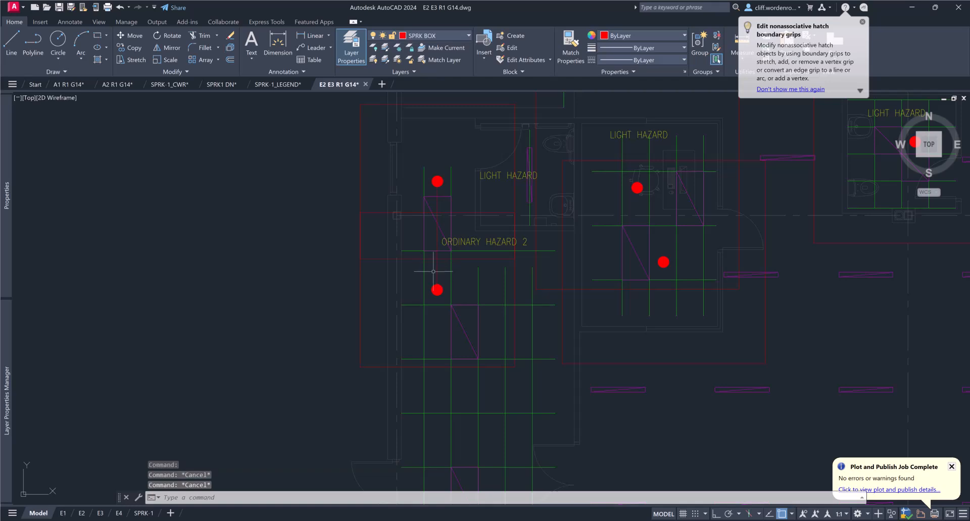
click(436, 270)
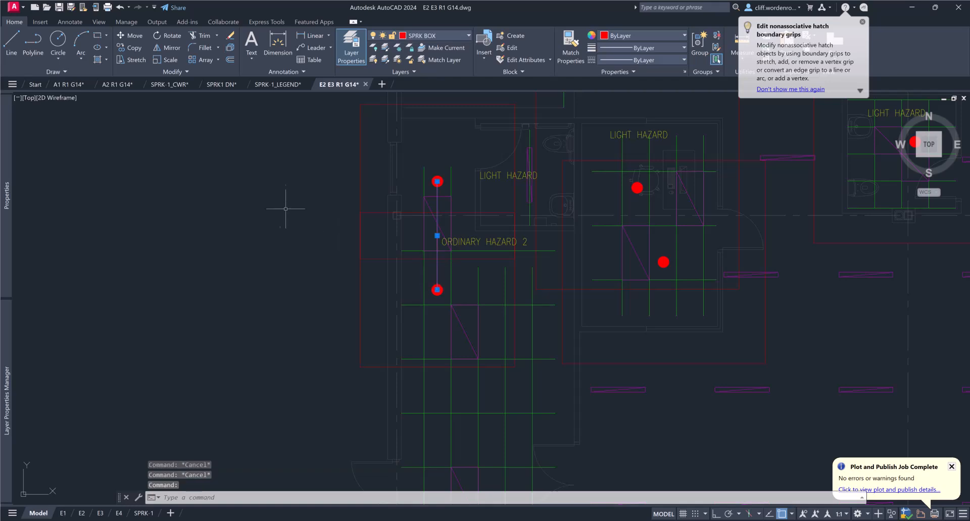
With Ortho on, draw a vertical spacing line 96 long downward from the centre of the room's second sprinkler
click(12, 41)
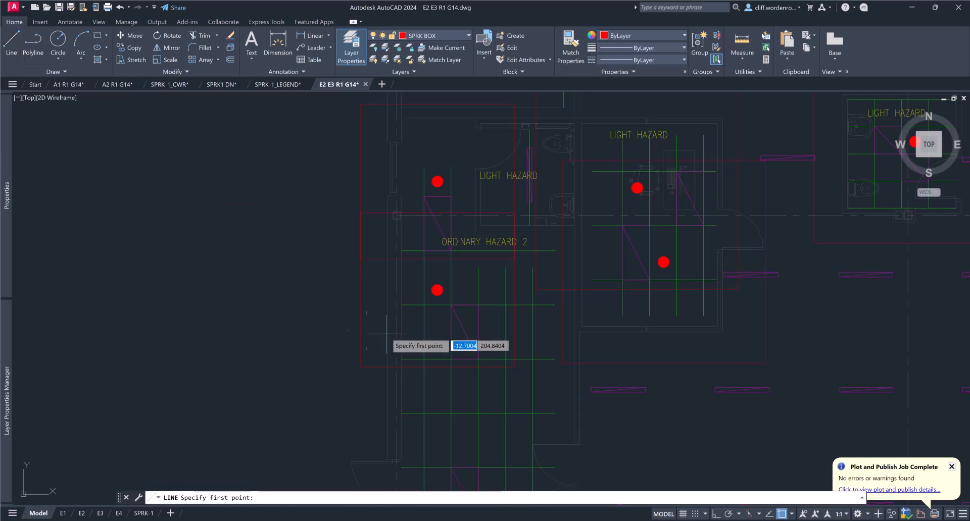
scroll(398, 301, up, 2)
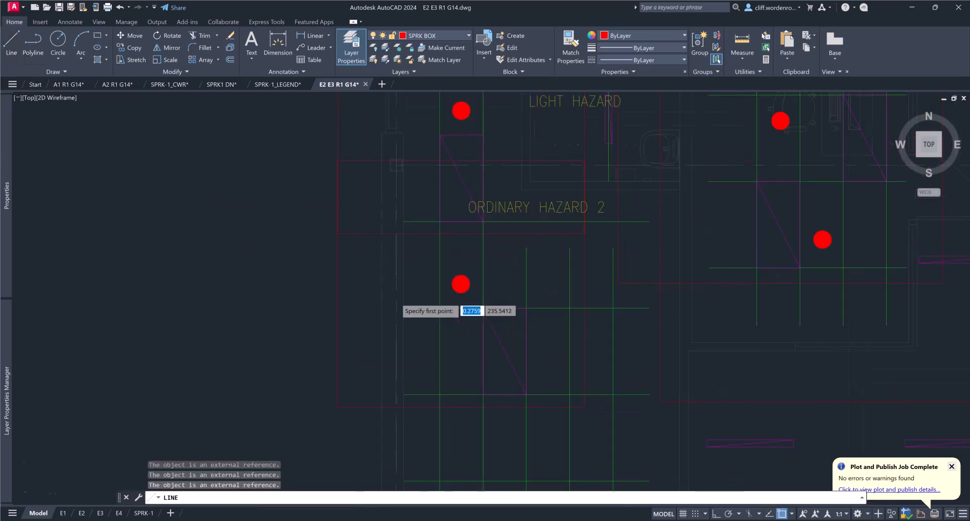
scroll(397, 299, up, 2)
click(499, 276)
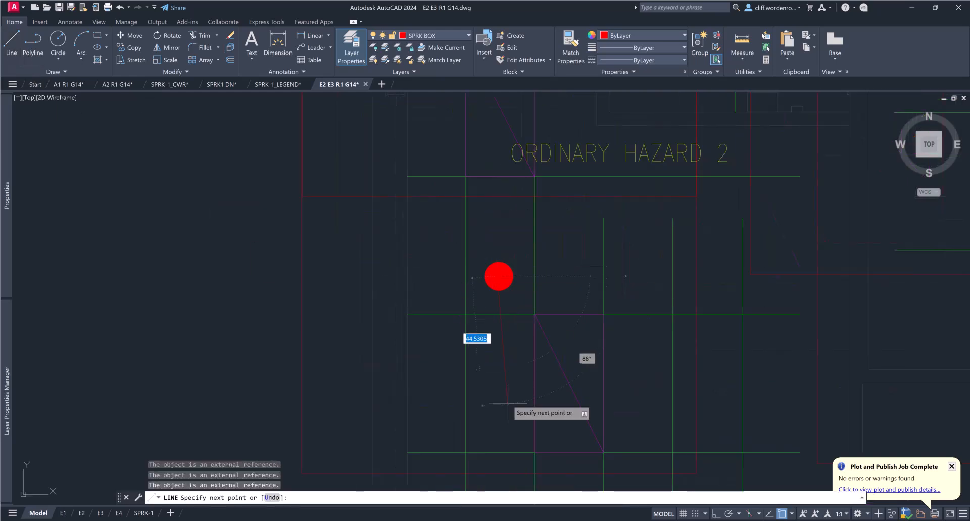
click(714, 514)
scroll(566, 438, down, 4)
middle_drag(559, 437, 522, 283)
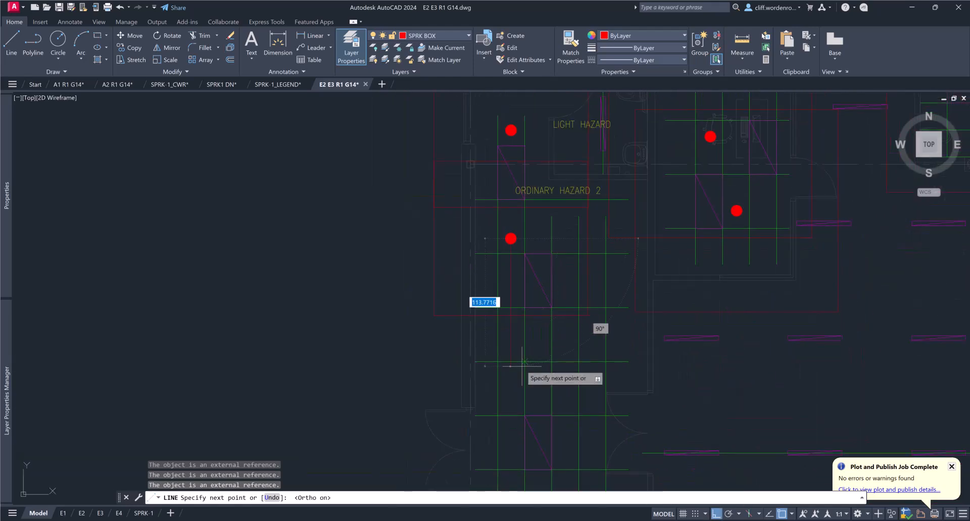
text(96)
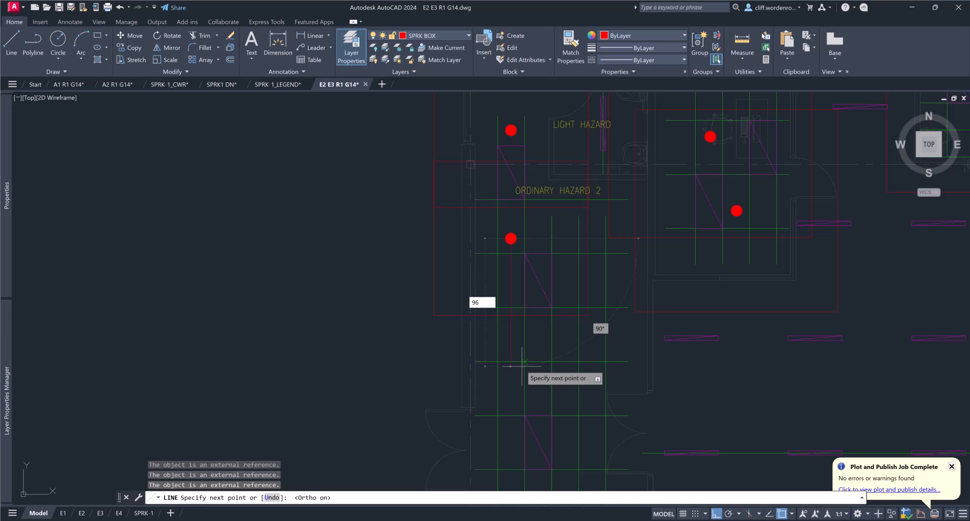
key(Return)
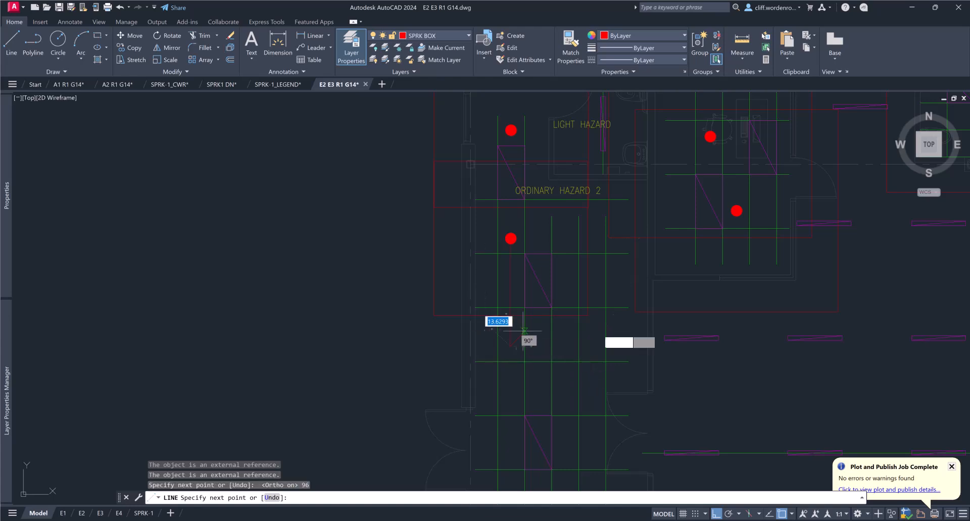
key(Escape)
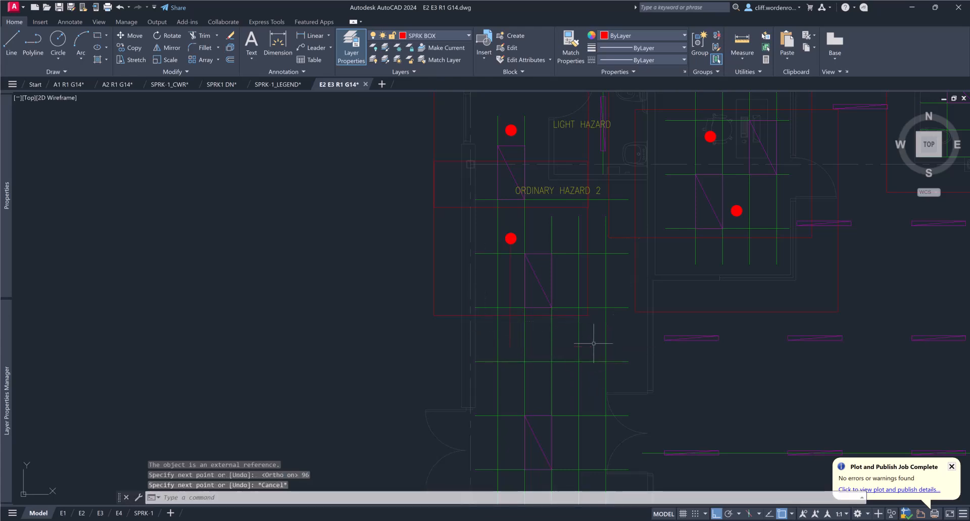
Paste a third ordinary hazard sprinkler and box, with the sprinkler at the lower end of the new spacing line
key(ctrl+v)
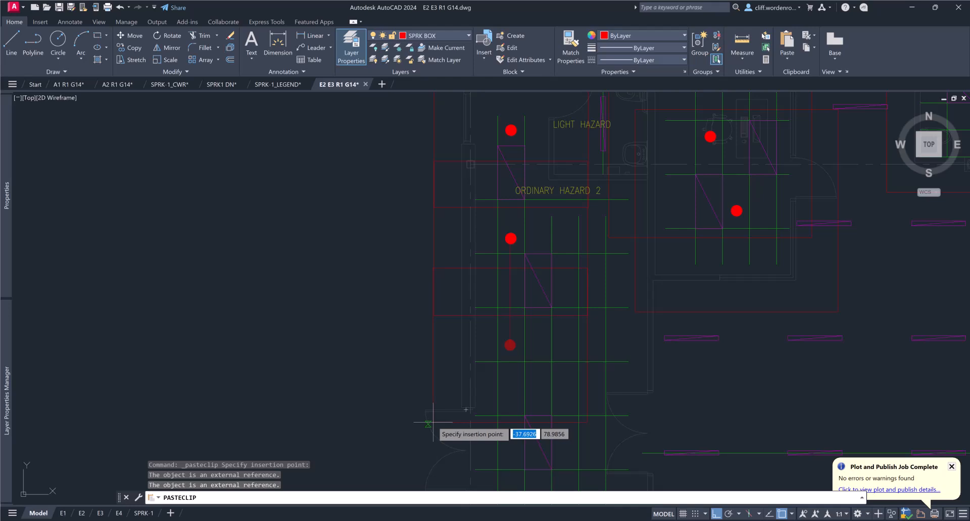
scroll(432, 423, up, 5)
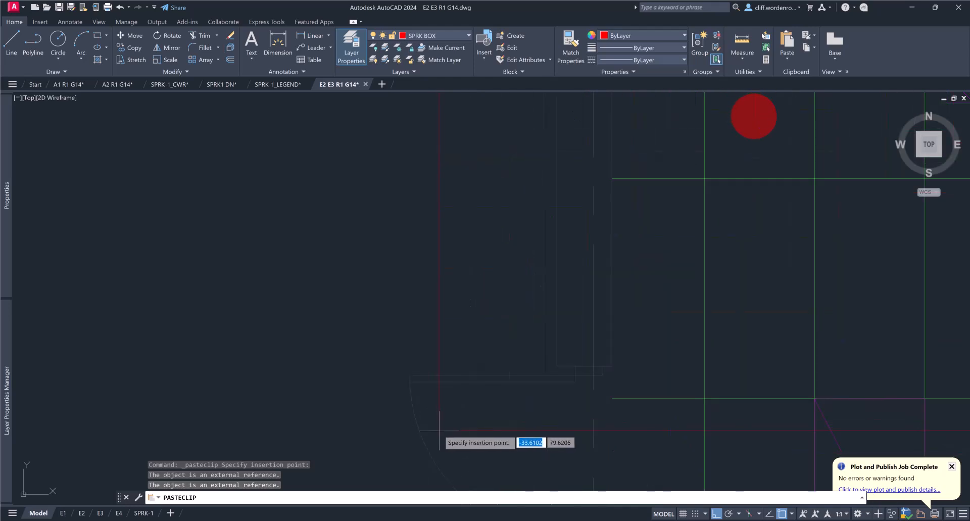
click(439, 429)
scroll(497, 413, down, 3)
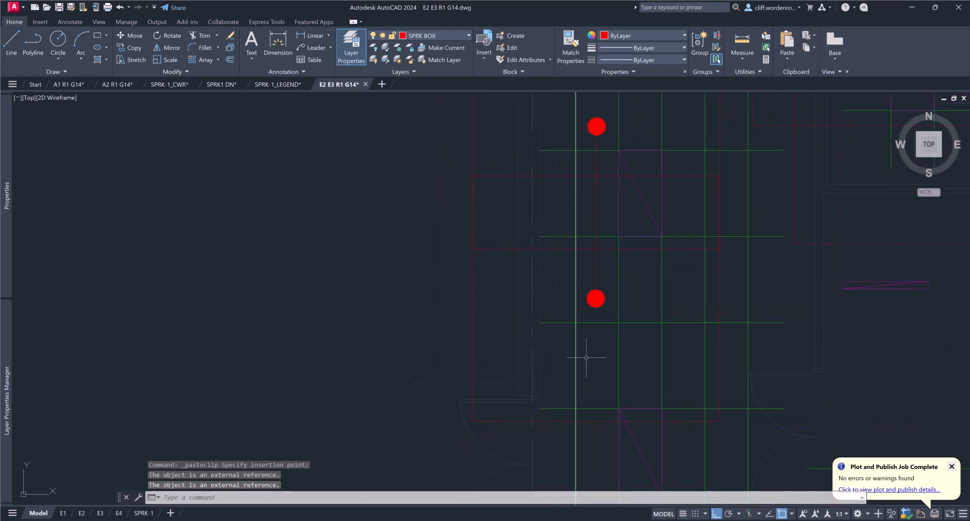
Erase the vertical spacing line between the second and third sprinklers in the Ordinary Hazard 2 room
click(598, 208)
scroll(435, 339, down, 4)
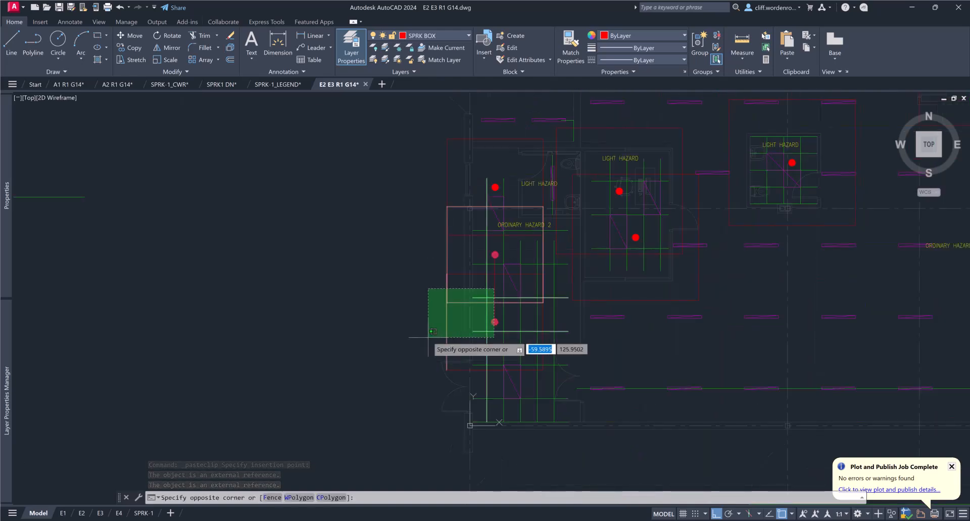
key(Escape)
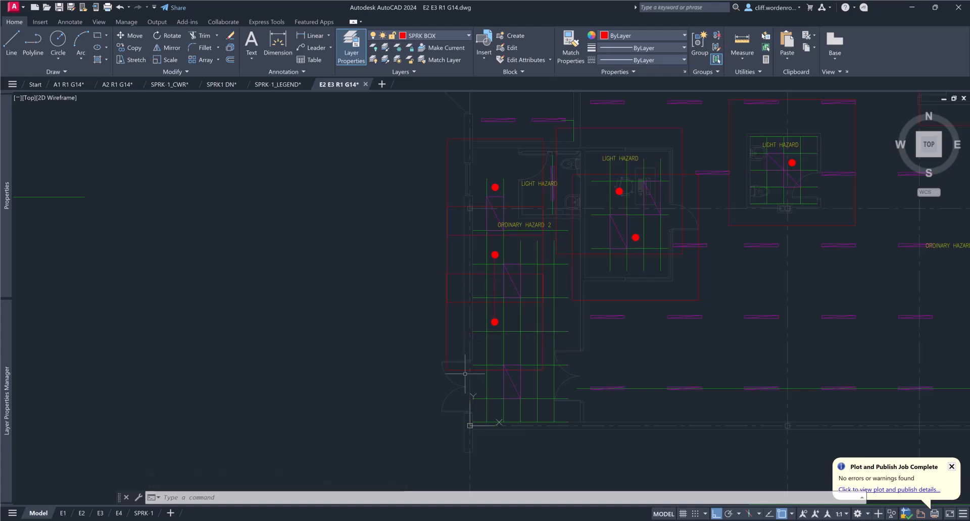
scroll(465, 373, up, 2)
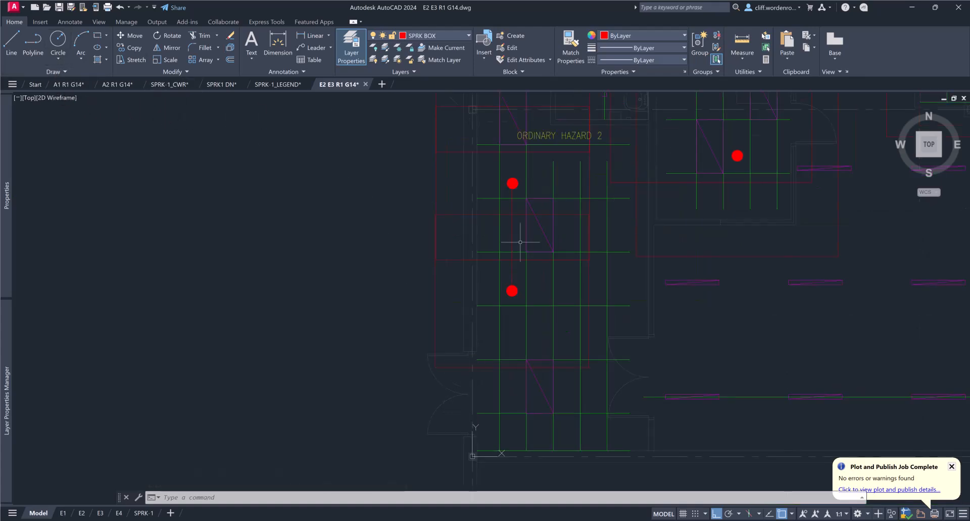
key(Delete)
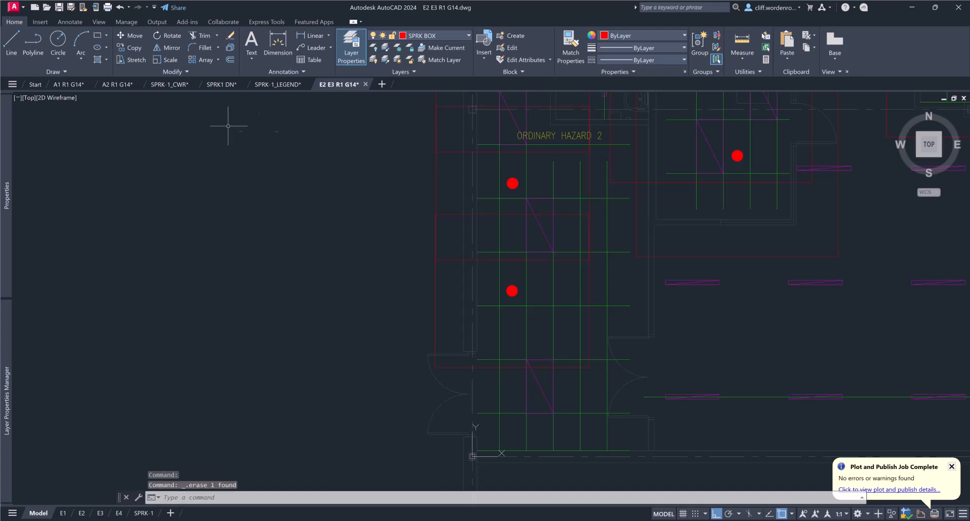
Draw a vertical spacing line 96 long downward from the centre of the room's third sprinkler
click(12, 42)
scroll(510, 295, up, 4)
click(516, 286)
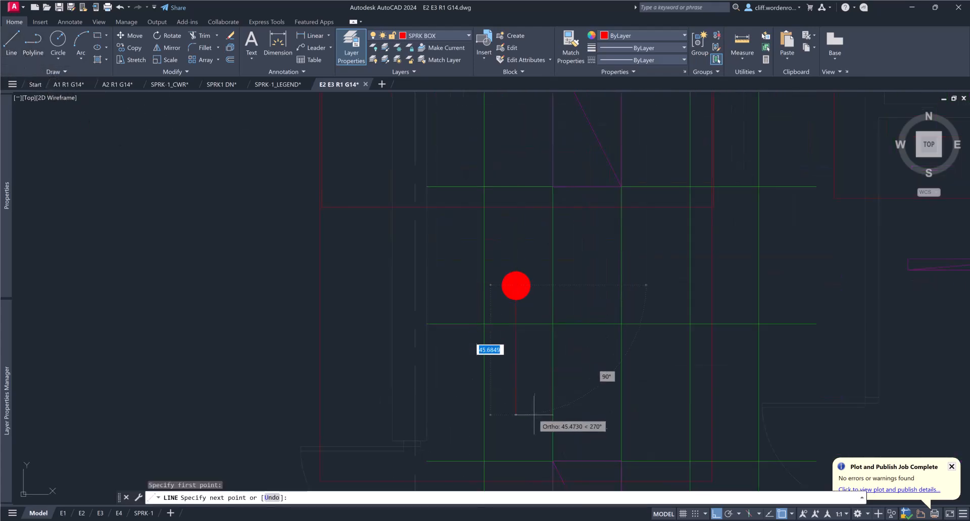
text(96)
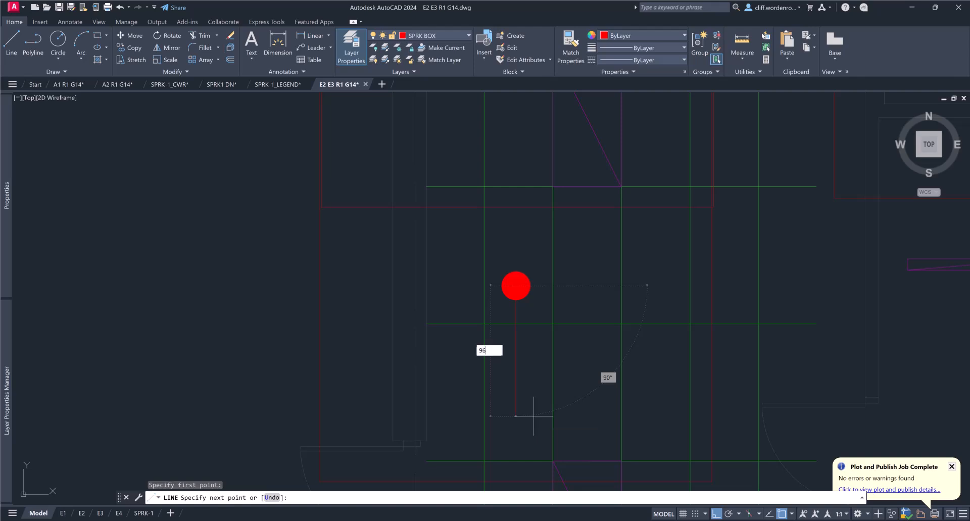
key(Return)
scroll(529, 411, down, 4)
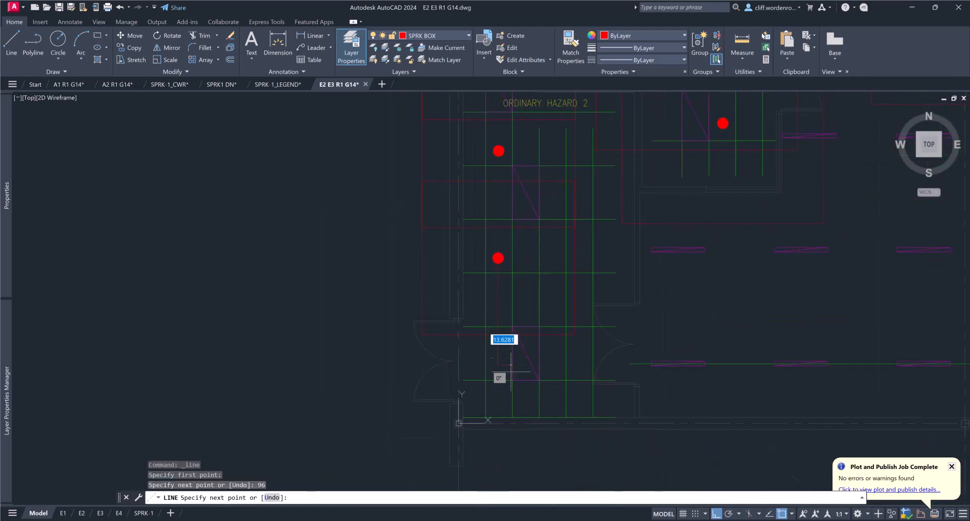
key(Escape)
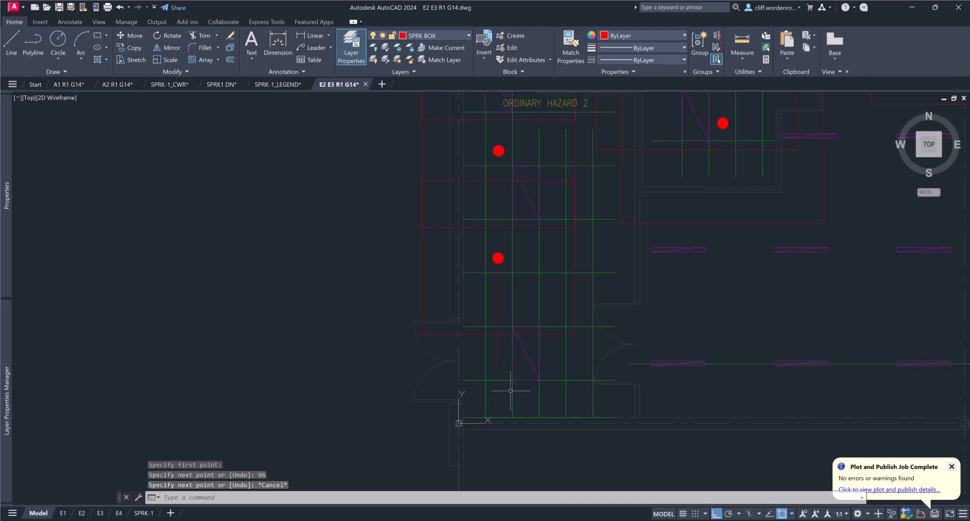
Paste a fourth ordinary hazard sprinkler and box at the spacing line's lower end, and erase that line
key(ctrl+v)
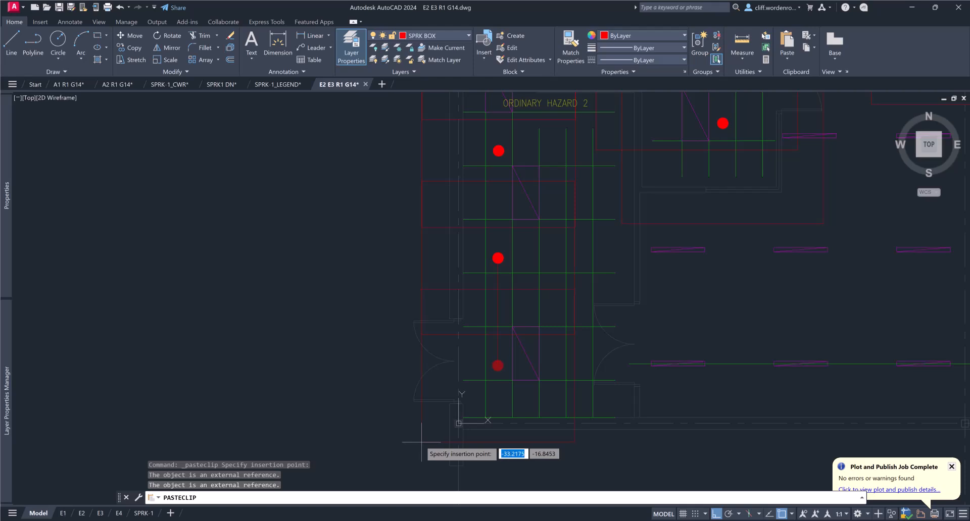
click(421, 442)
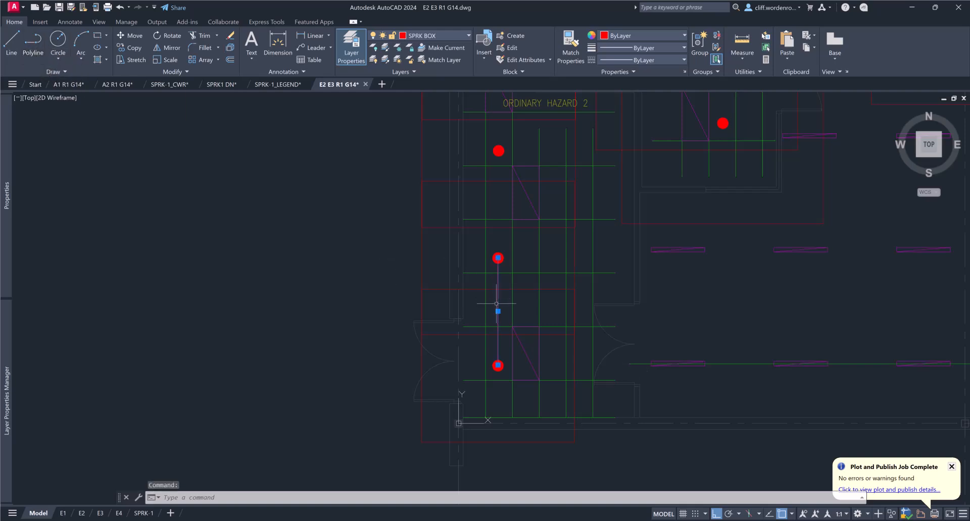
key(Escape)
click(12, 43)
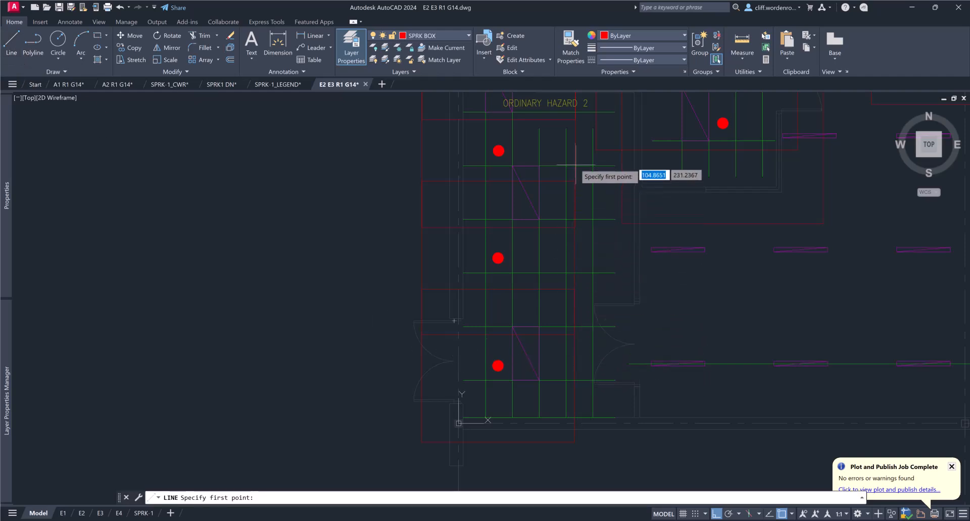
click(498, 366)
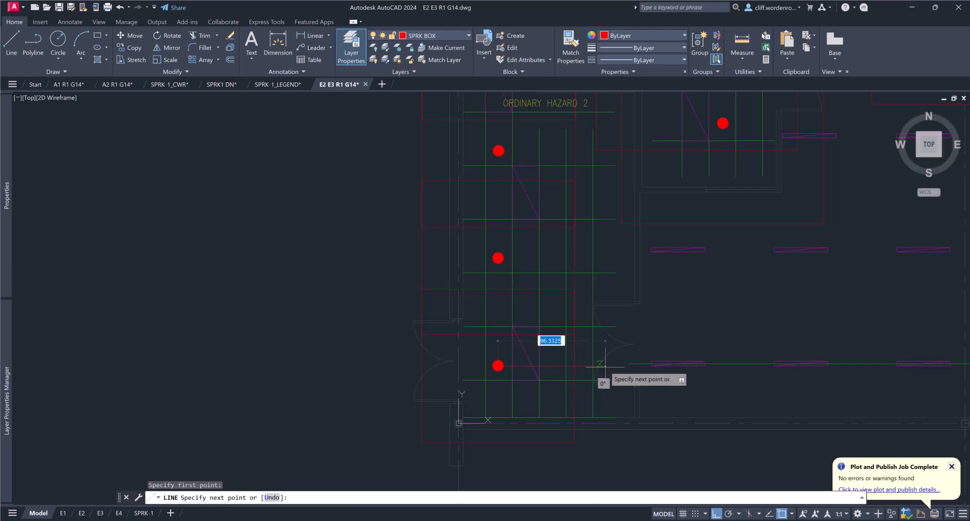
key(Escape)
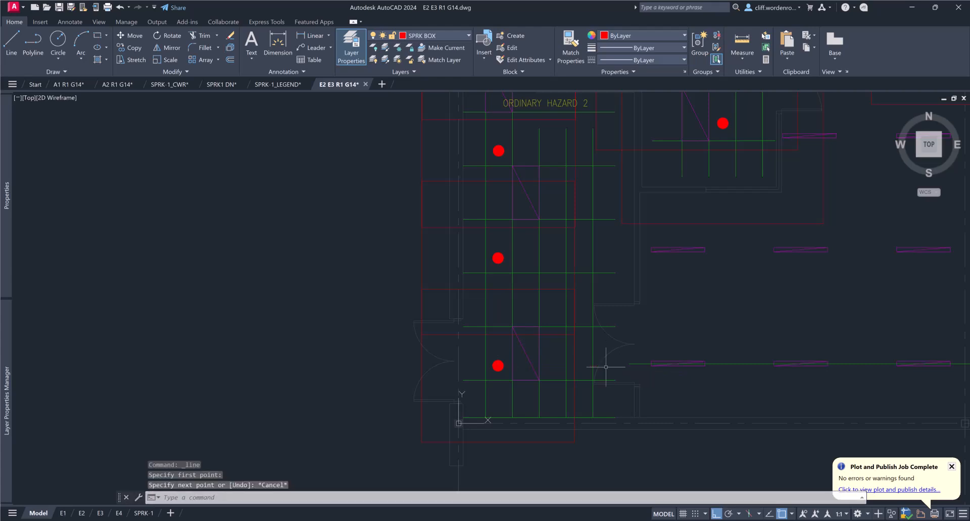
Try to paste an ordinary hazard sprinkler and box horizontally beside the room's lowest sprinkler, and undo the paste
key(ctrl+v)
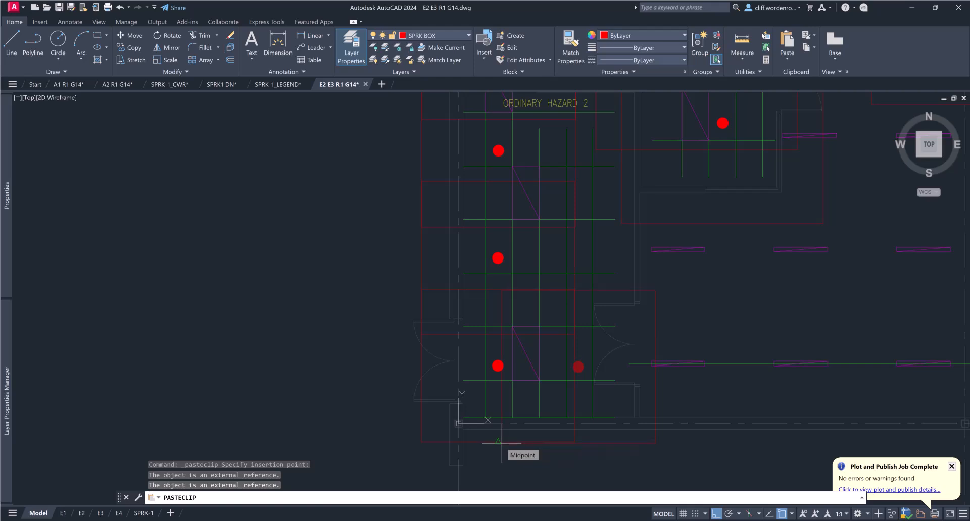
click(502, 443)
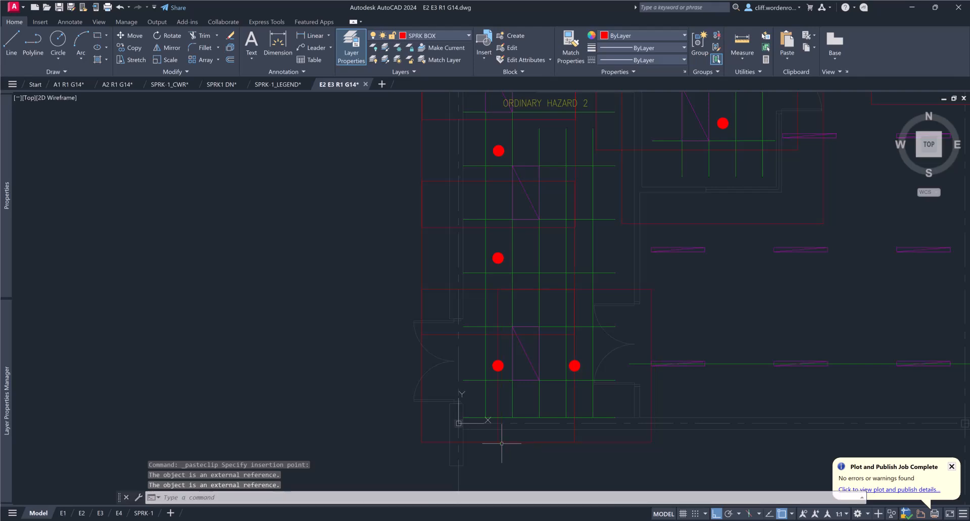
key(ctrl+z)
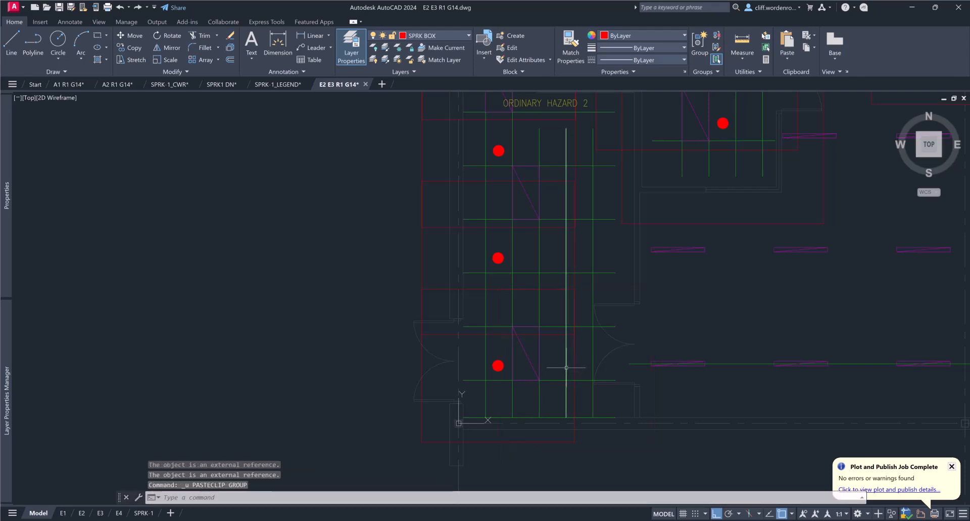
Turn object snap off and paste three ordinary hazard sprinklers and boxes as a second column beside the room's lower three sprinklers
key(F3)
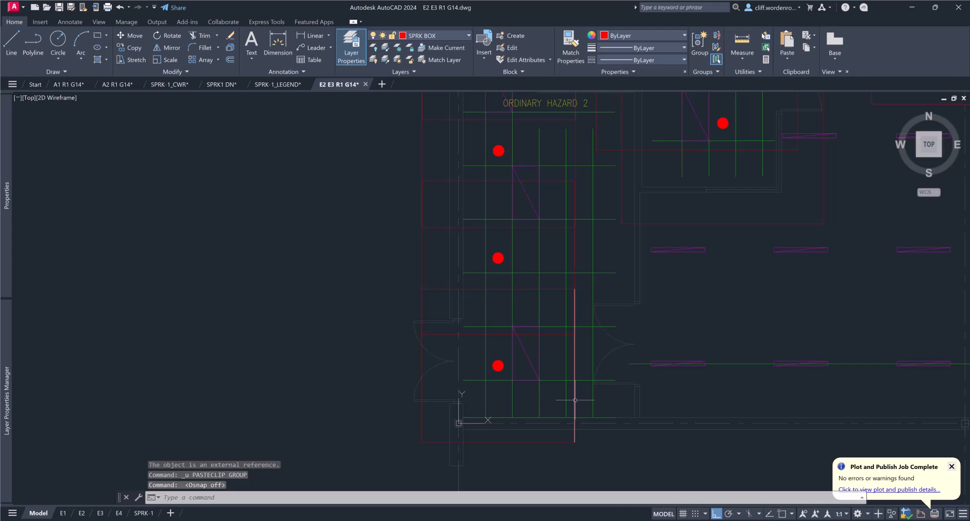
key(ctrl+v)
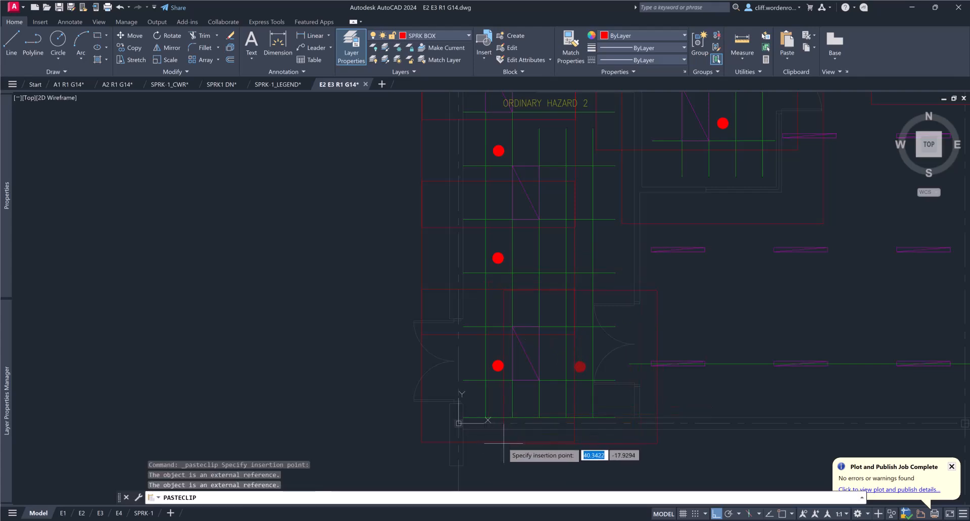
click(503, 443)
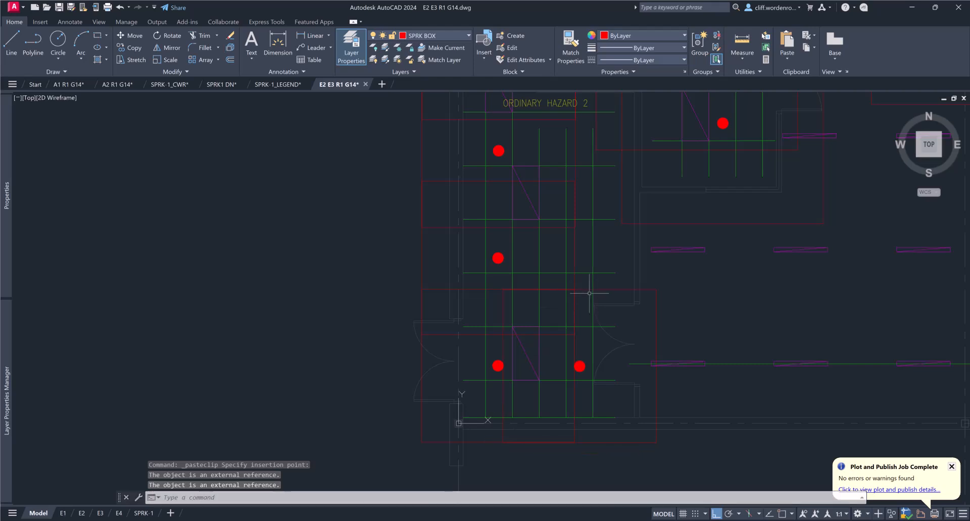
key(Return)
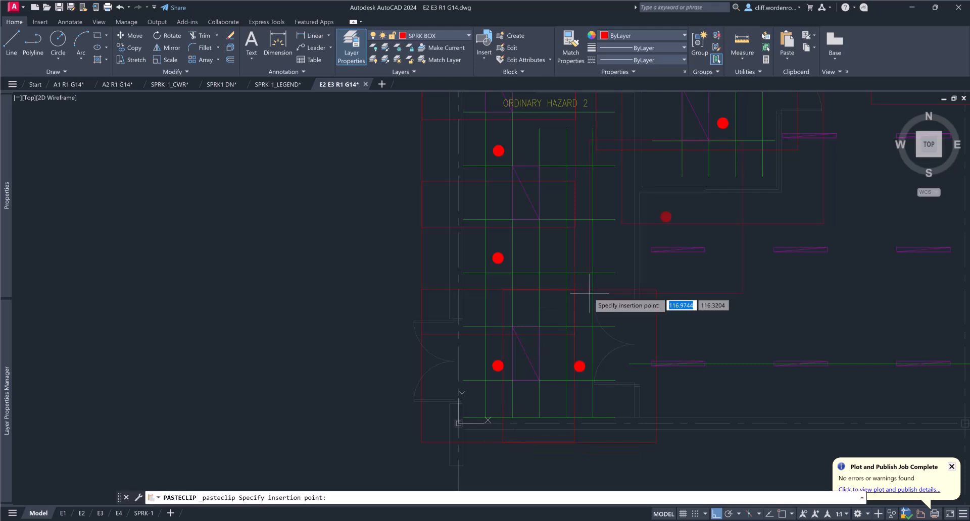
click(505, 336)
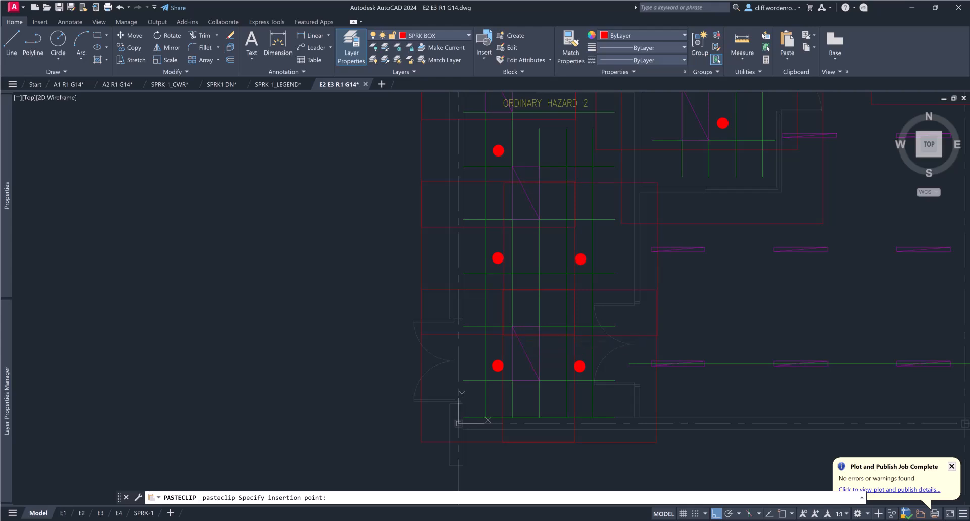
click(503, 229)
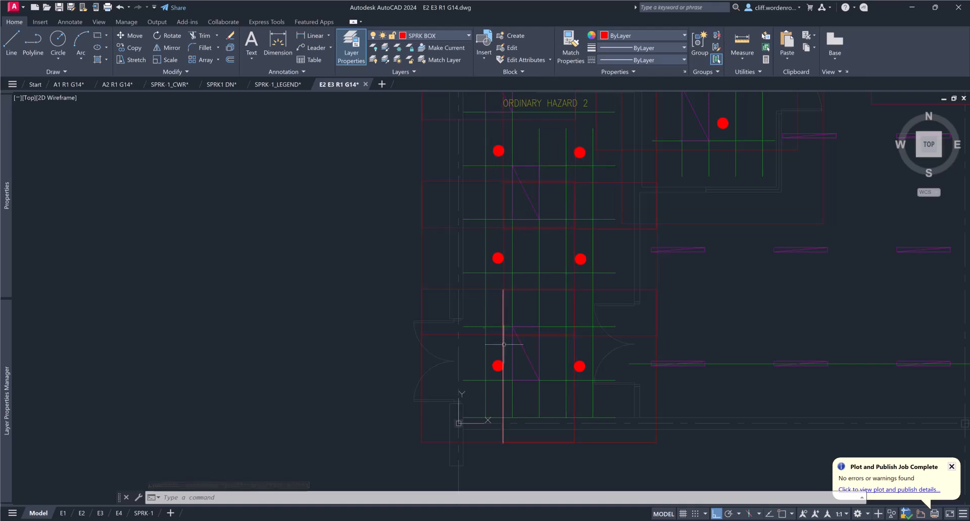
Array the paired ordinary hazard sprinklers and boxes across the open Ordinary Hazard 1 area in 4 columns and 7 rows
middle_drag(565, 249, 527, 413)
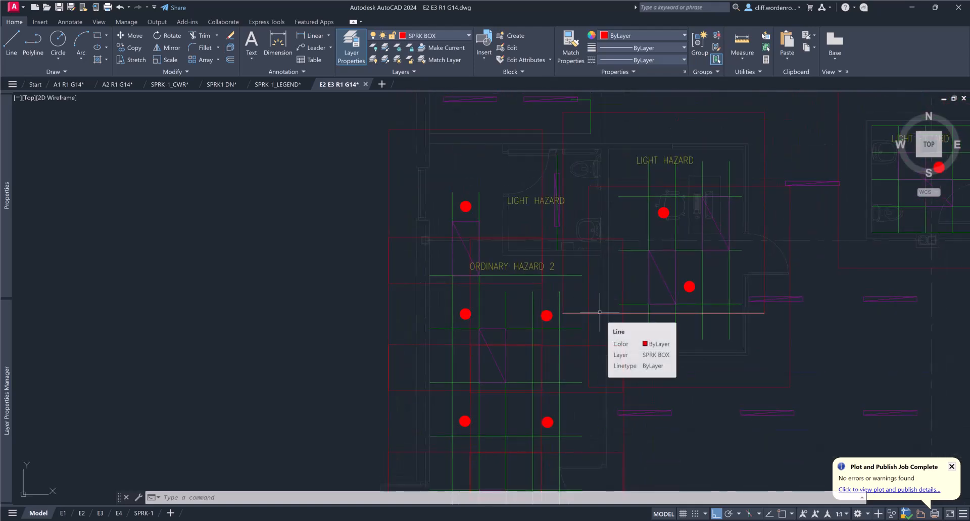
scroll(695, 313, down, 2)
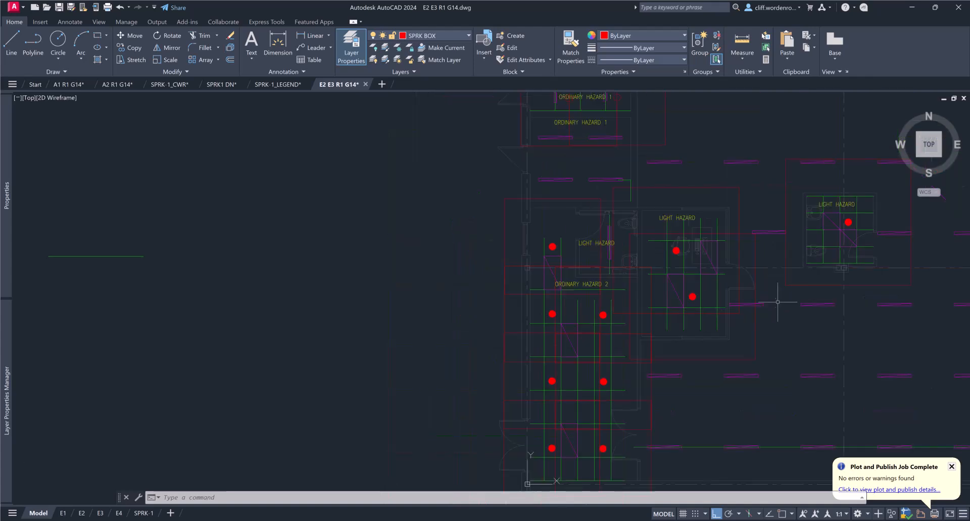
middle_drag(774, 301, 553, 228)
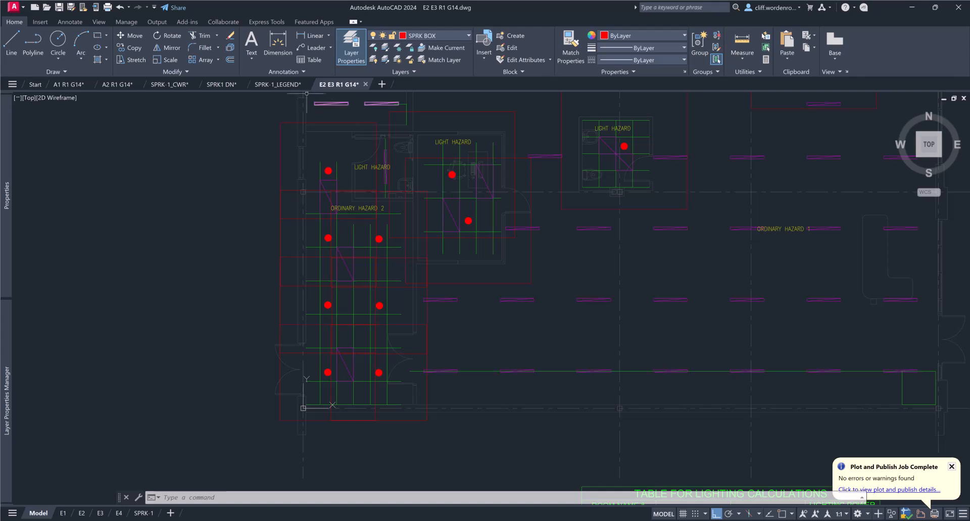
click(218, 60)
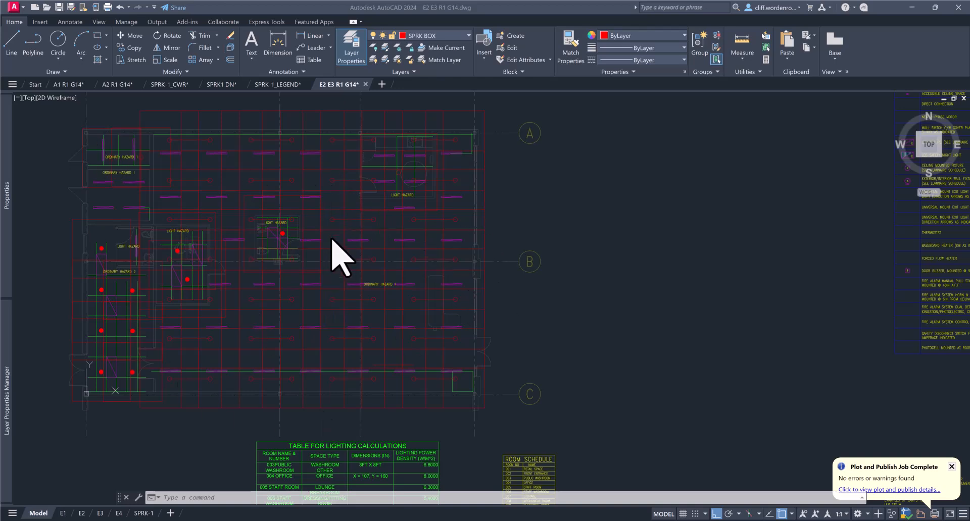
Try a horizontal line 36 long inward from the outer wall by the double doors to check the nearest sprinkler's wall distance
scroll(409, 400, up, 4)
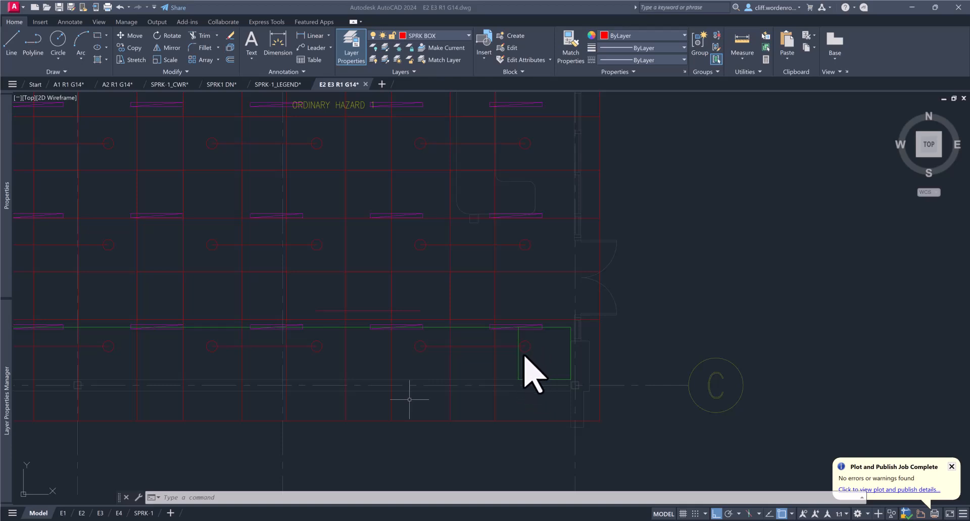
scroll(524, 356, down, 2)
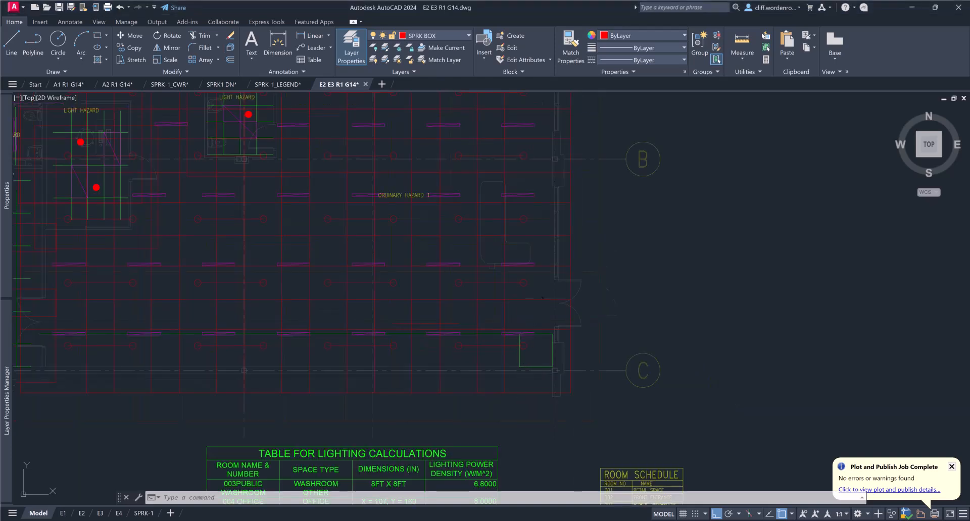
click(523, 283)
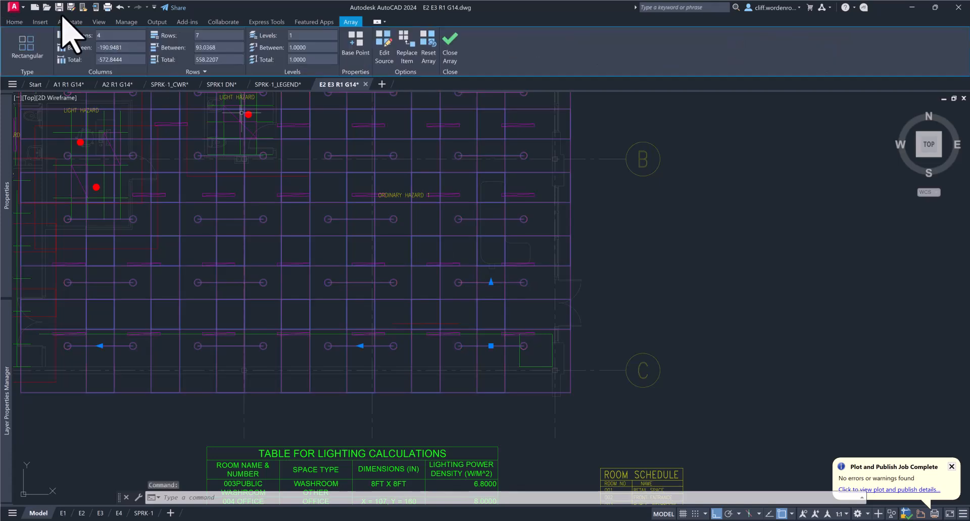
key(Escape)
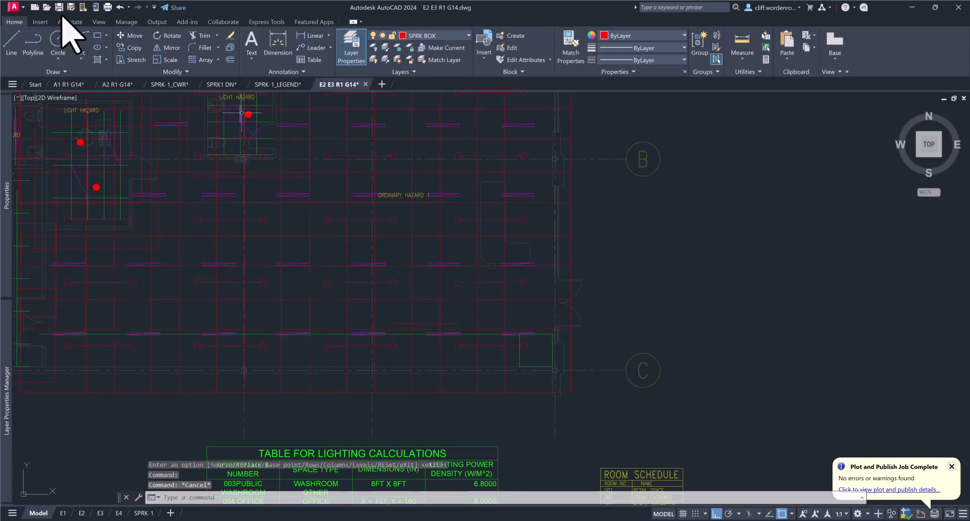
click(11, 42)
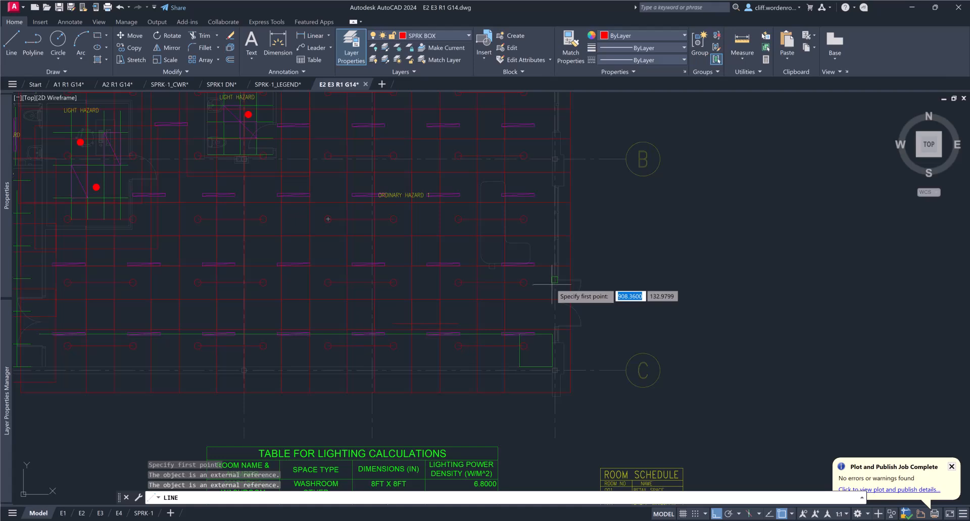
click(574, 286)
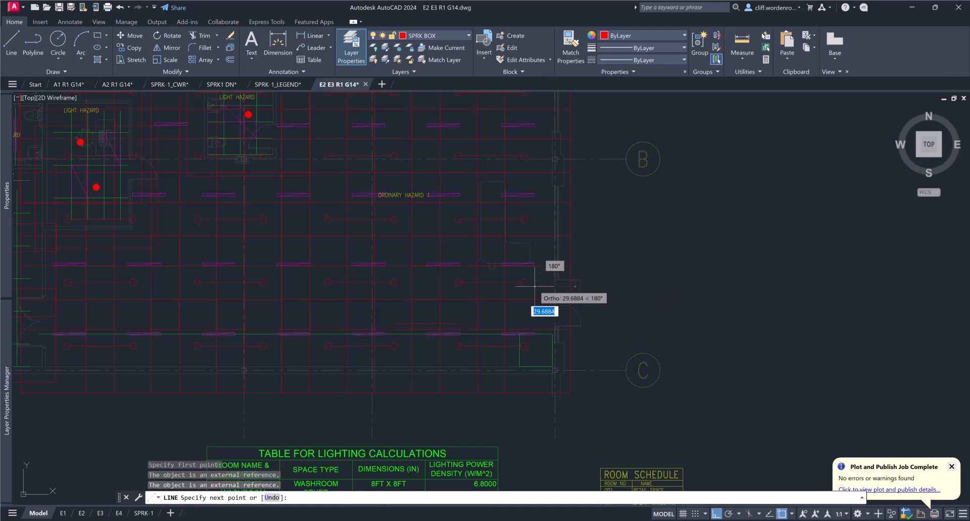
text(36)
key(Return)
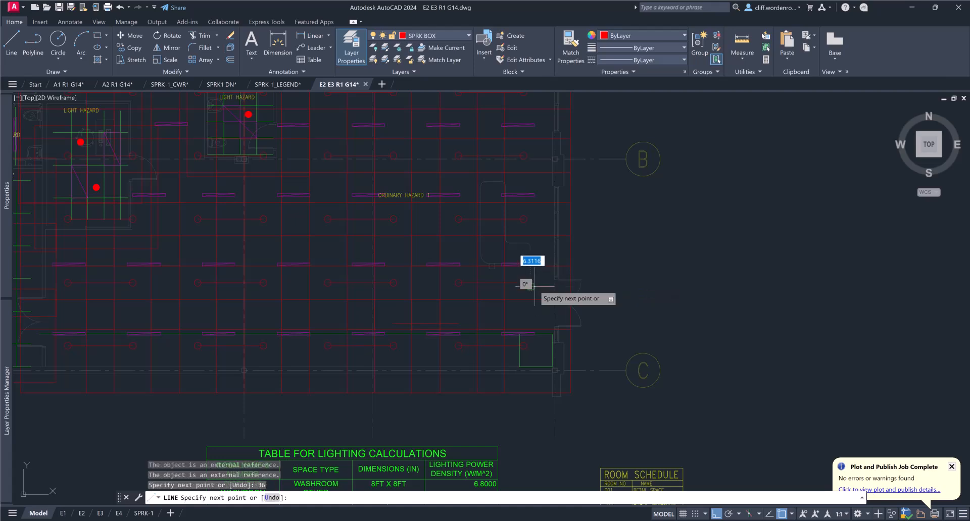
scroll(524, 273, up, 2)
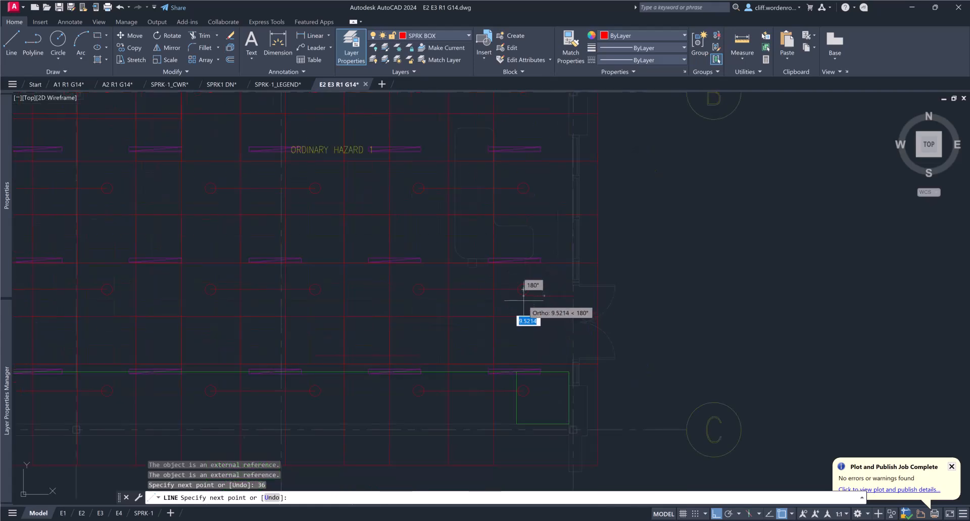
key(Escape)
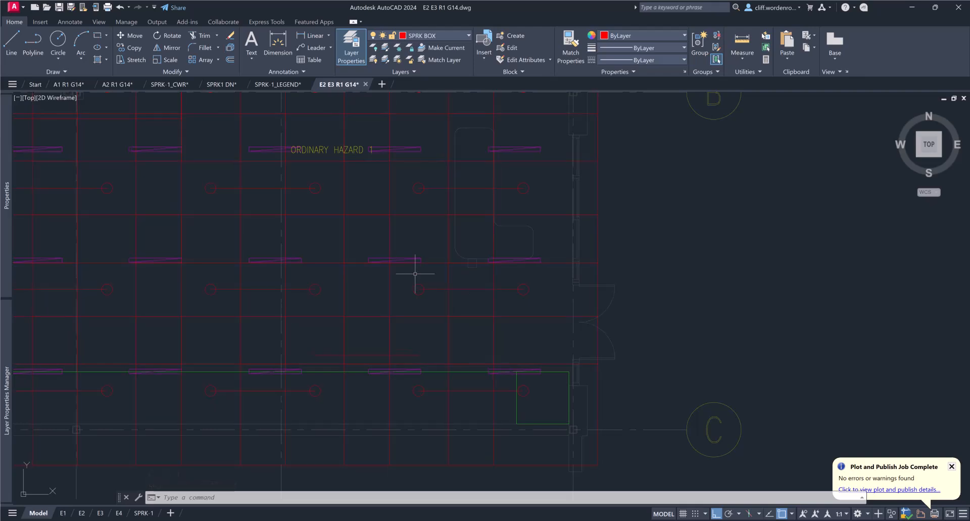
Erase the single array item overlapping the lower part of the central Light Hazard washroom, and undo the erase
middle_drag(306, 237, 340, 369)
middle_drag(191, 204, 342, 298)
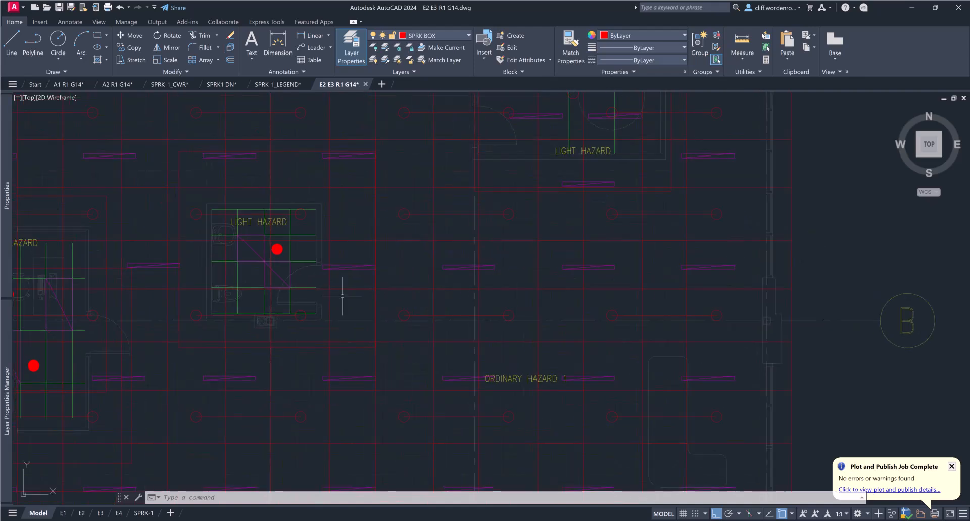
click(169, 238)
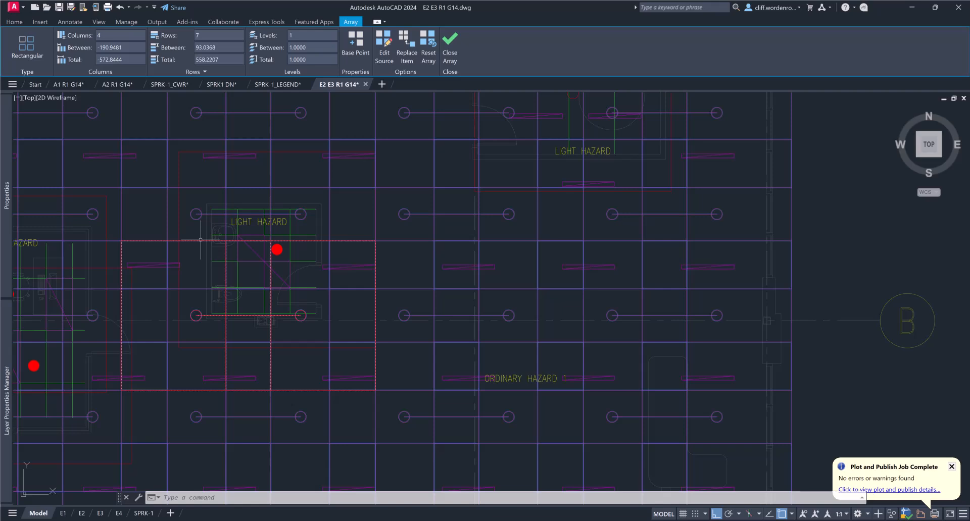
key(Escape)
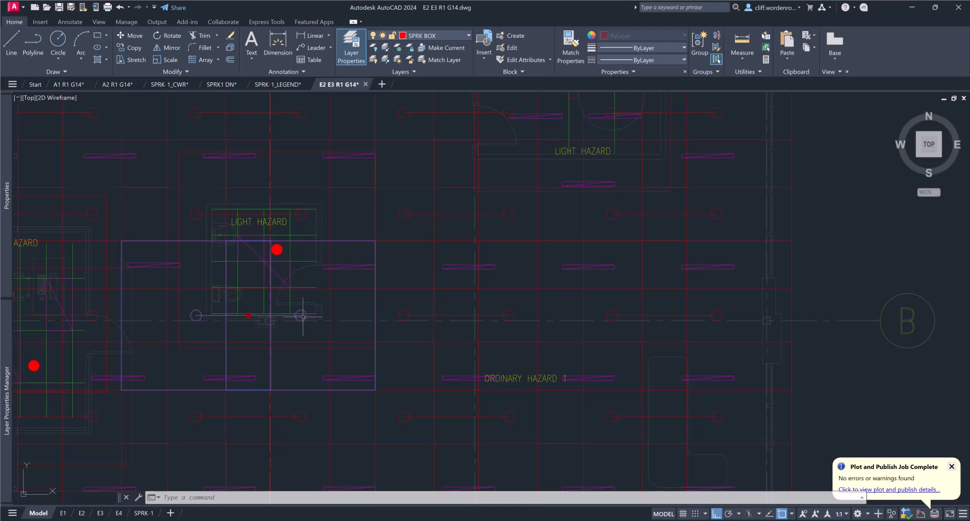
key(Delete)
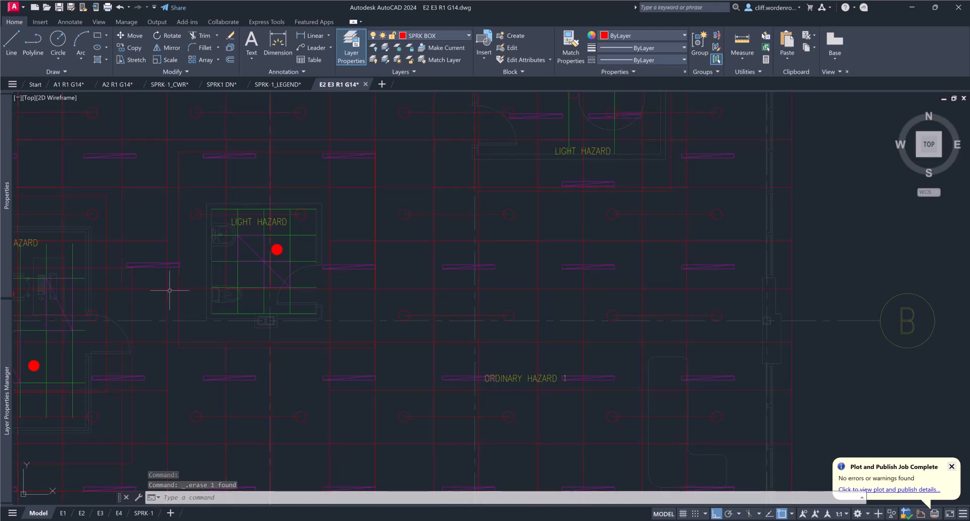
key(ctrl+z)
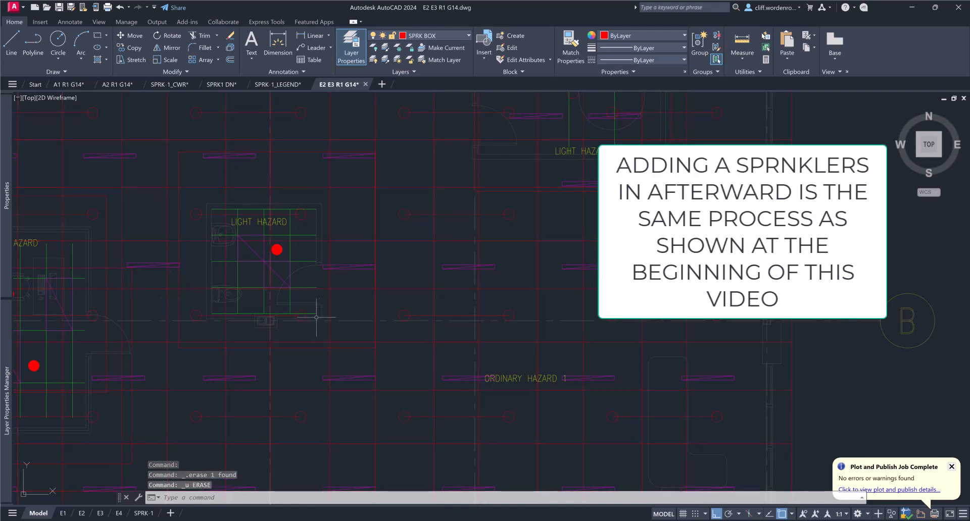
Examine where the sprinkler array overlaps the central washroom and the Light Hazard room near gridline A
click(306, 318)
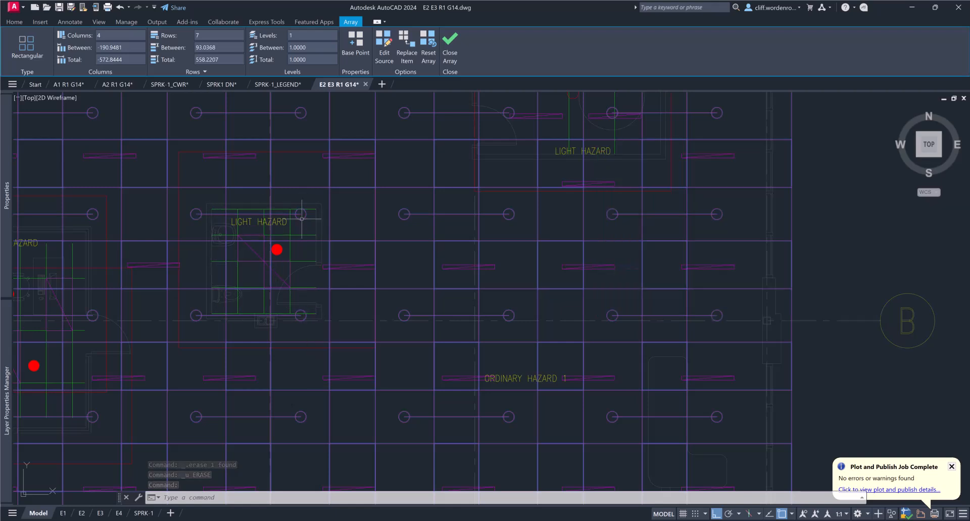
middle_drag(424, 199, 311, 342)
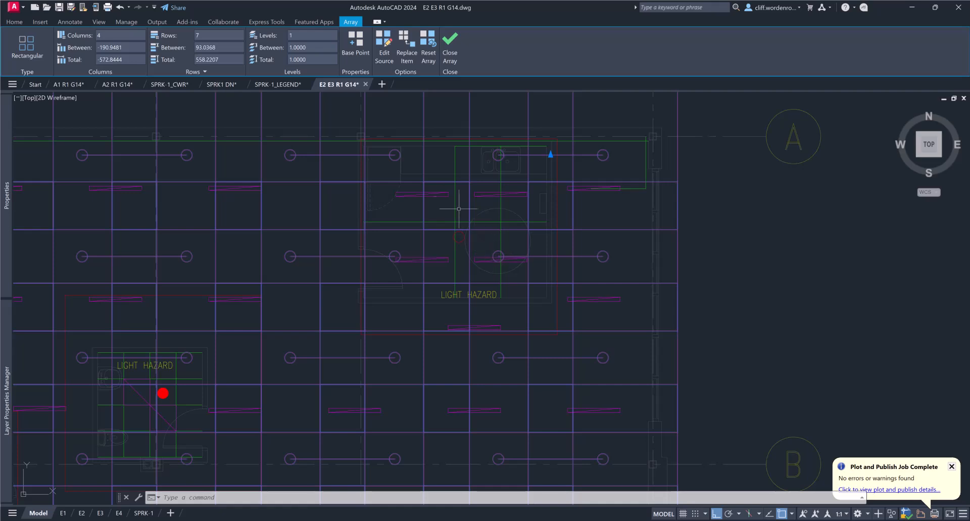
click(448, 49)
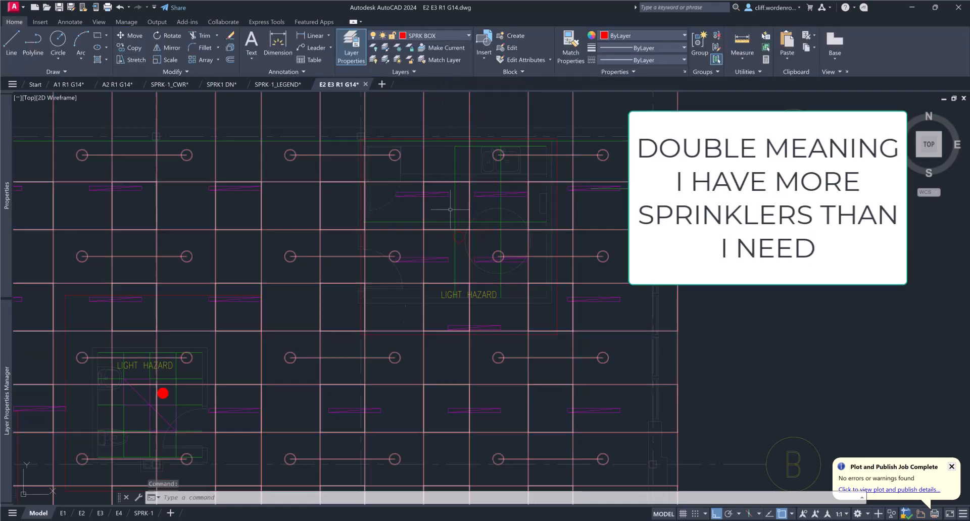